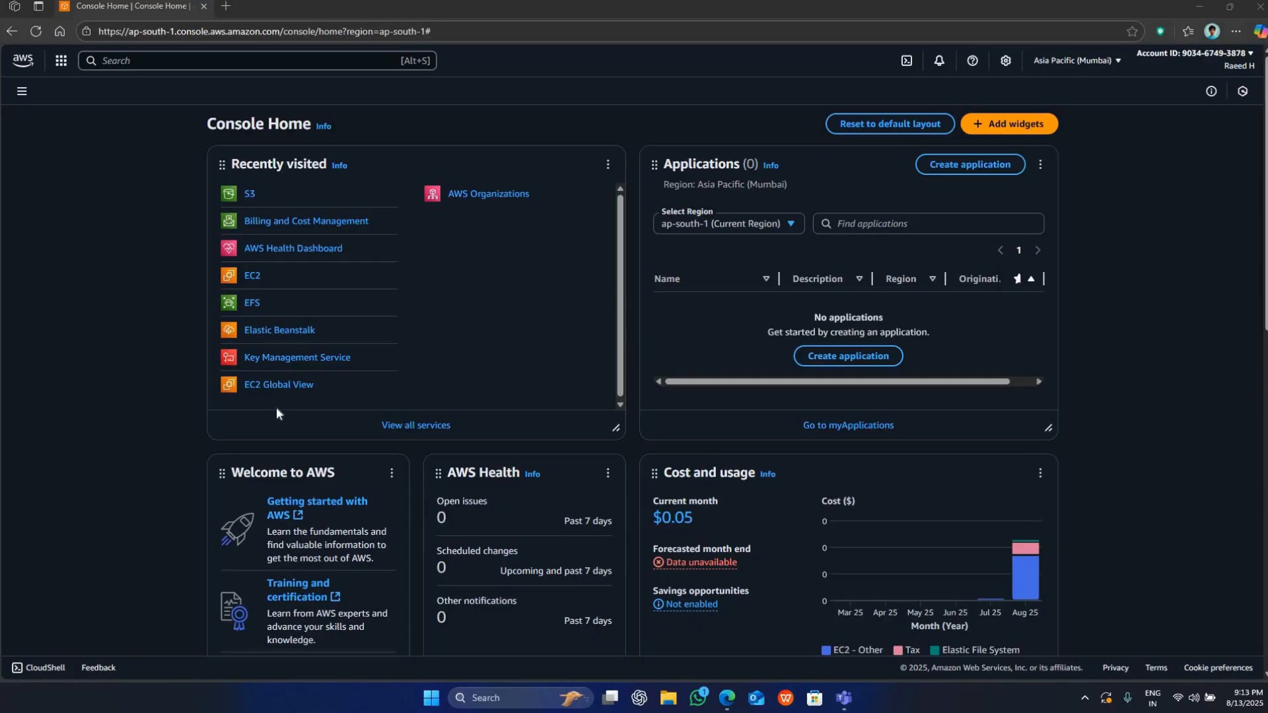
Open the S3 service and start creating a new bucket.
left_click(249, 195)
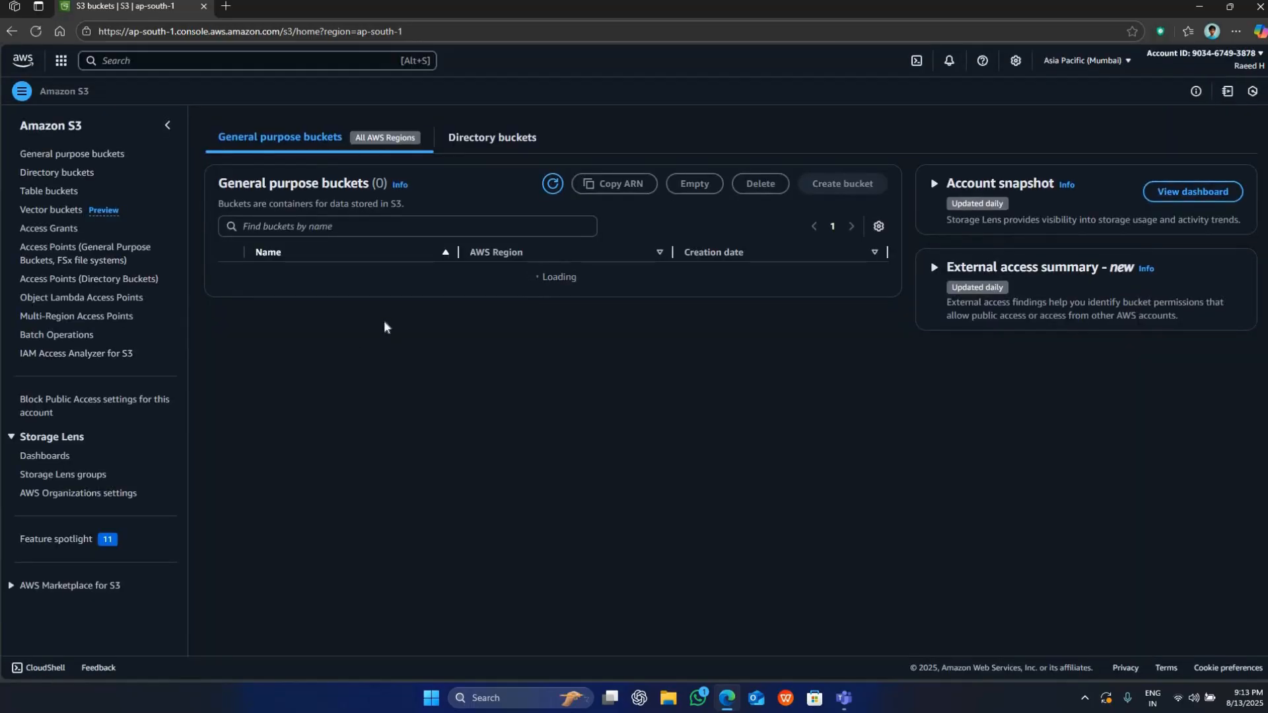
scroll(370, 328, "down", 8)
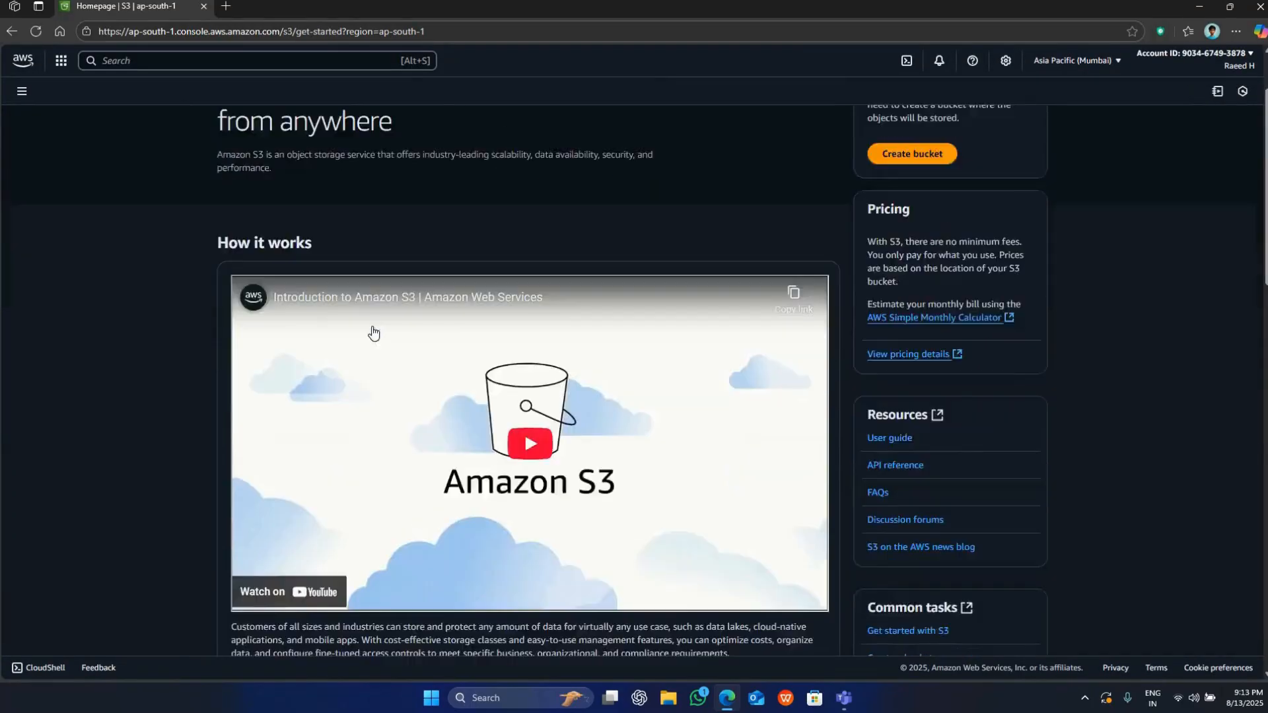
scroll(912, 191, "up", 7)
left_click(912, 191)
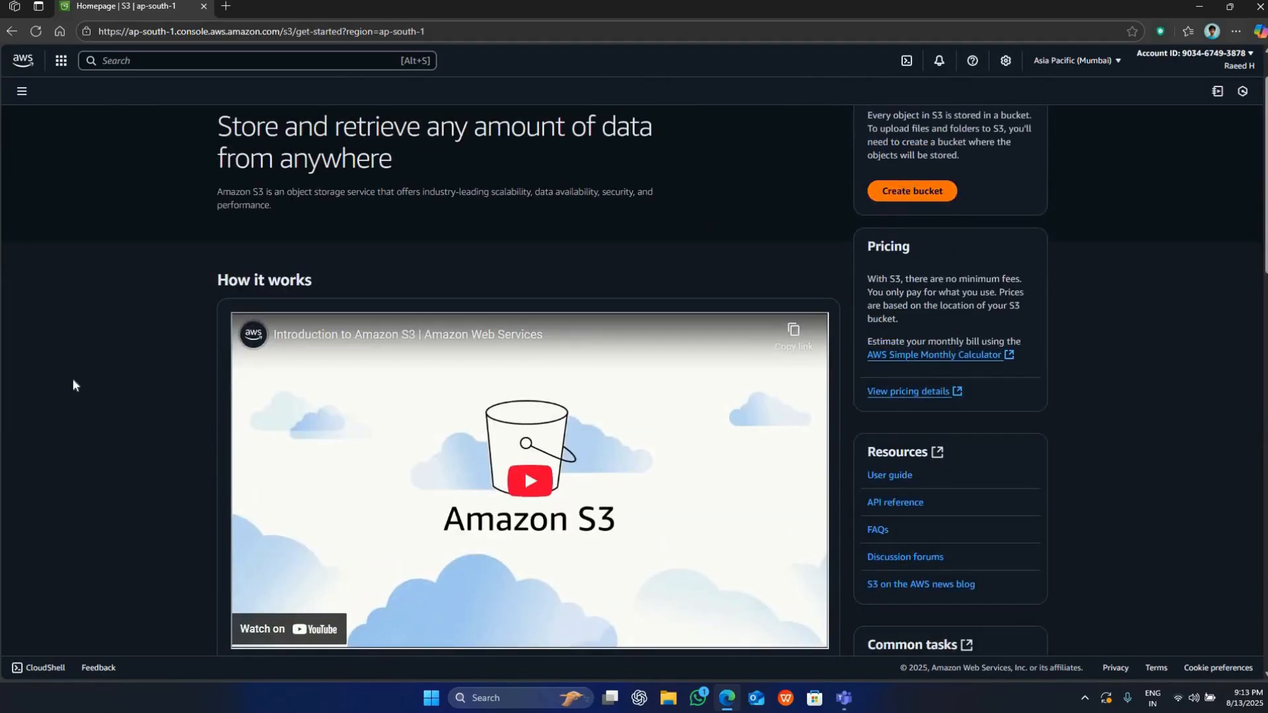
Name the general purpose bucket "myawsbucket-" followed by the account owner's first name.
left_click(174, 339)
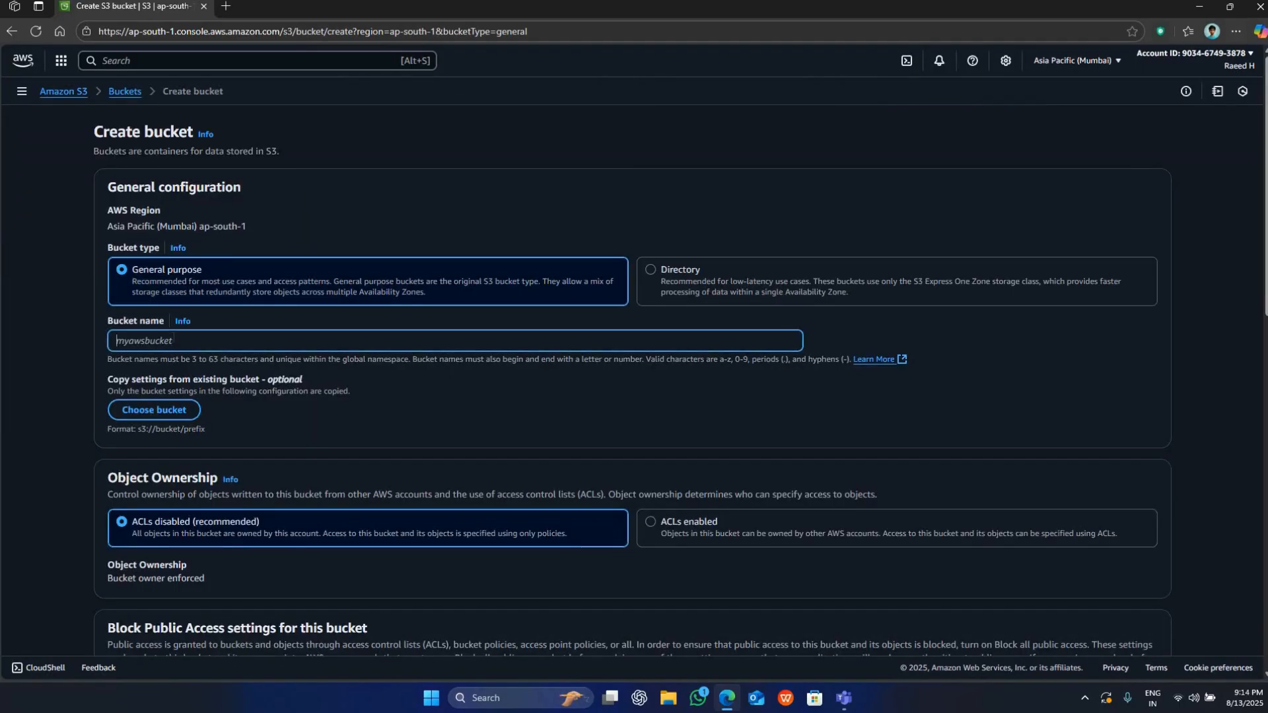
type("myawsbucket-raeed")
left_click(294, 326)
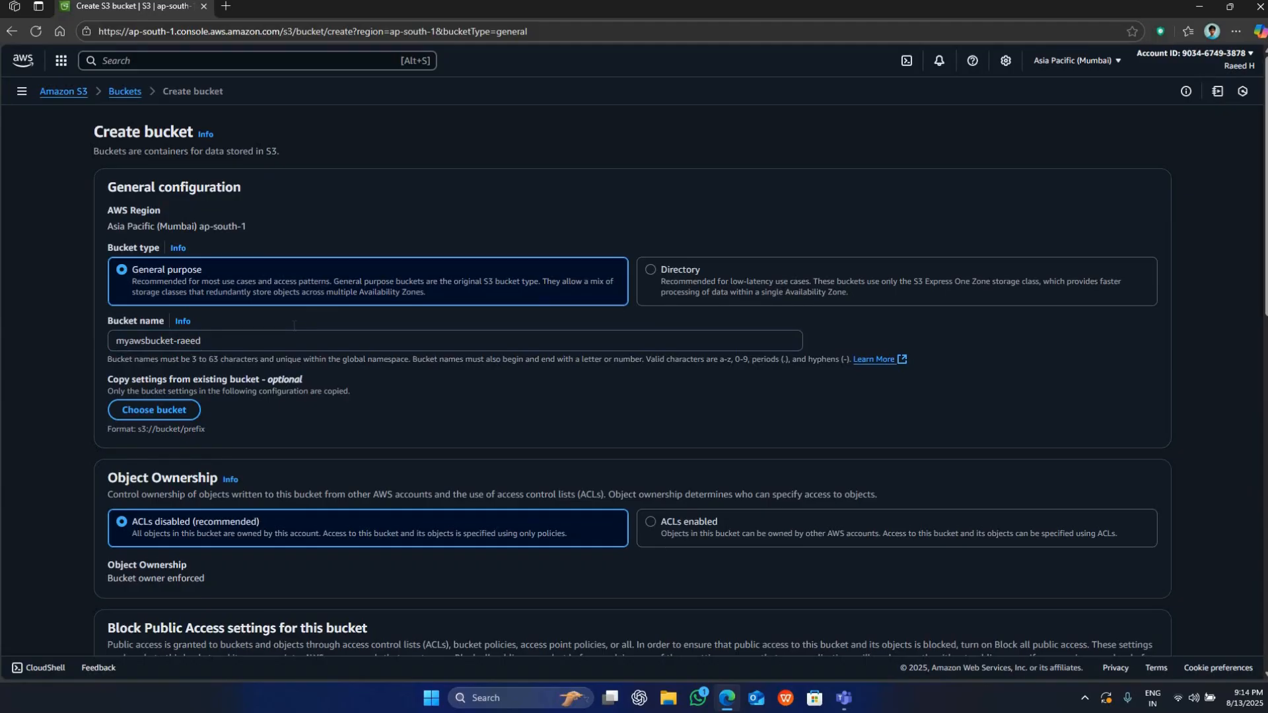
Examine the Block Public Access settings for the new bucket, leaving Block all public access enabled.
scroll(294, 326, "down", 2)
scroll(294, 326, "down", 2)
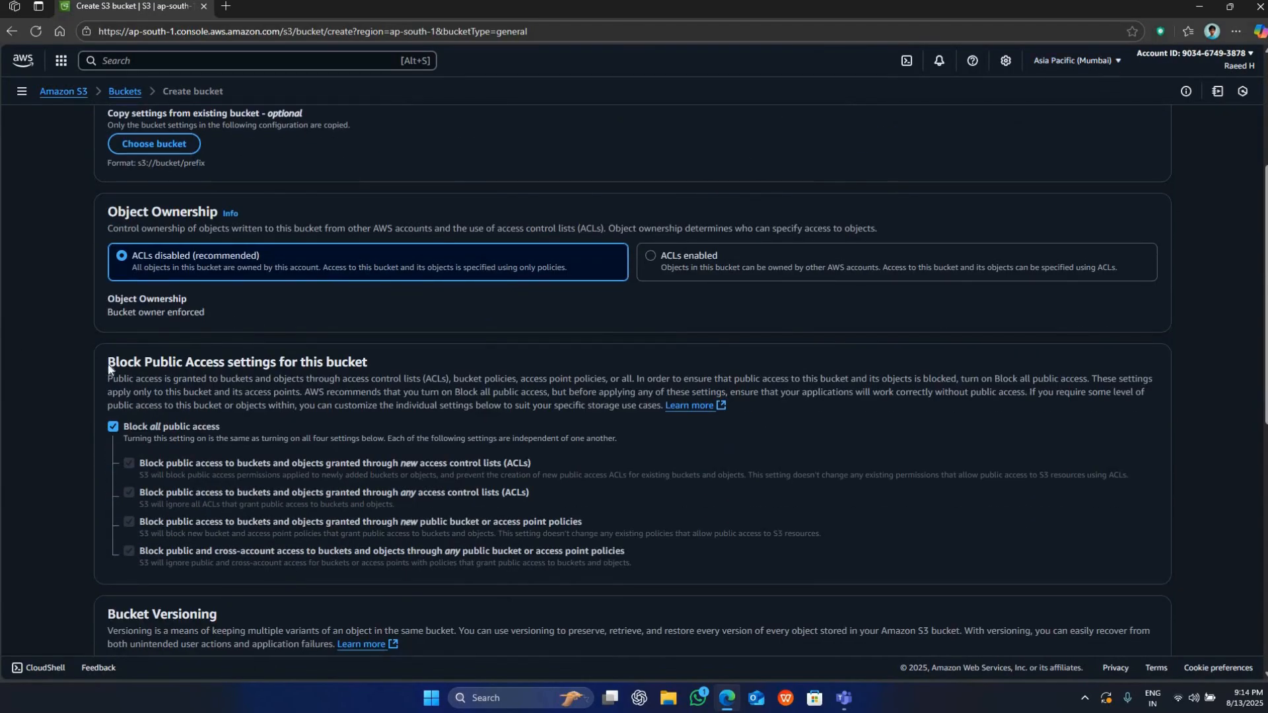
left_click_drag(107, 364, 391, 354)
left_click(391, 355)
left_click_drag(124, 427, 230, 418)
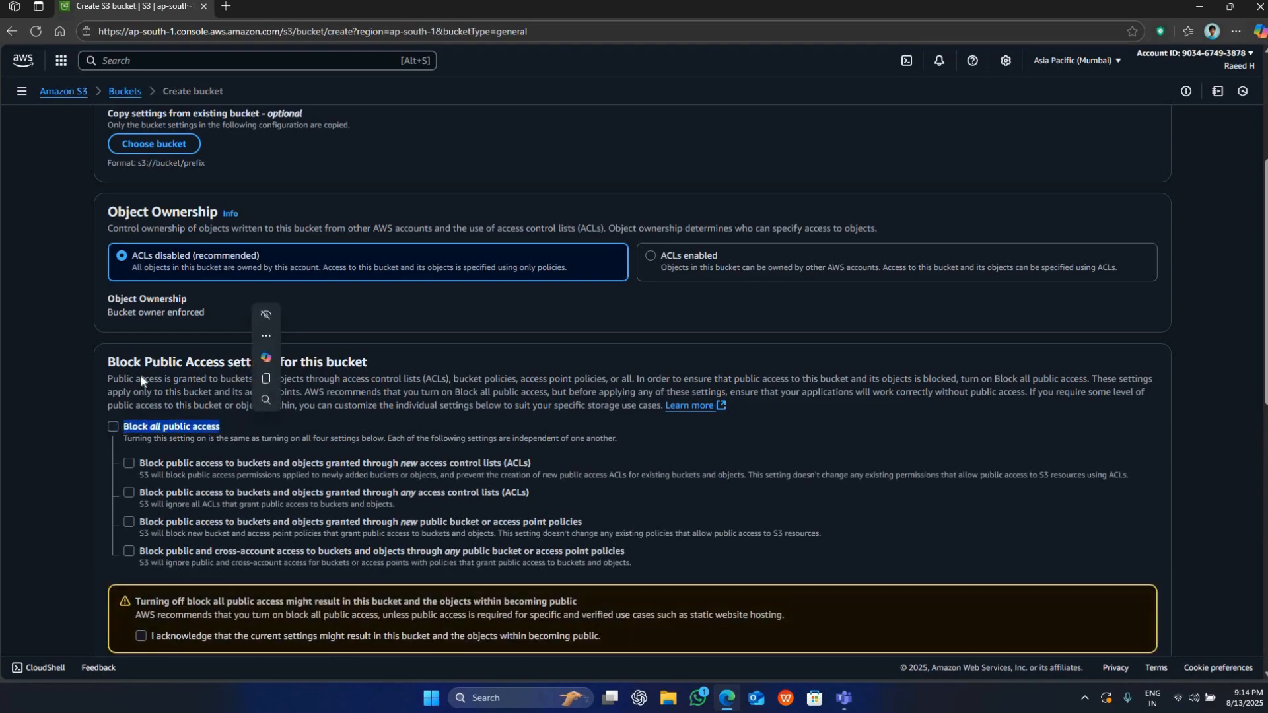
left_click(114, 423)
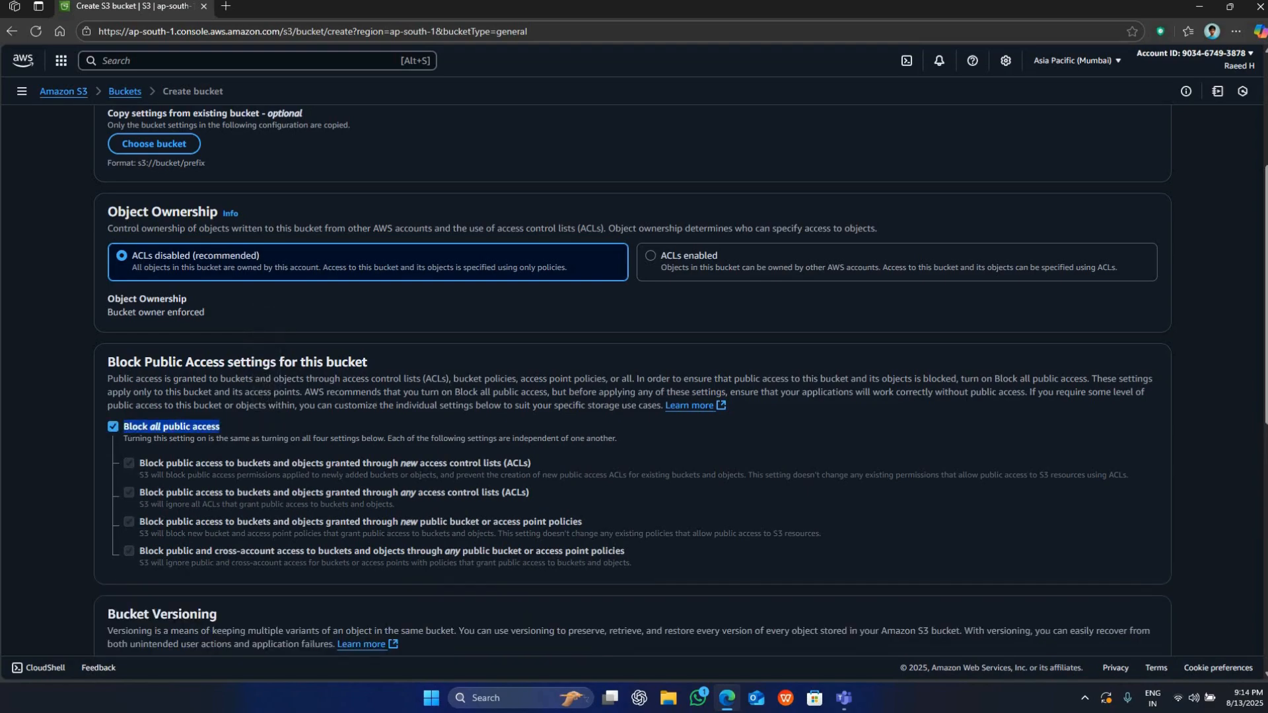
left_click_drag(107, 378, 472, 405)
left_click(179, 397)
Review the Bucket Versioning, tags and default encryption settings of the new bucket.
scroll(179, 397, "down", 2)
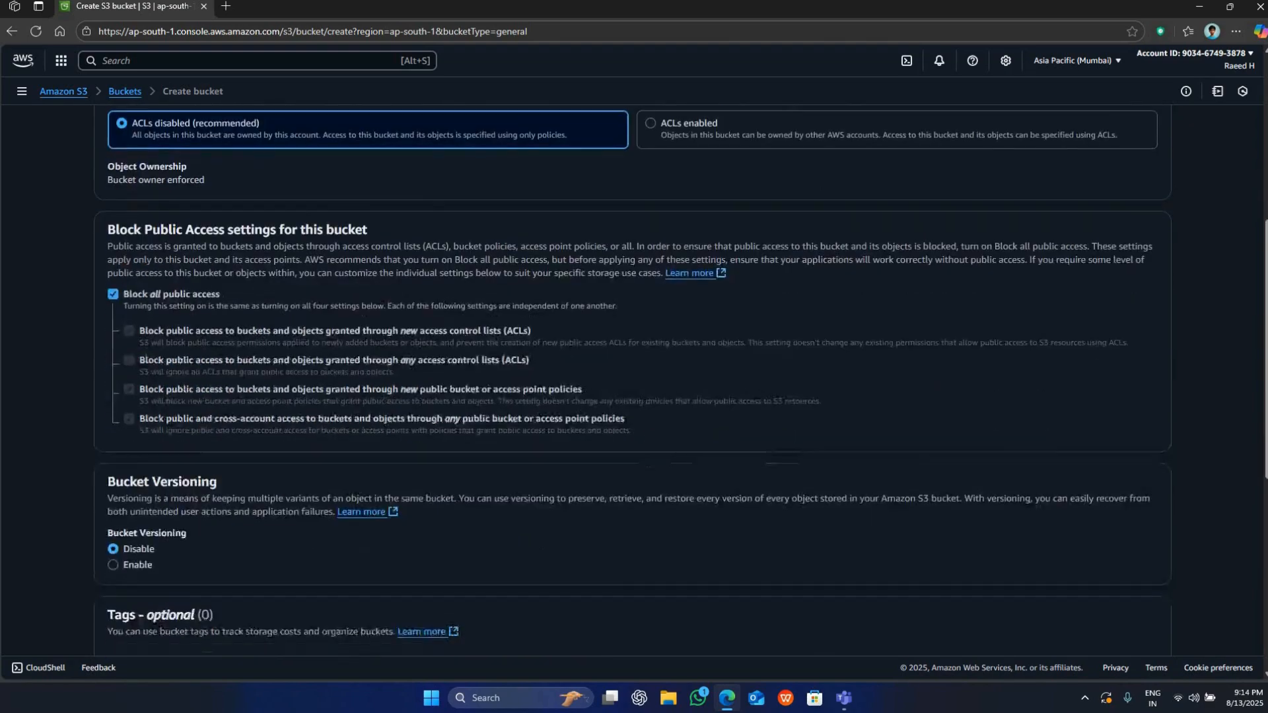
scroll(180, 398, "down", 1)
left_click_drag(108, 430, 333, 449)
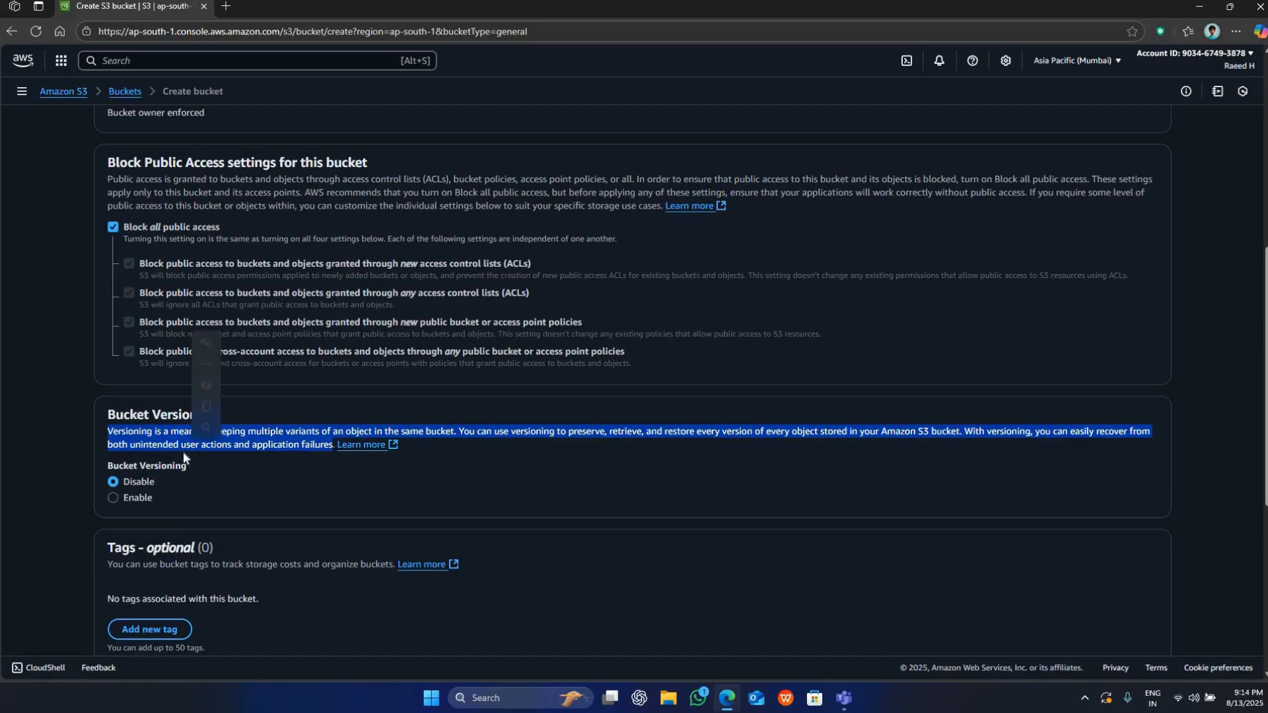
scroll(184, 451, "down", 2)
scroll(117, 478, "down", 1)
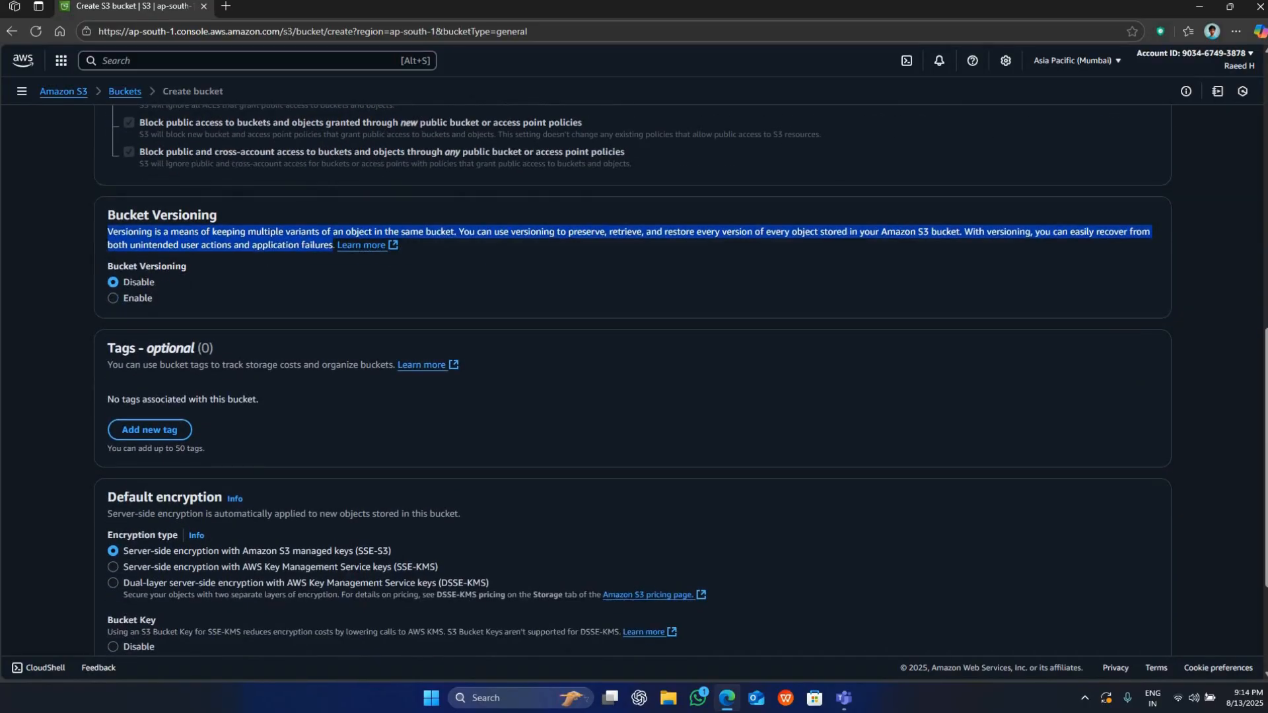
left_click_drag(222, 497, 108, 497)
left_click(175, 383)
scroll(989, 486, "down", 2)
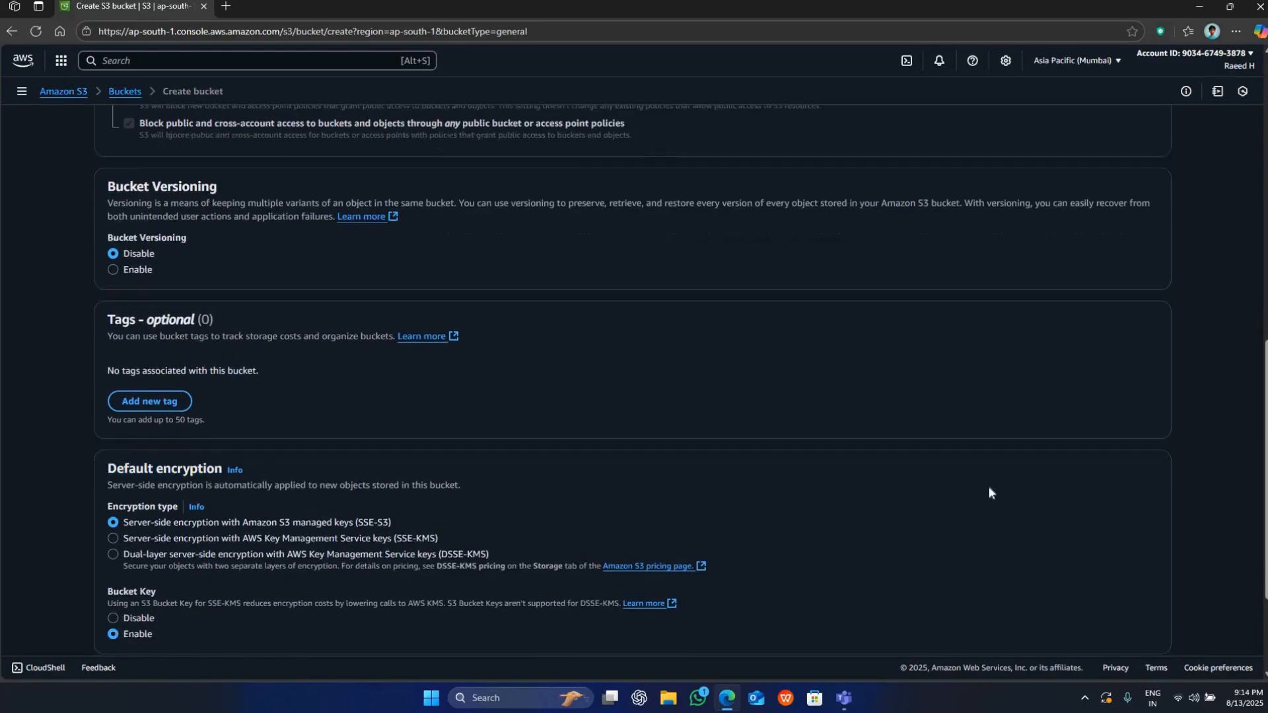
scroll(1004, 582, "down", 1)
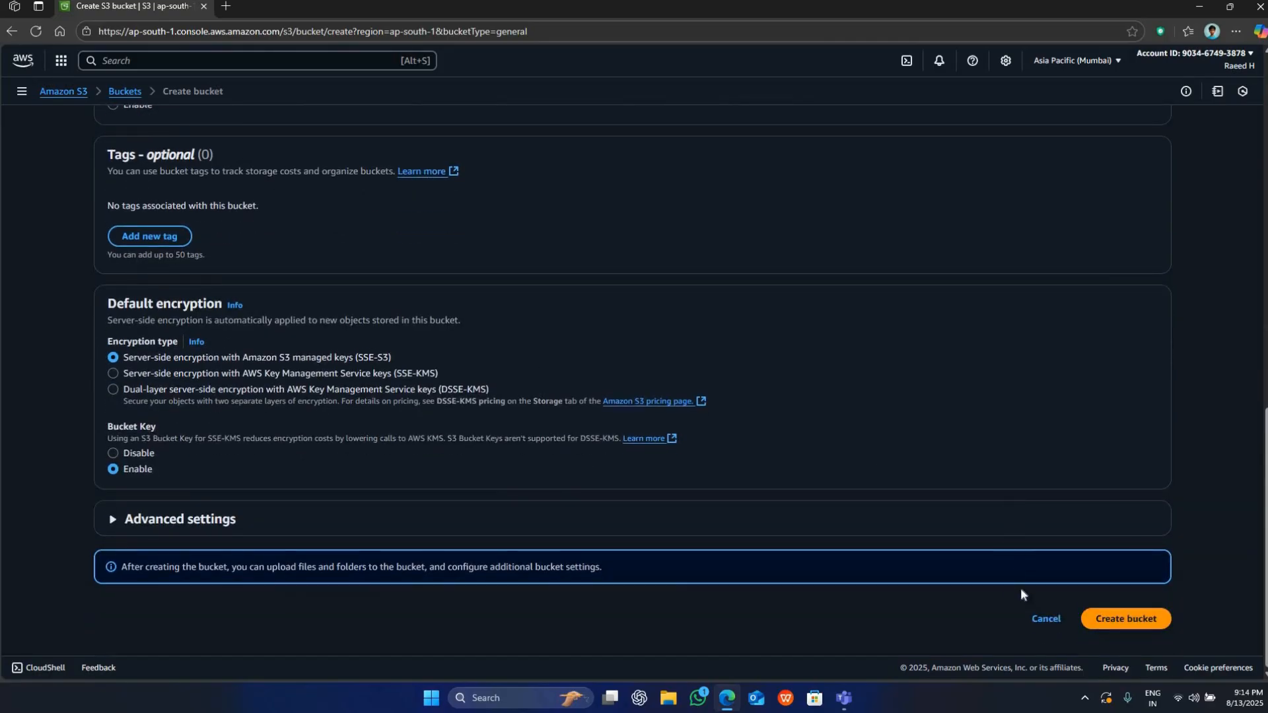
Create the bucket and open it to its list of objects.
left_click(1153, 626)
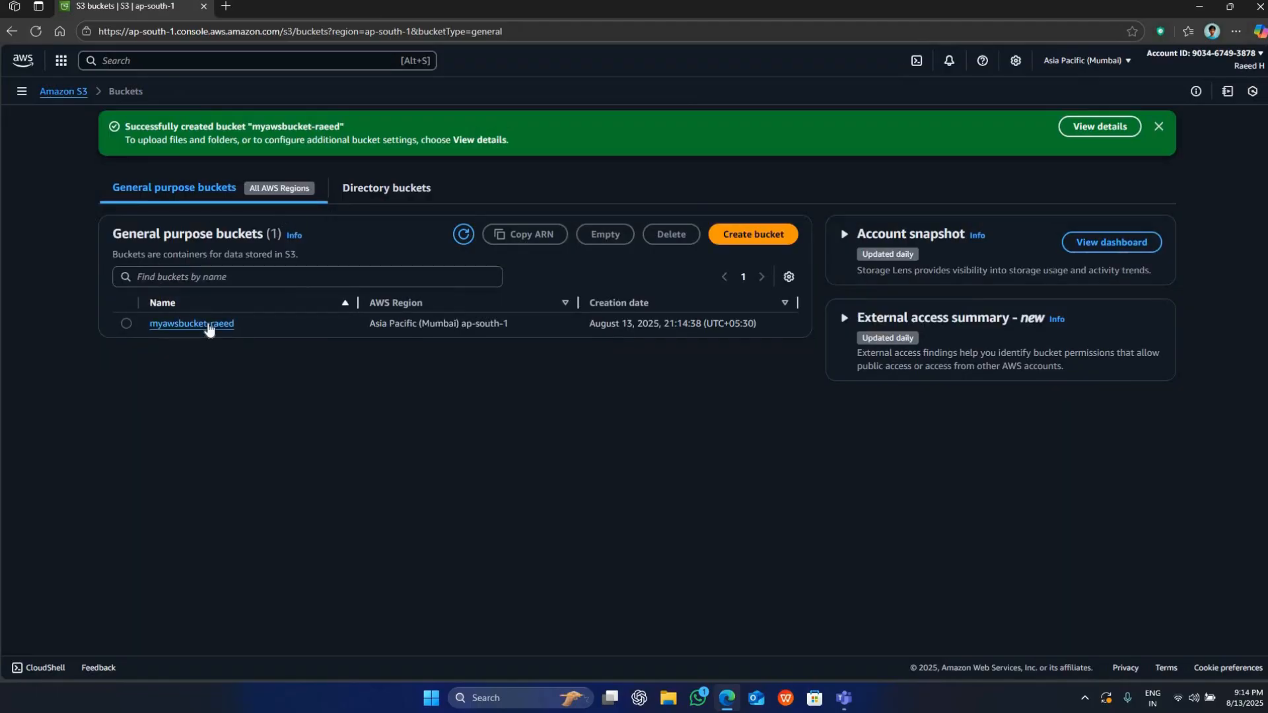
left_click(207, 324)
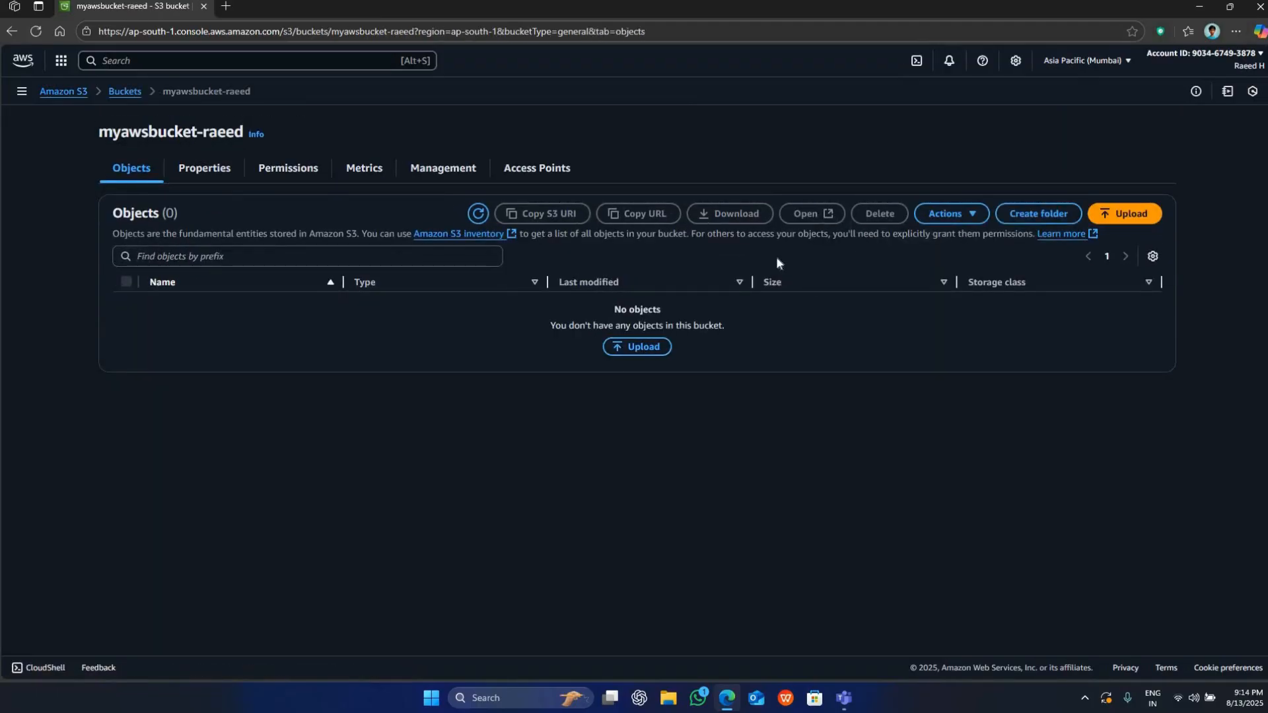
left_click(222, 179)
left_click(135, 170)
Start an upload to the bucket and add index.html, error.mp3, click.mp3, background.mp3 and the owner's JPG picture.
left_click(637, 348)
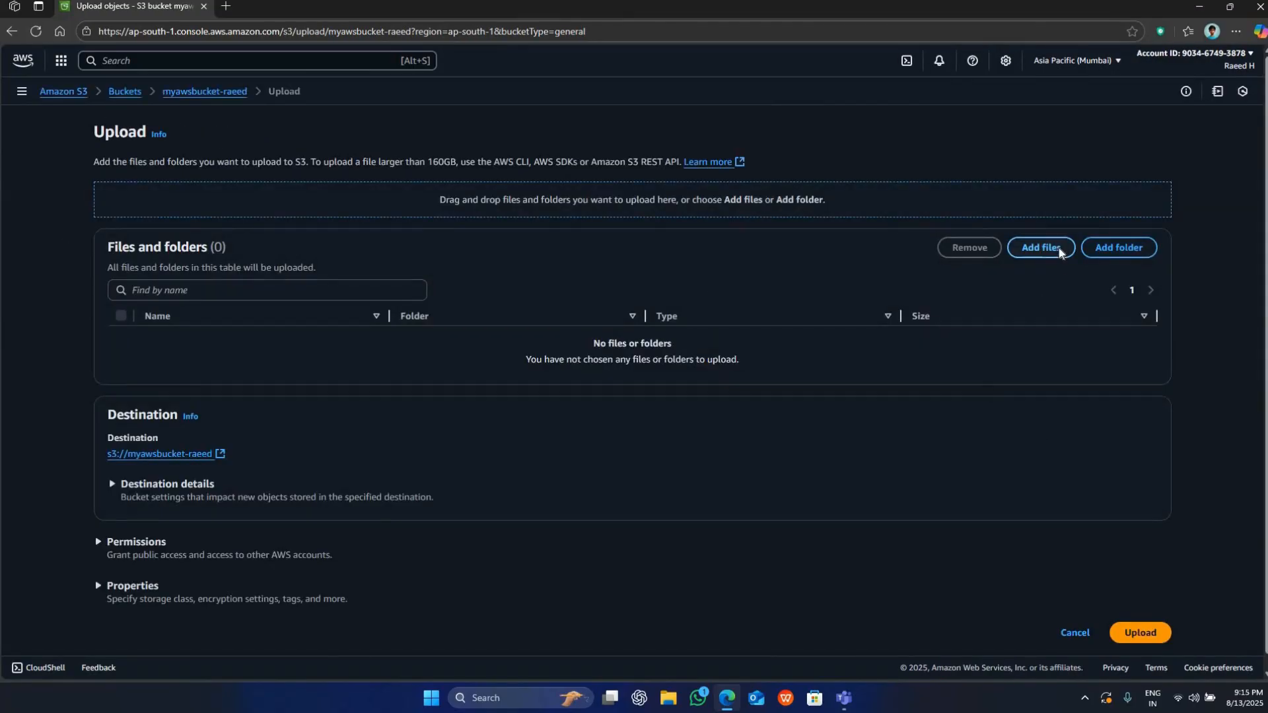
left_click(1041, 248)
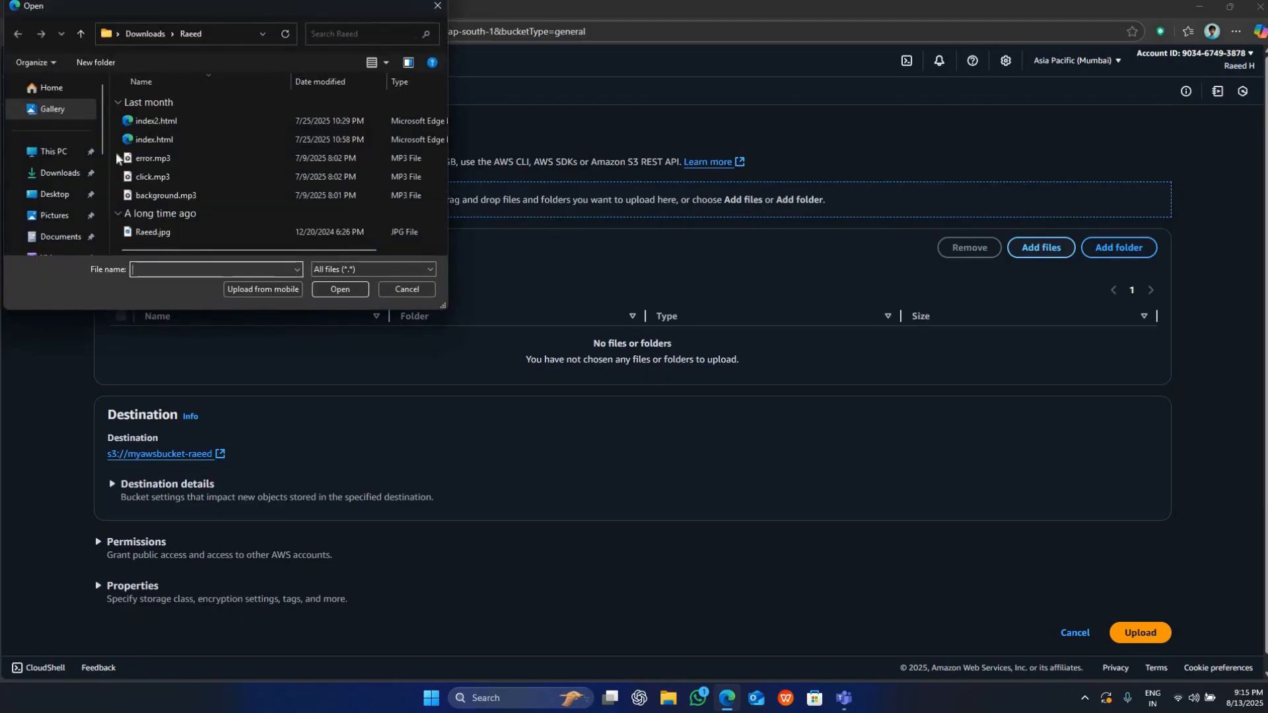
left_click_drag(116, 159, 139, 249)
left_click(319, 290)
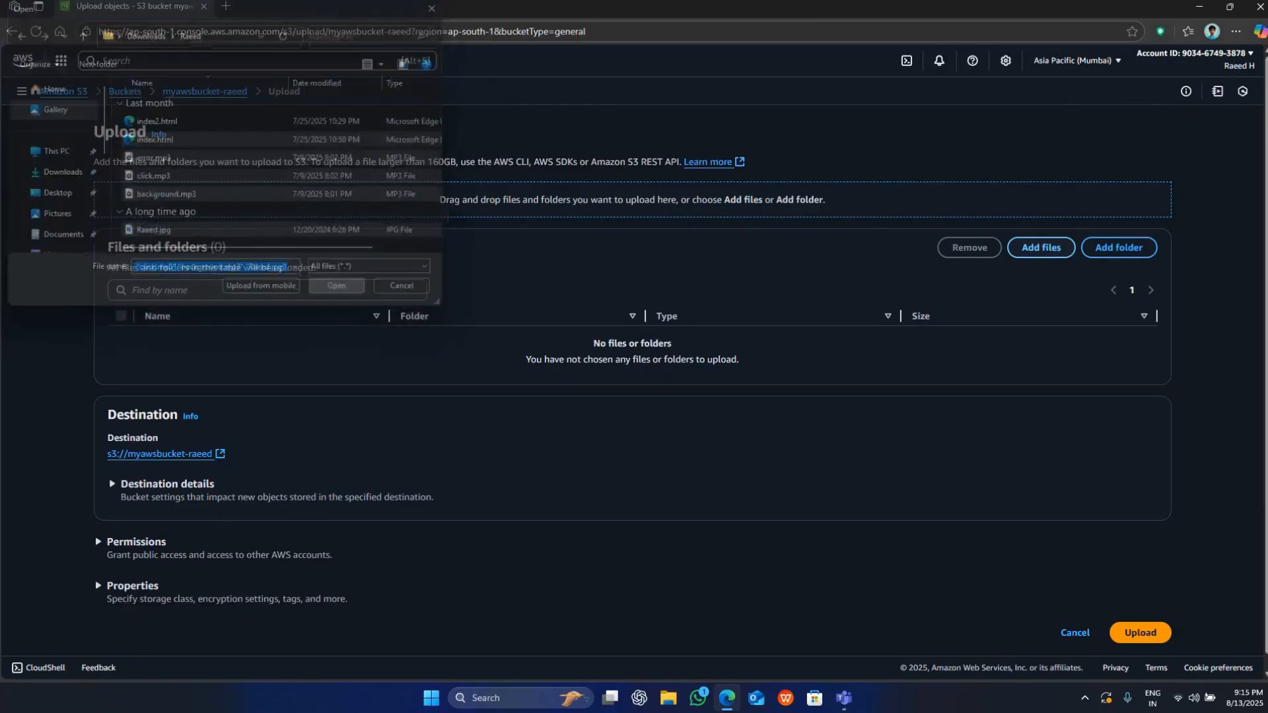
Check the list of files to upload and expand the upload's Permissions section to examine it.
scroll(89, 489, "down", 1)
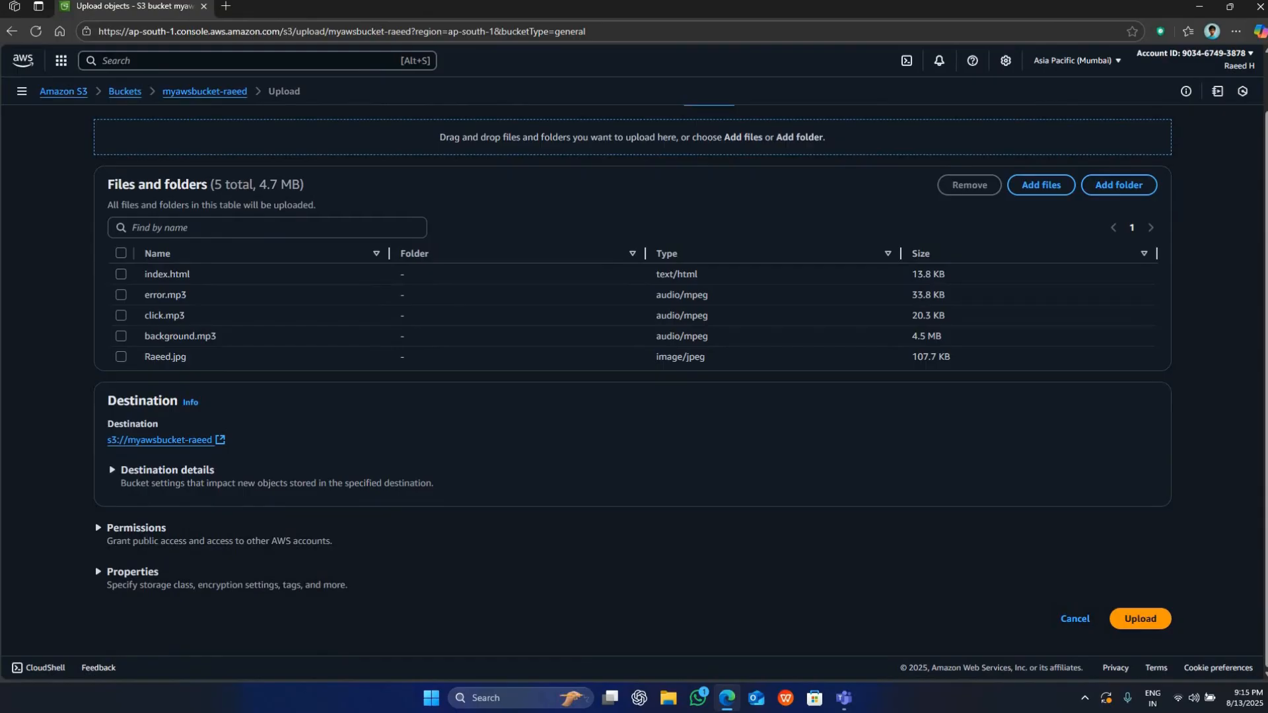
left_click(136, 528)
scroll(136, 502, "down", 1)
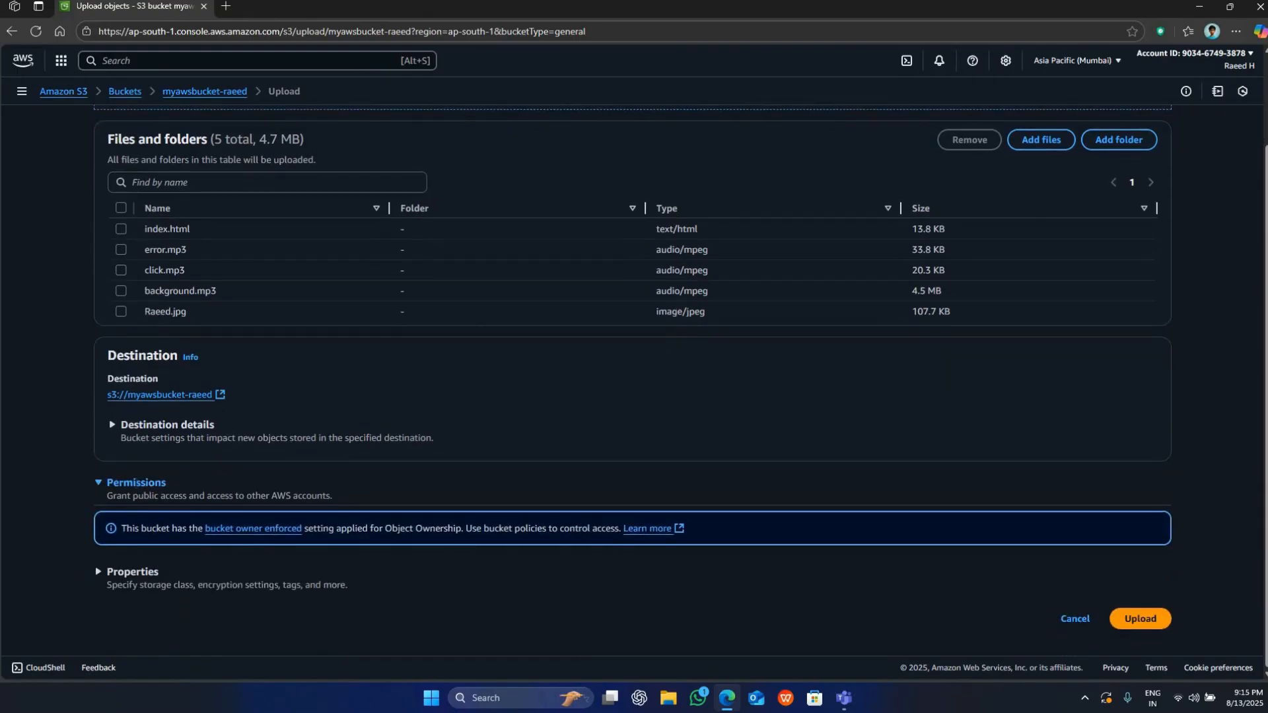
left_click(137, 483)
left_click(136, 528)
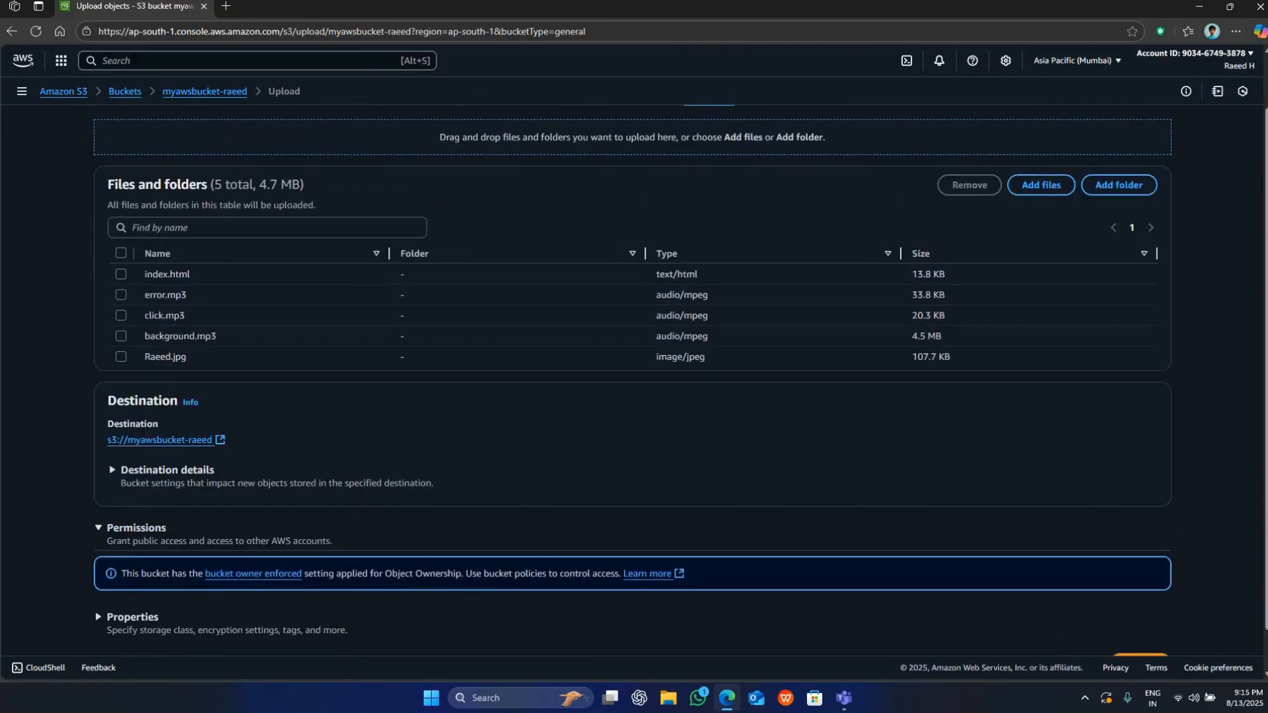
scroll(231, 264, "down", 1)
scroll(218, 165, "up", 2)
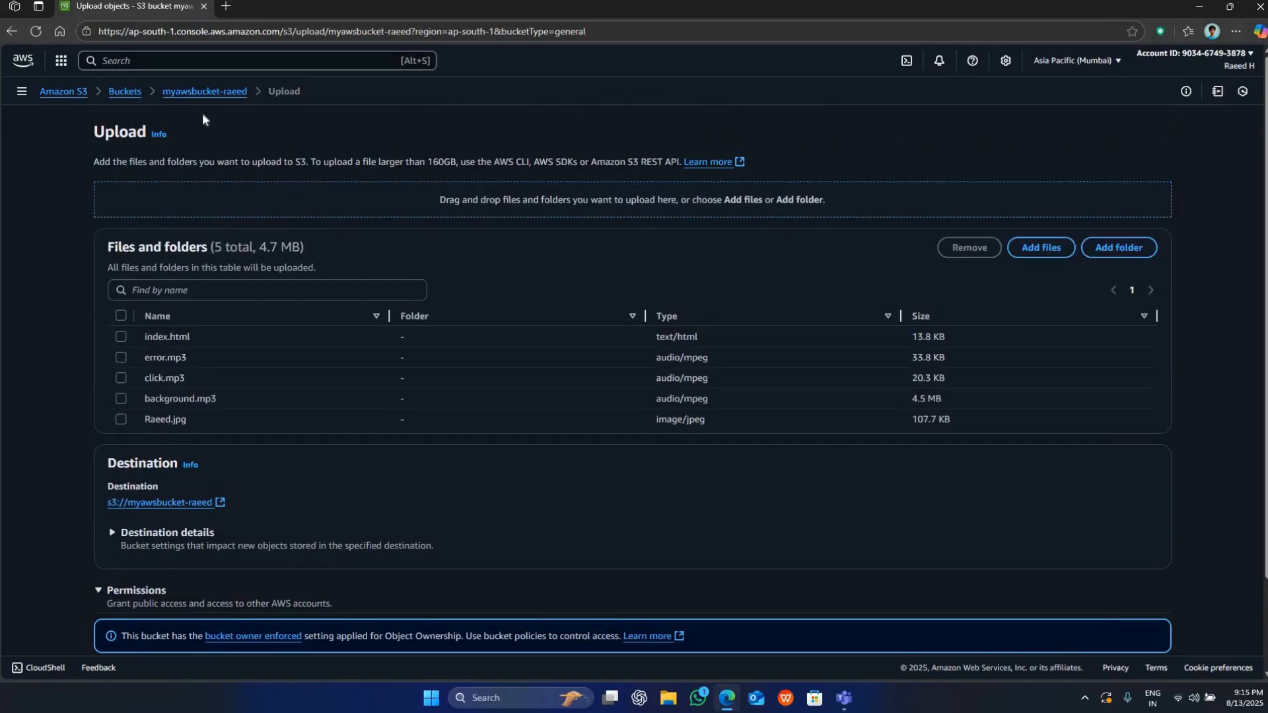
scroll(167, 433, "down", 3)
Expand the upload's Properties and examine the storage class, server-side encryption and checksum options.
left_click(116, 574)
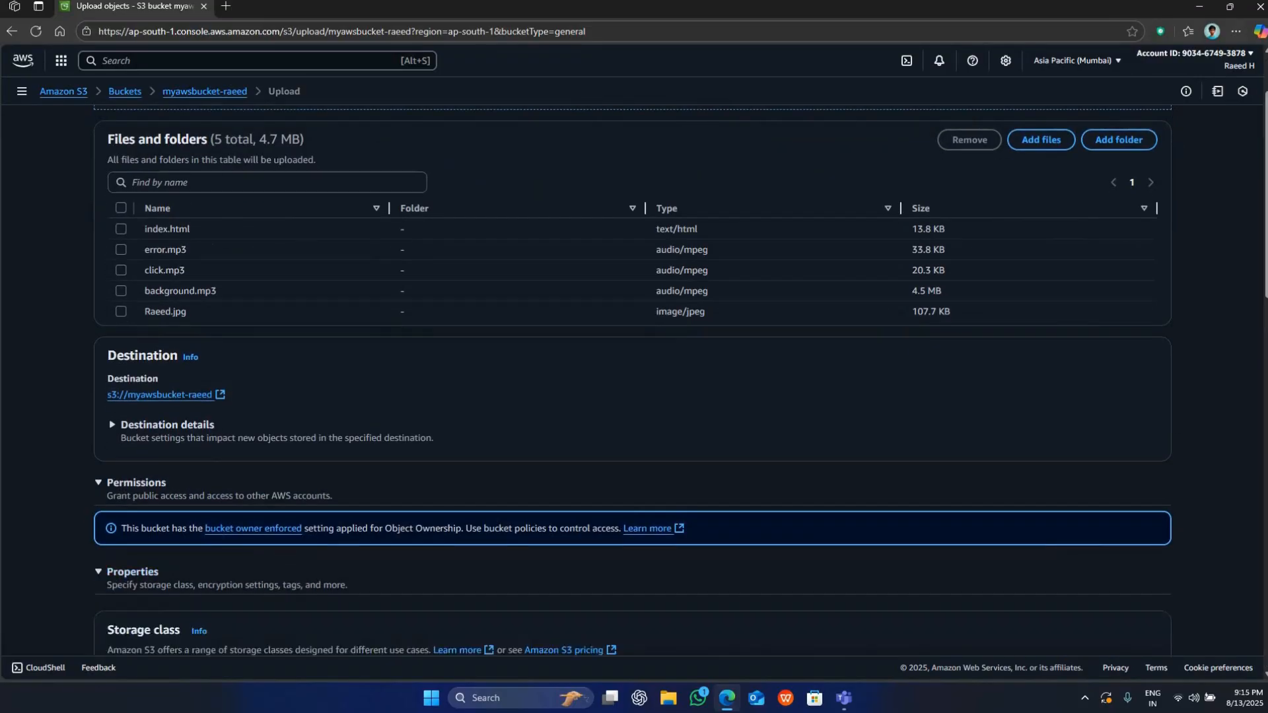
scroll(117, 377, "down", 3)
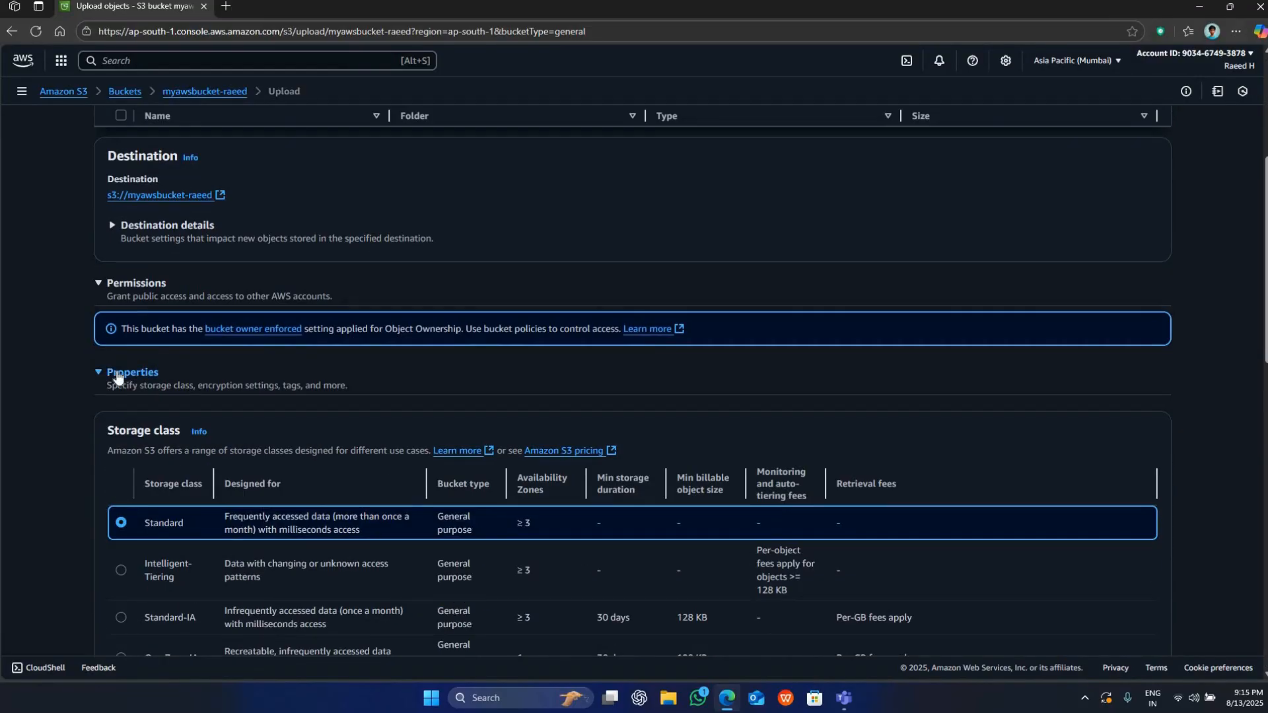
left_click_drag(107, 431, 180, 431)
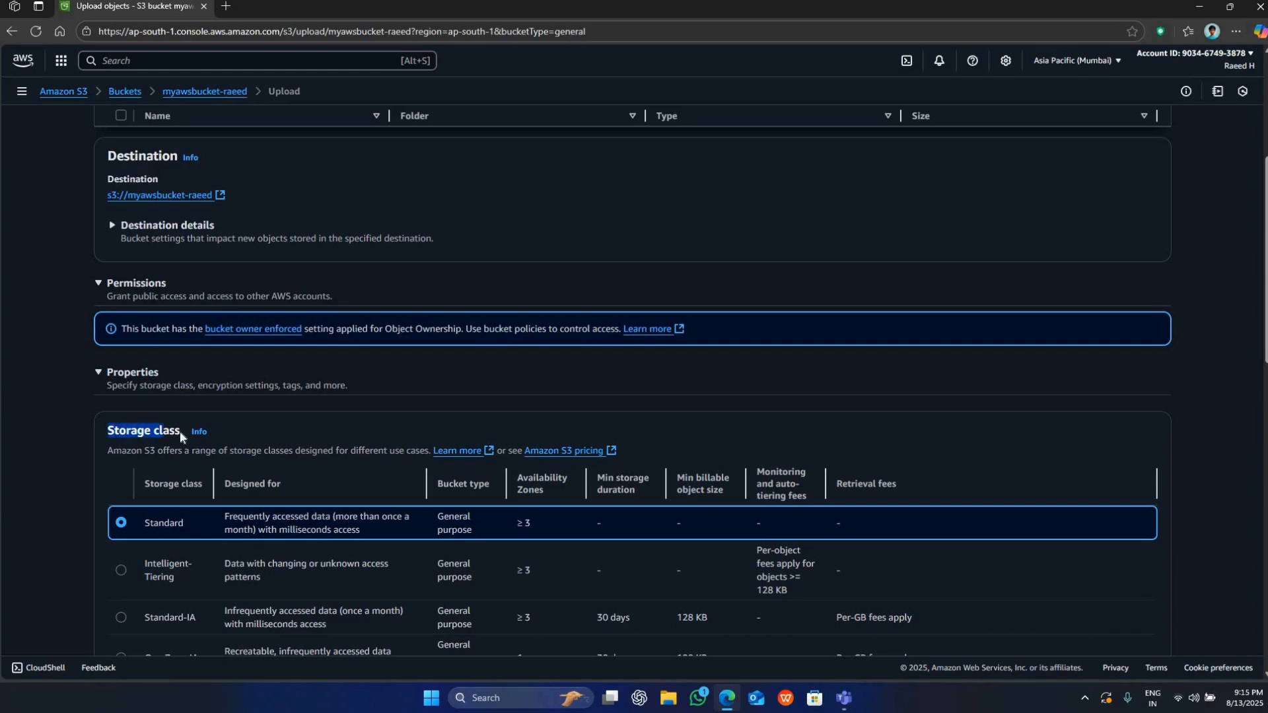
left_click(169, 422)
scroll(169, 422, "down", 2)
scroll(169, 423, "down", 10)
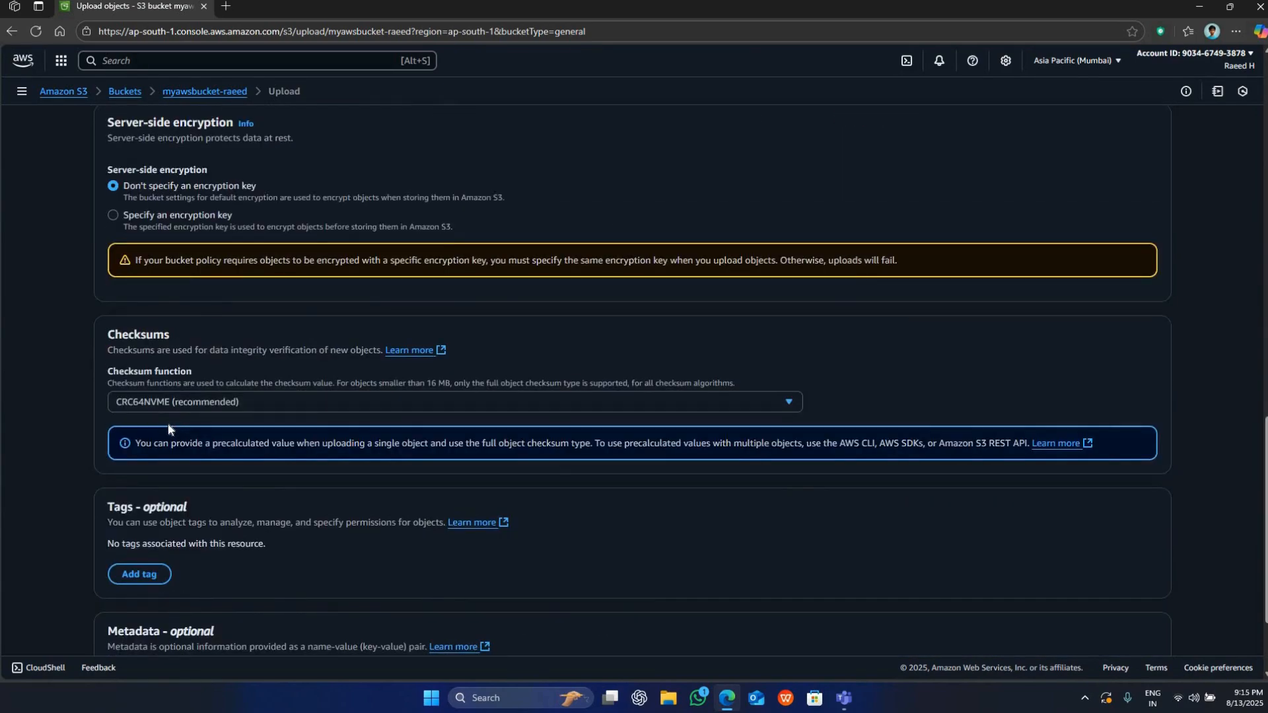
scroll(167, 422, "down", 2)
Upload the added files to the bucket and close the upload status page.
left_click(1141, 618)
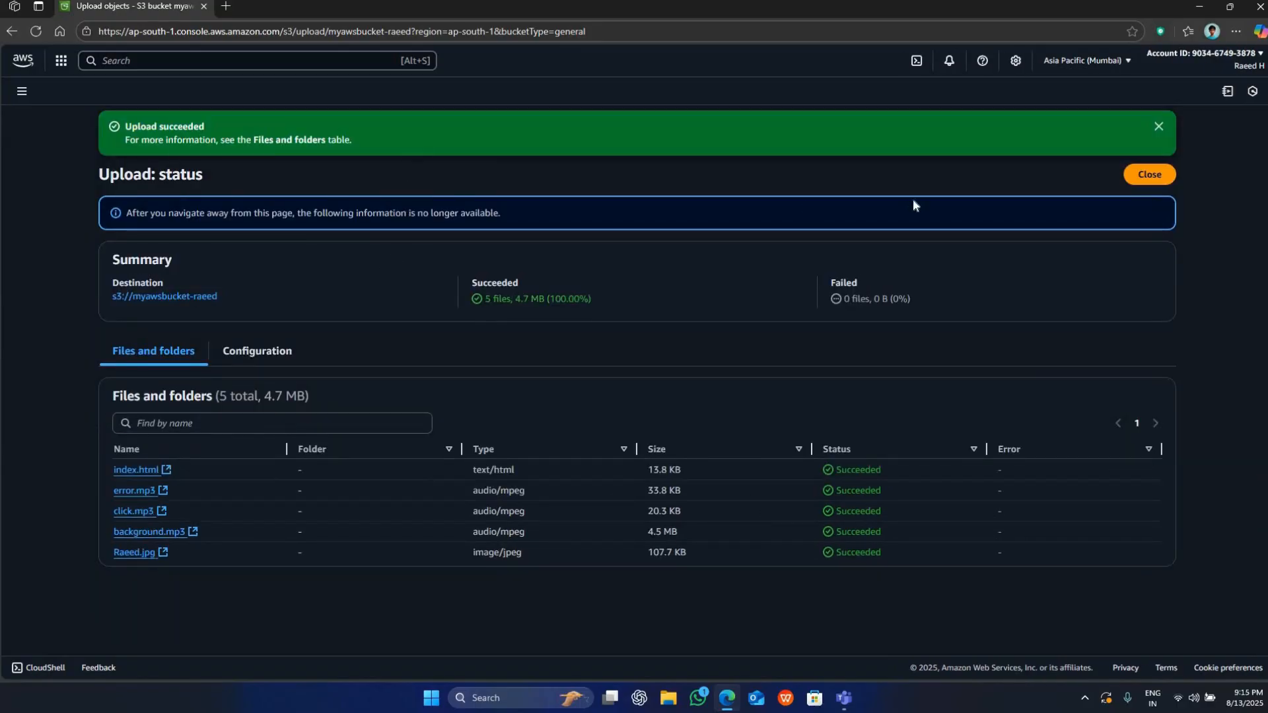
left_click(1150, 174)
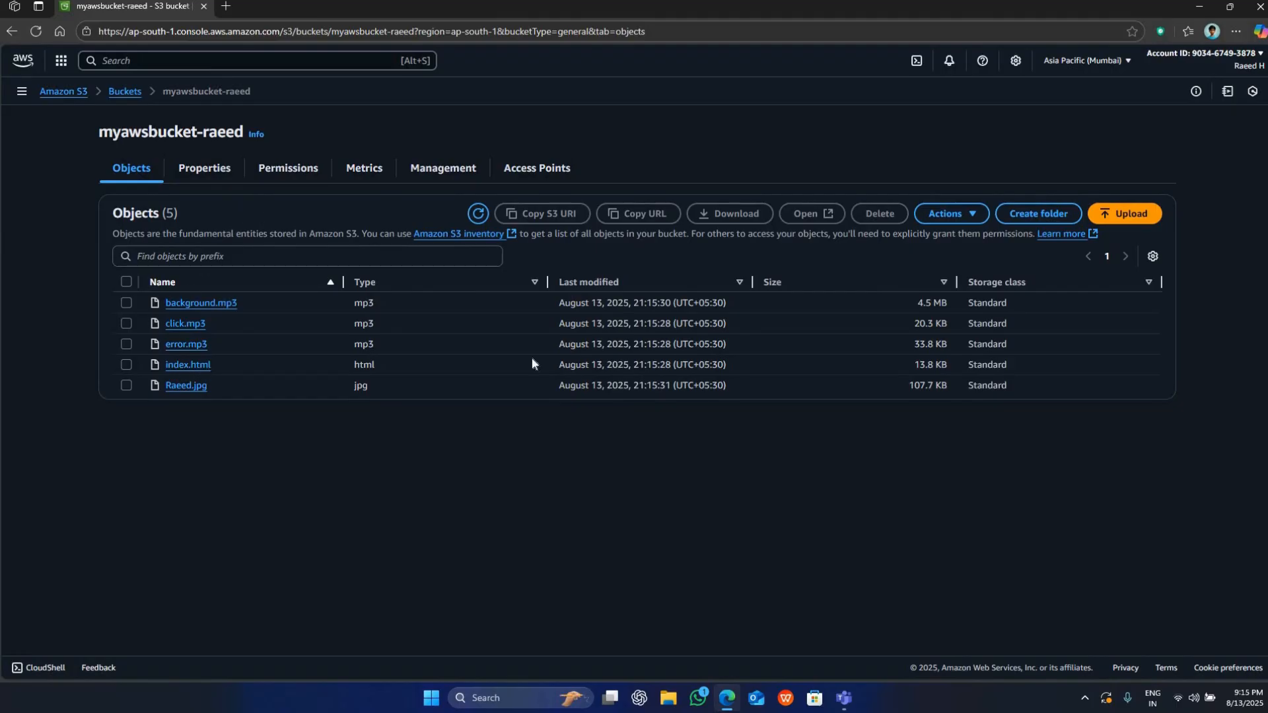
Look through the bucket's properties down to the Static website hosting section.
left_click(193, 173)
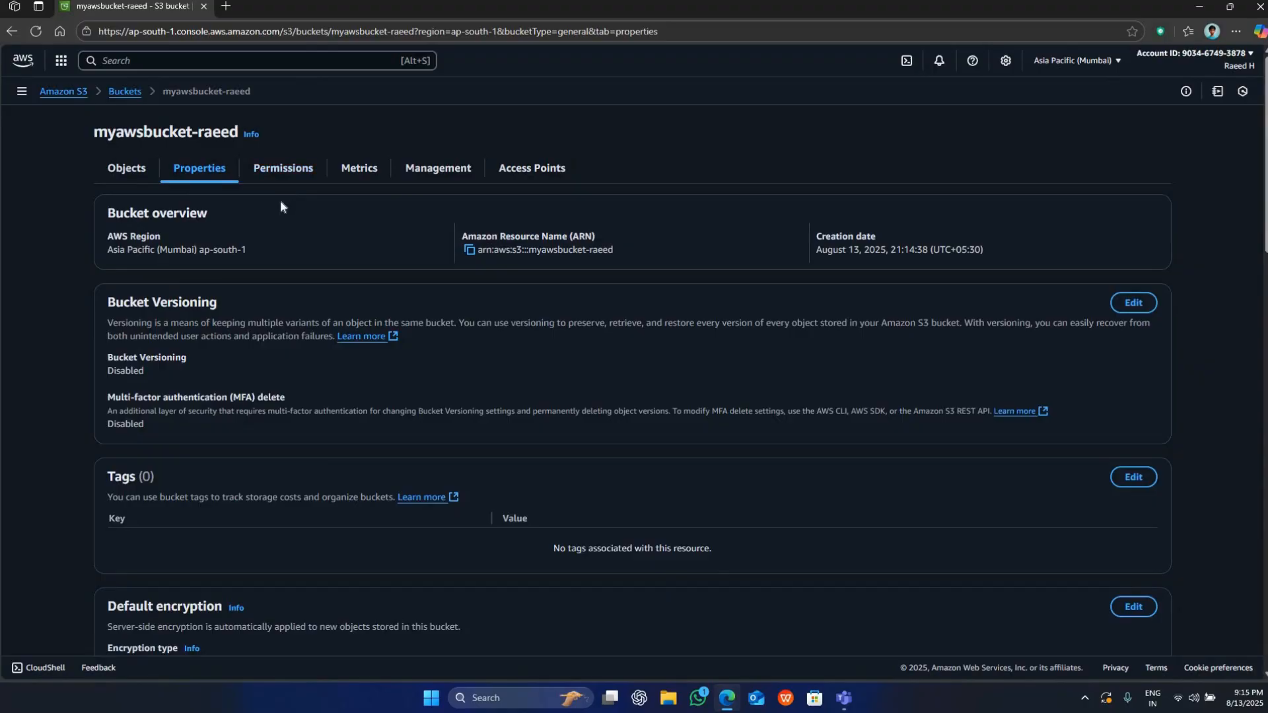
scroll(280, 206, "down", 20)
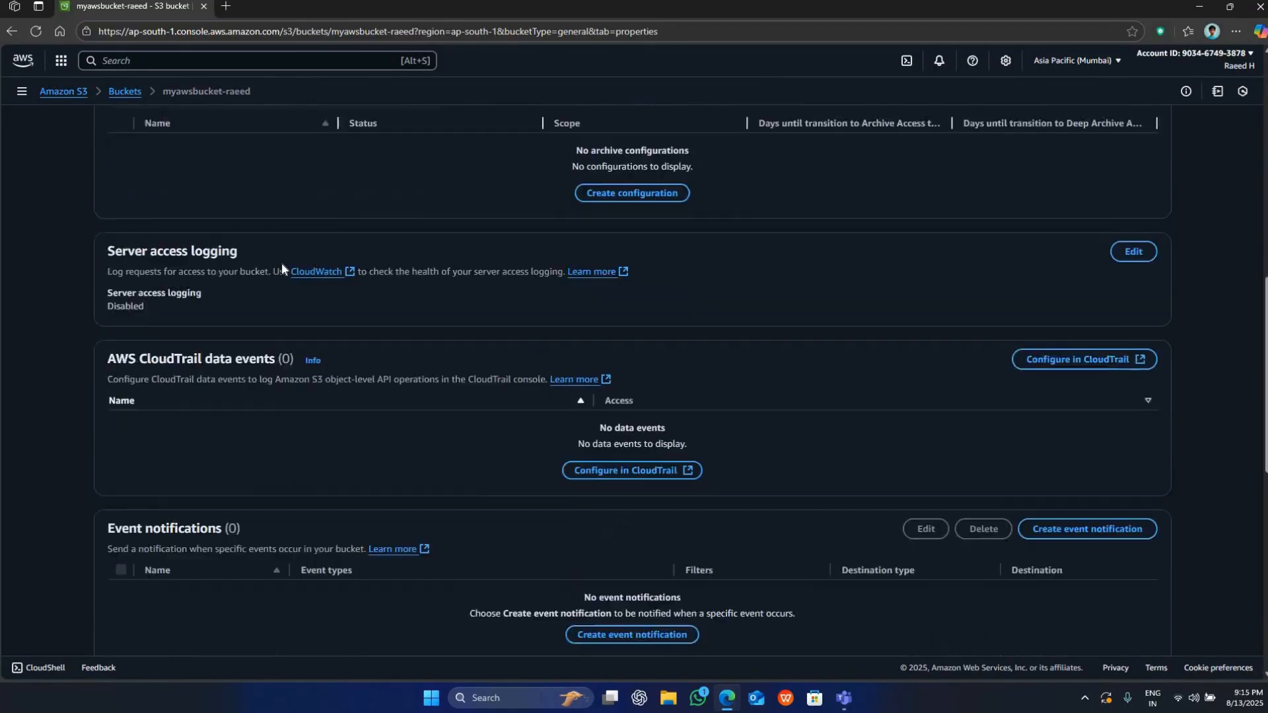
scroll(282, 266, "down", 3)
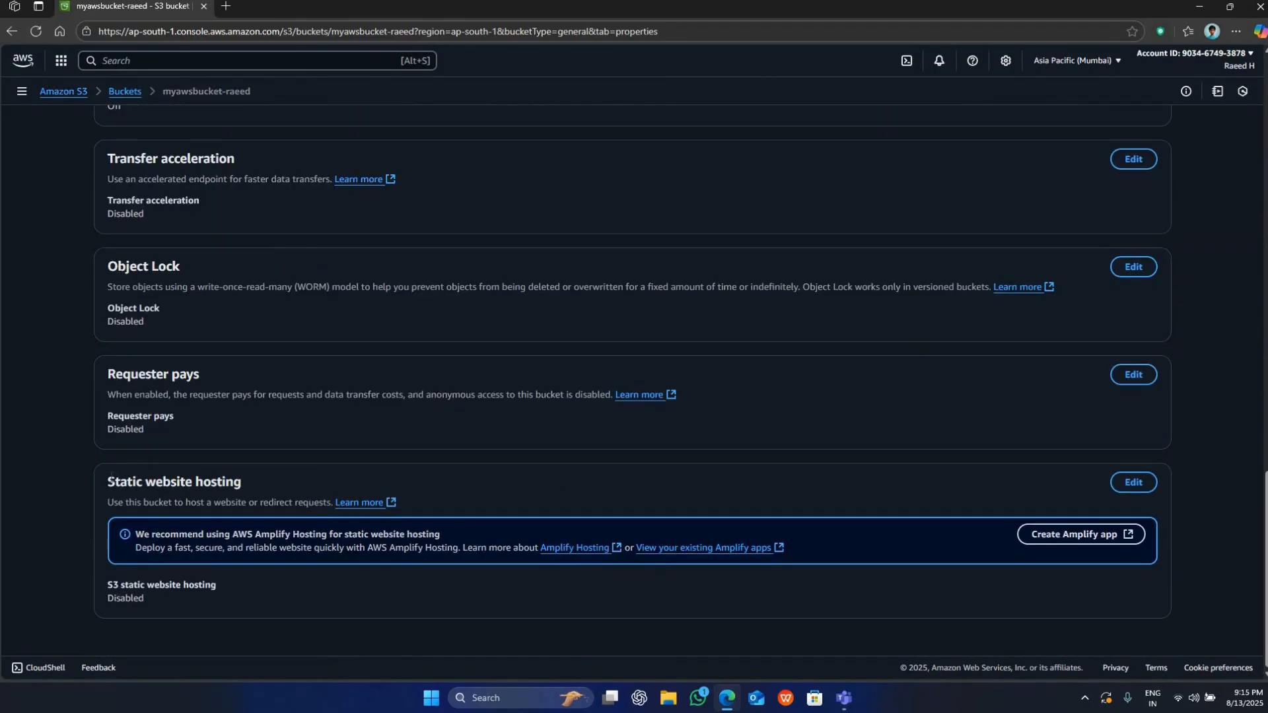
left_click_drag(109, 482, 237, 486)
left_click(239, 487)
scroll(238, 487, "up", 2)
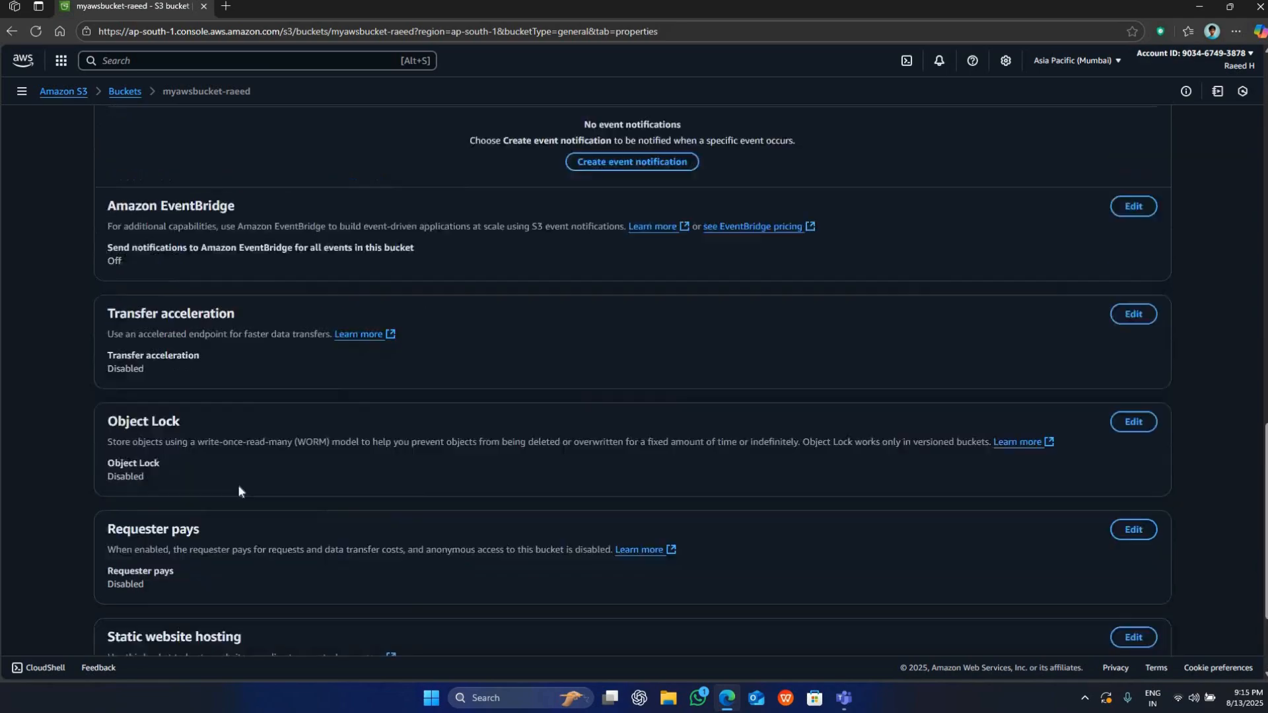
scroll(239, 489, "up", 17)
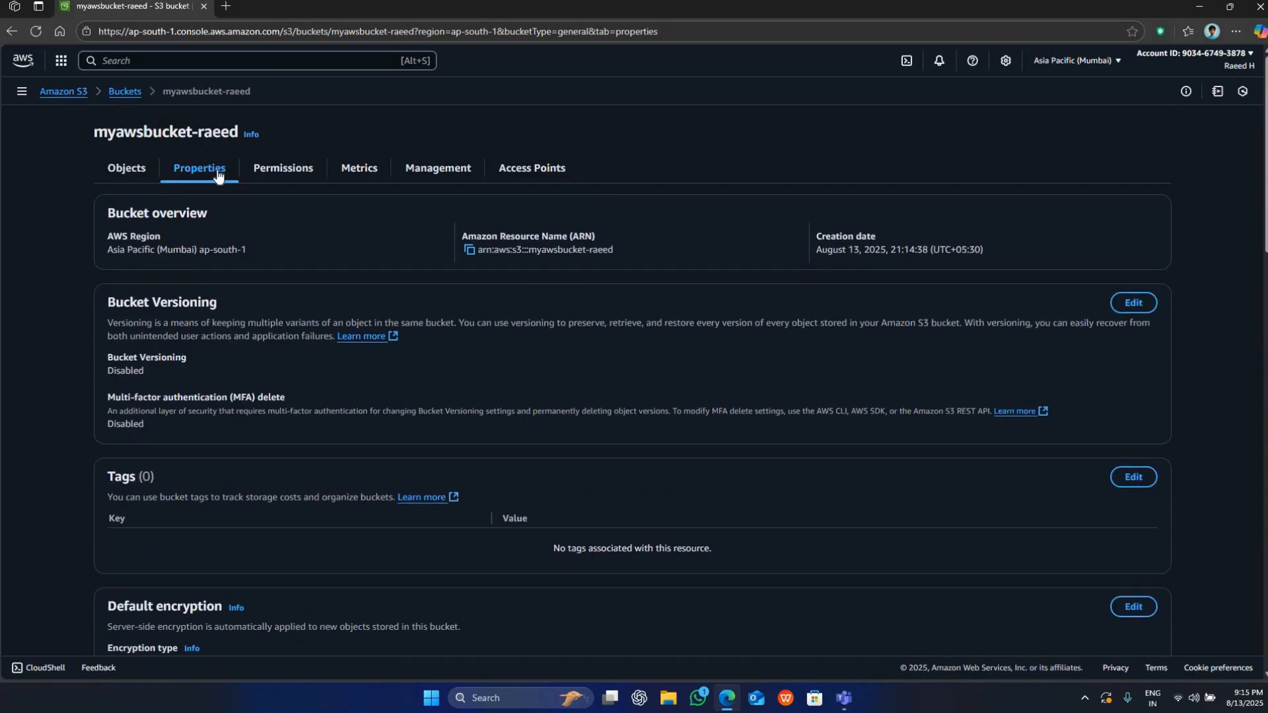
Open the bucket's static website hosting settings for editing and enable static website hosting.
scroll(176, 330, "down", 20)
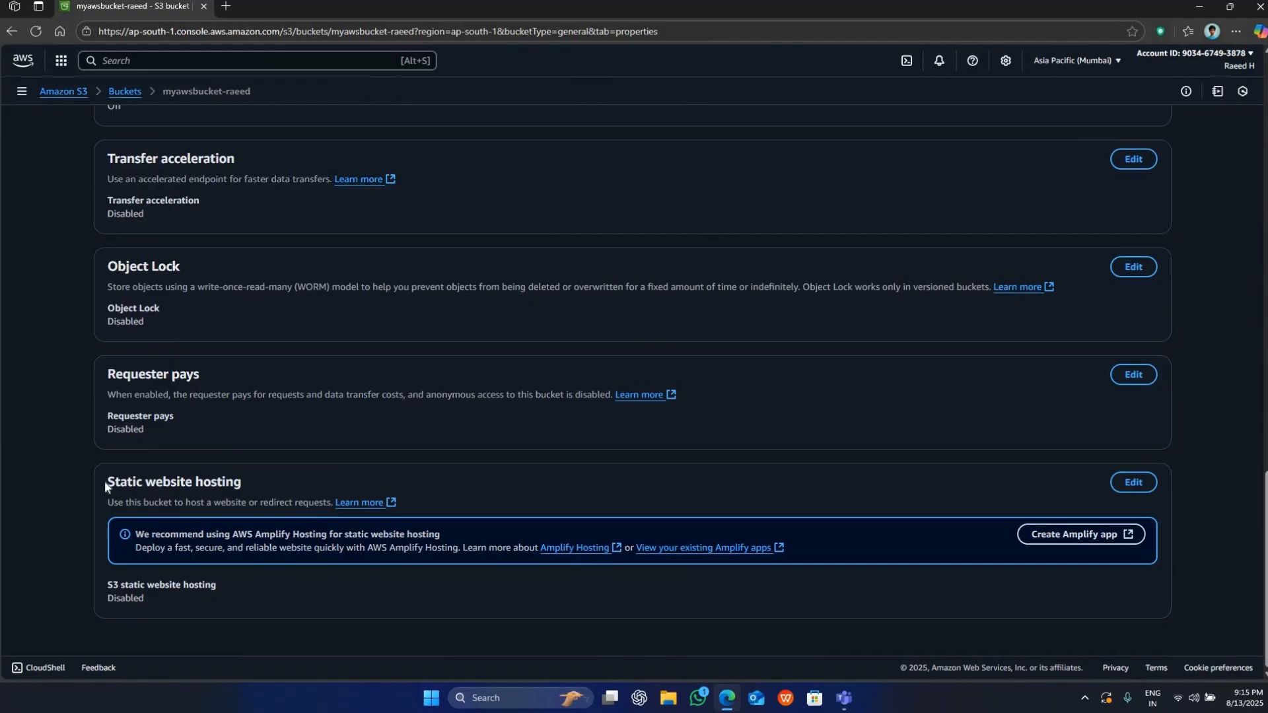
triple_click(233, 481)
double_click(233, 481)
scroll(192, 173, "up", 2)
scroll(191, 173, "up", 4)
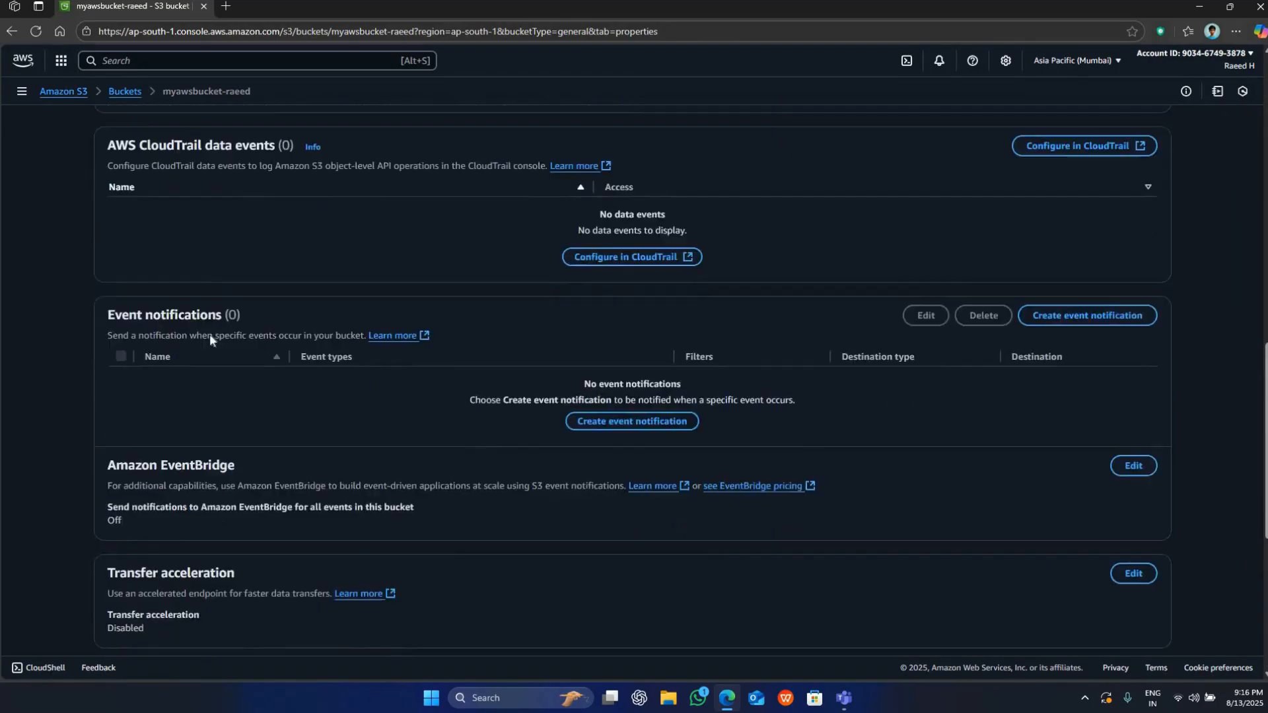
scroll(188, 351, "down", 7)
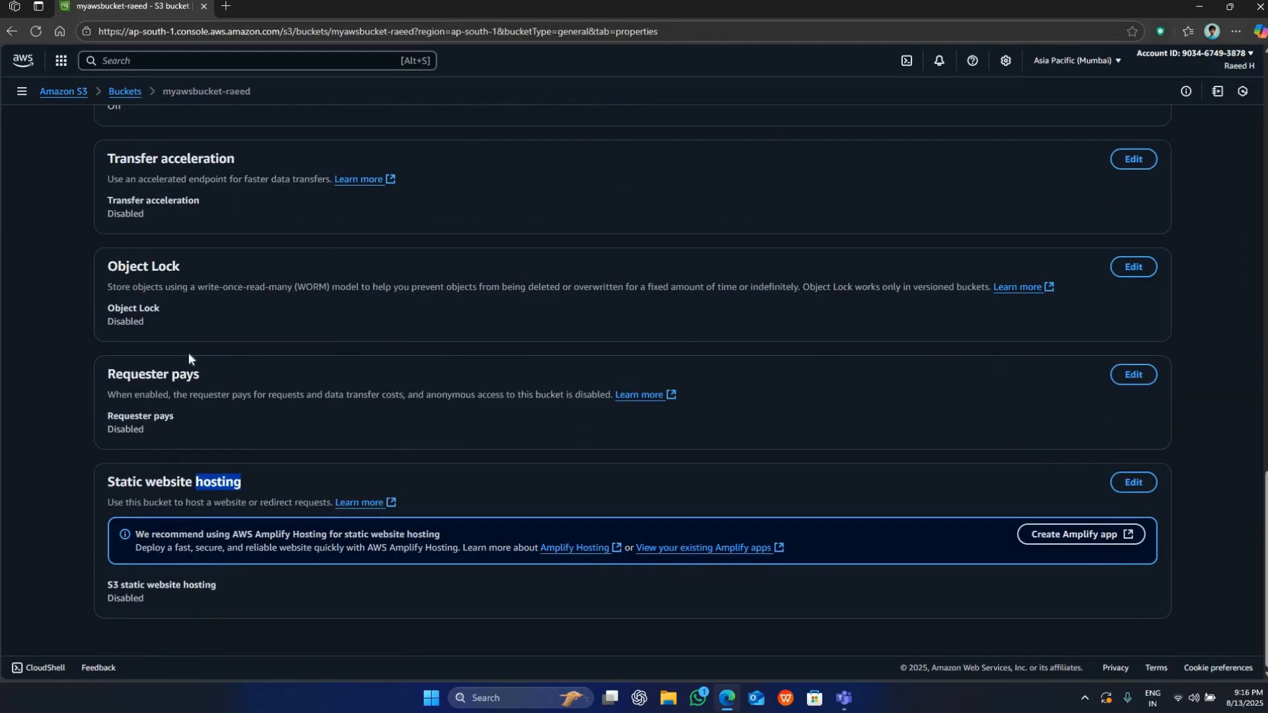
left_click(105, 484)
triple_click(257, 481)
left_click(1131, 485)
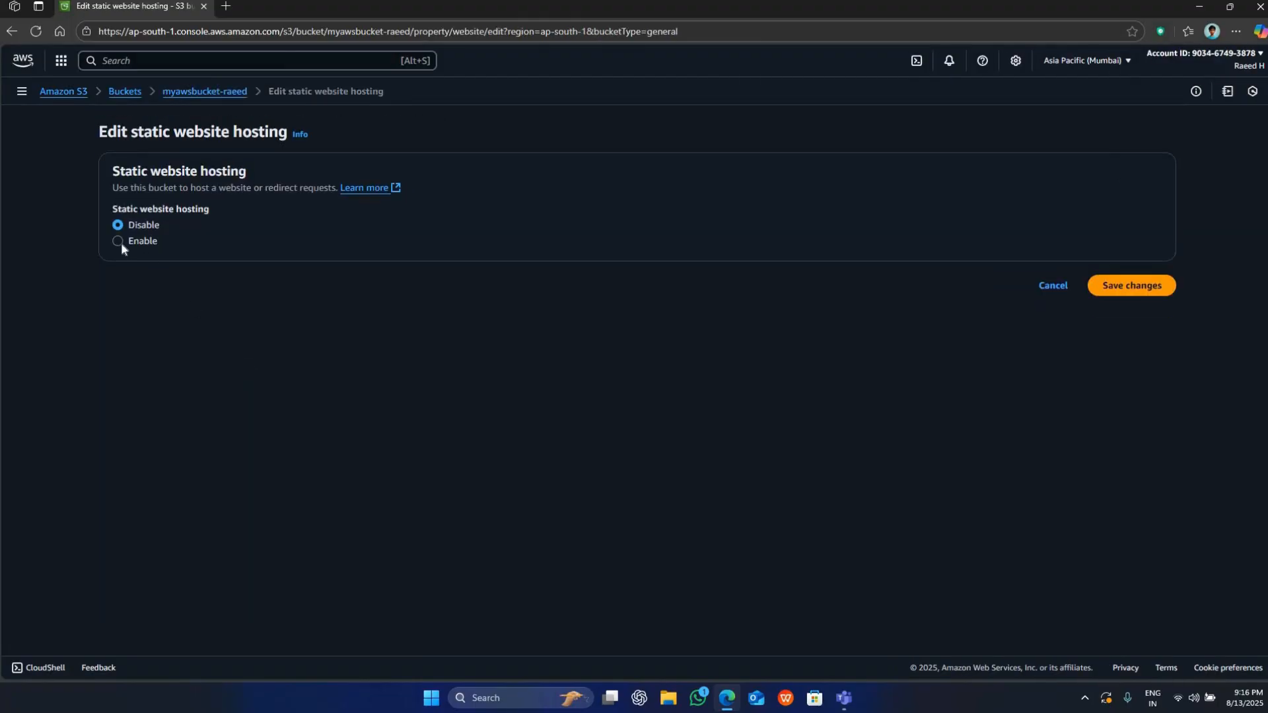
left_click(119, 241)
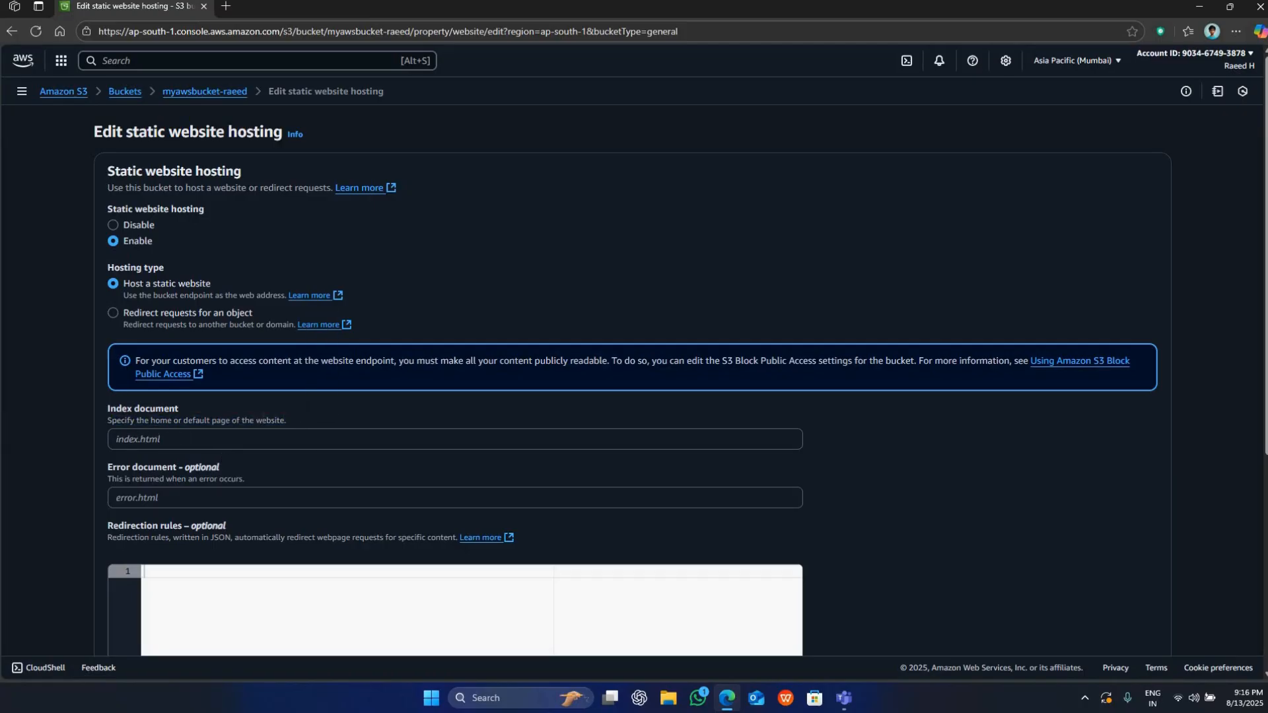
Set the index document of the static website to index.html.
left_click(284, 438)
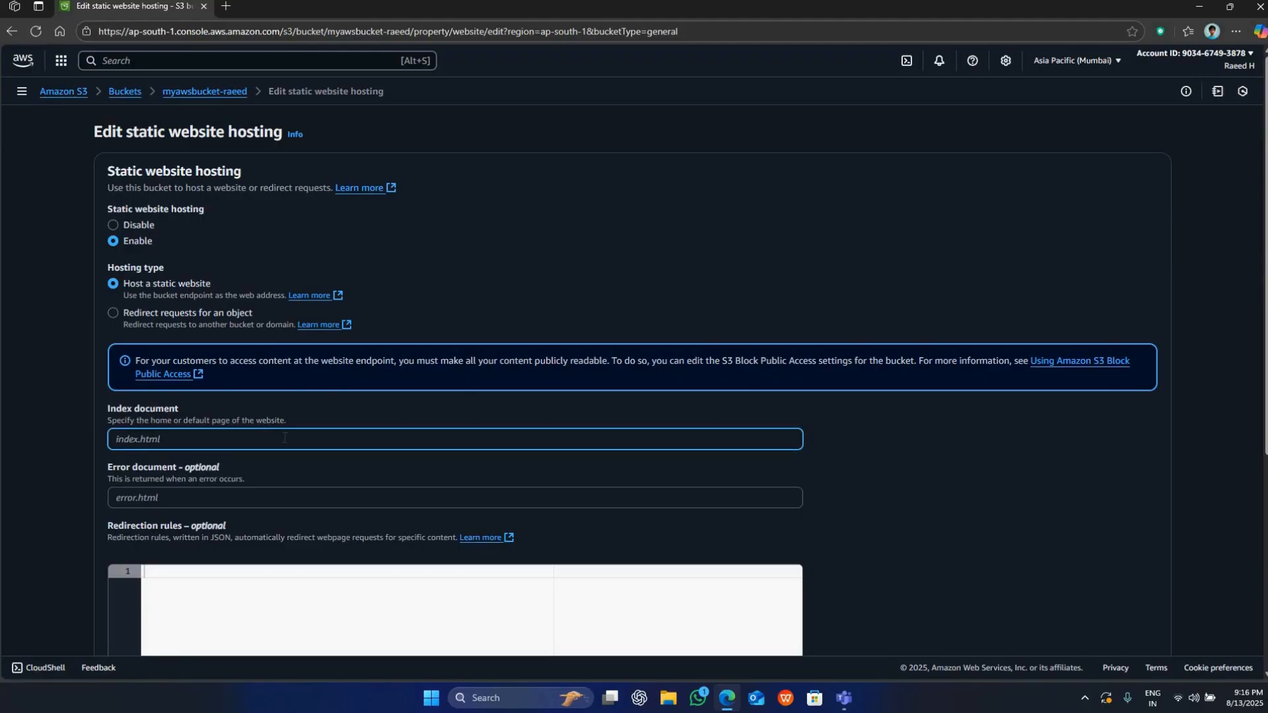
type("index.html")
left_click_drag(121, 409, 172, 407)
left_click_drag(163, 469, 107, 469)
left_click(218, 473)
left_click(196, 487)
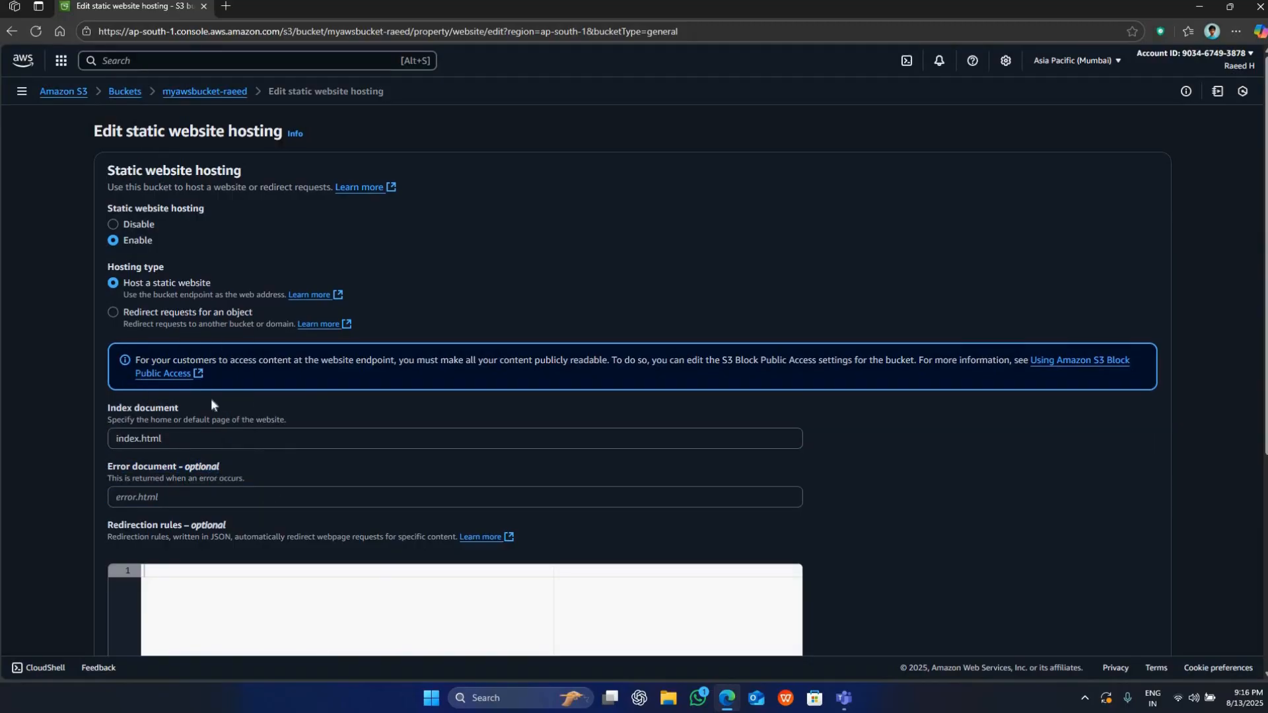
Switch the hosting type to Redirect requests for an object to view its options, and return to Host a static website.
scroll(219, 228, "down", 5)
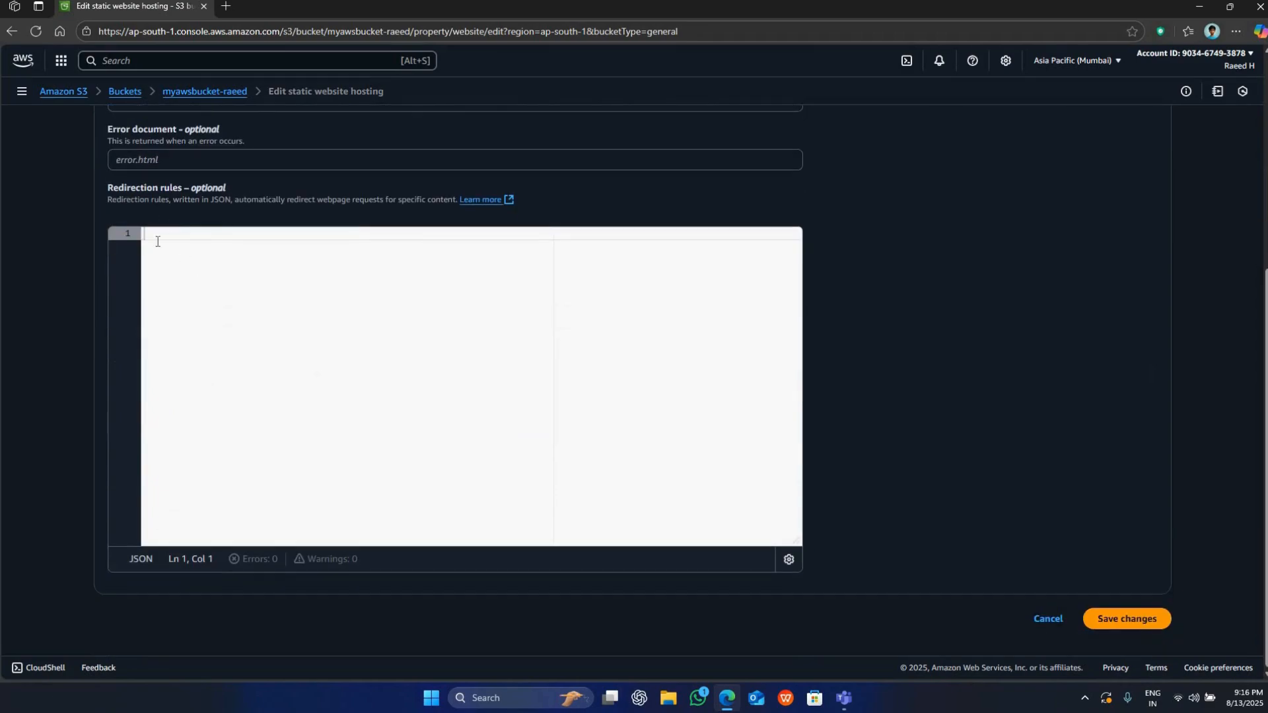
scroll(220, 231, "up", 5)
scroll(234, 461, "down", 3)
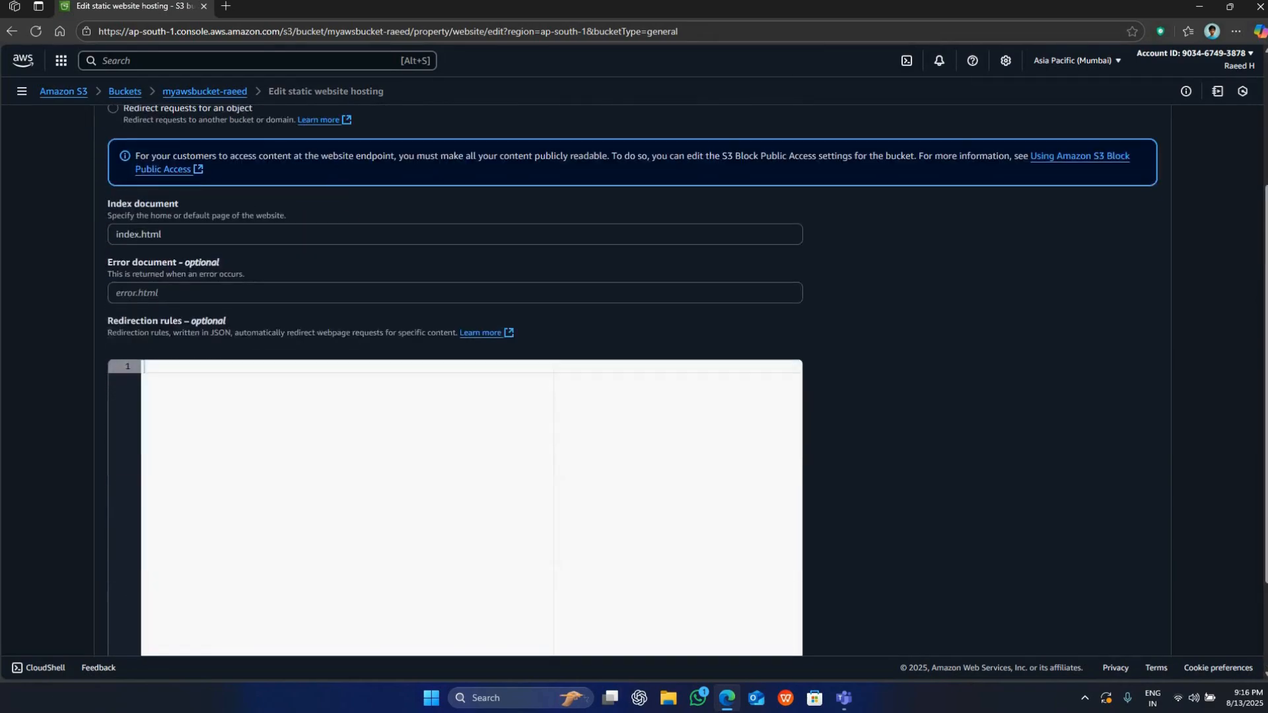
scroll(323, 317, "up", 3)
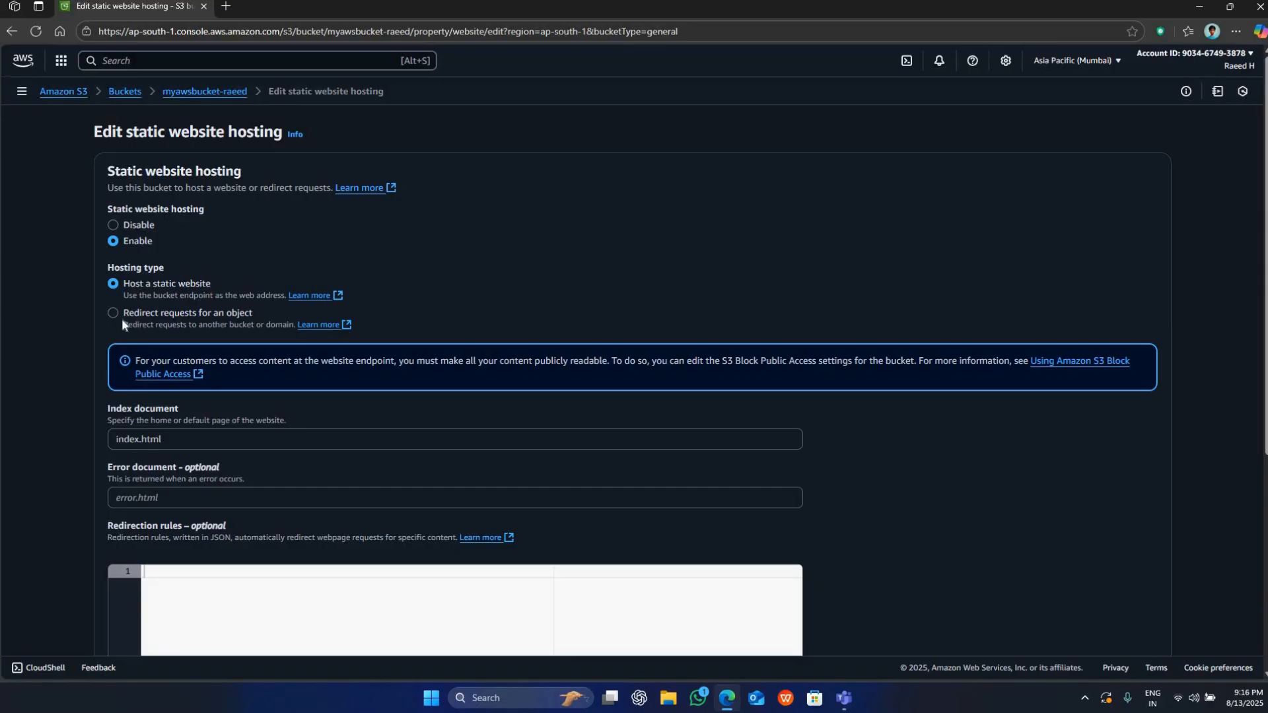
left_click(111, 312)
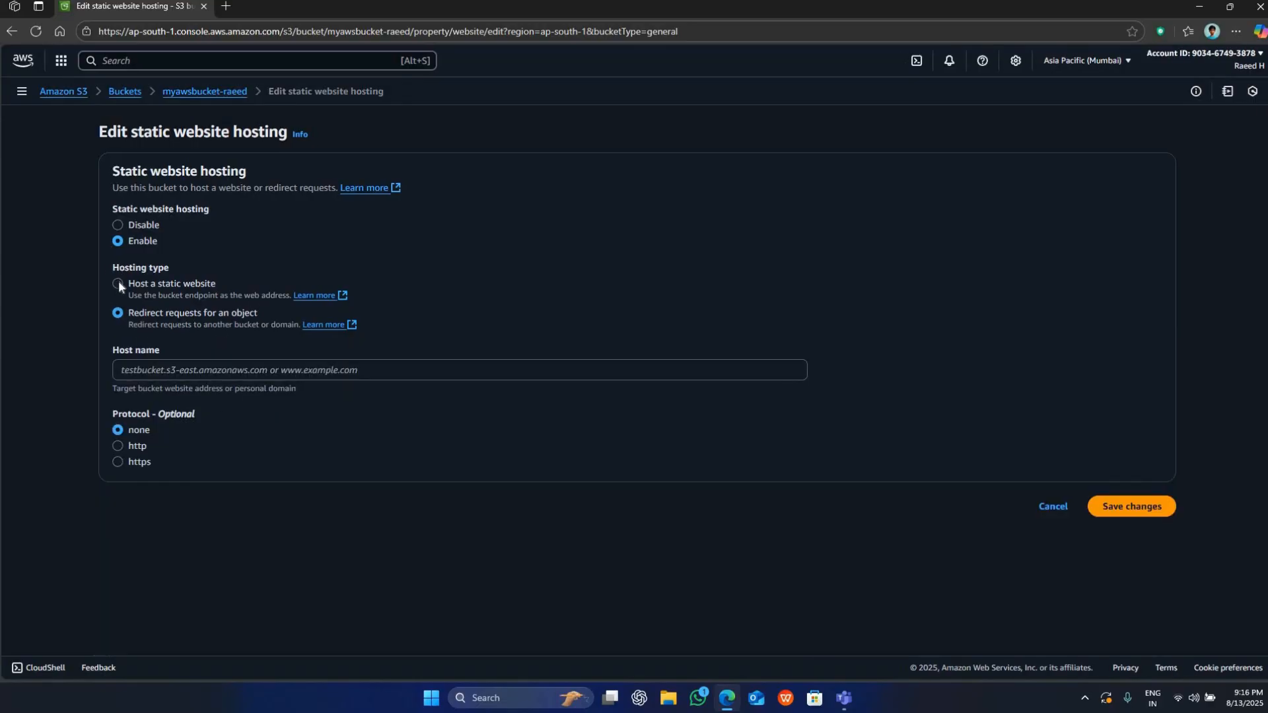
left_click(118, 284)
Check that Host a static website is selected and save the static website hosting changes.
scroll(138, 223, "down", 1)
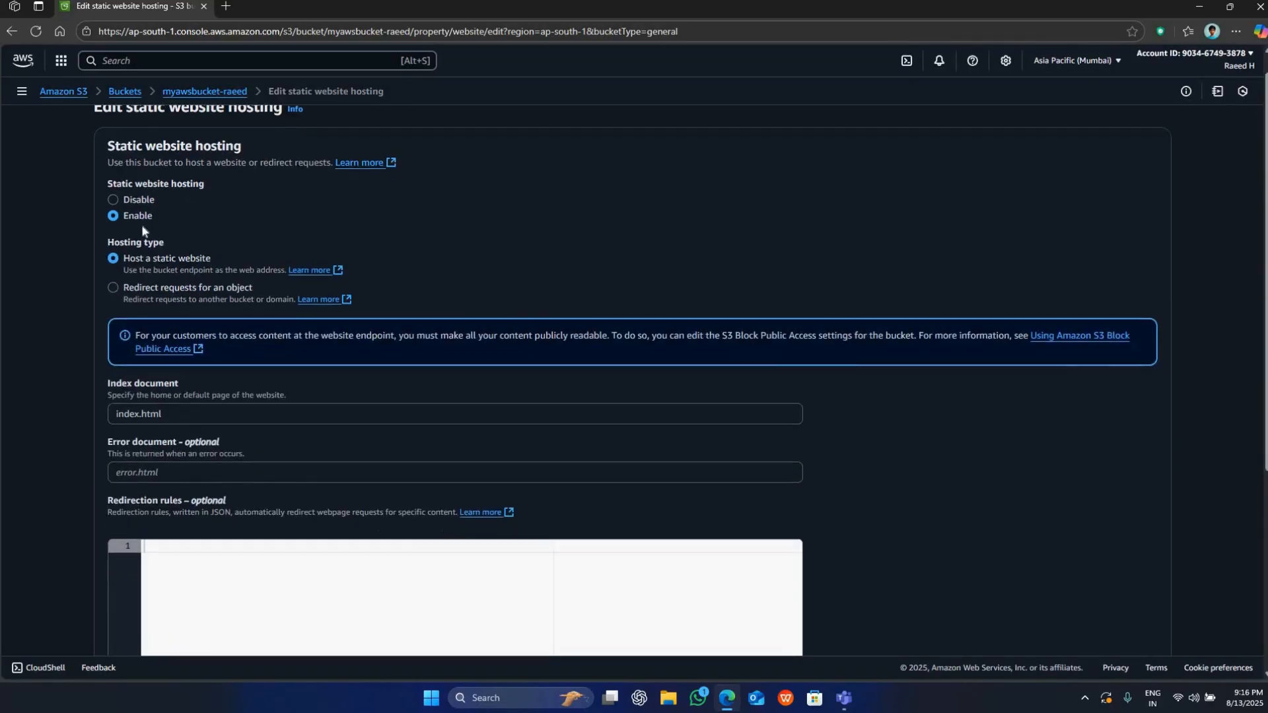
triple_click(207, 221)
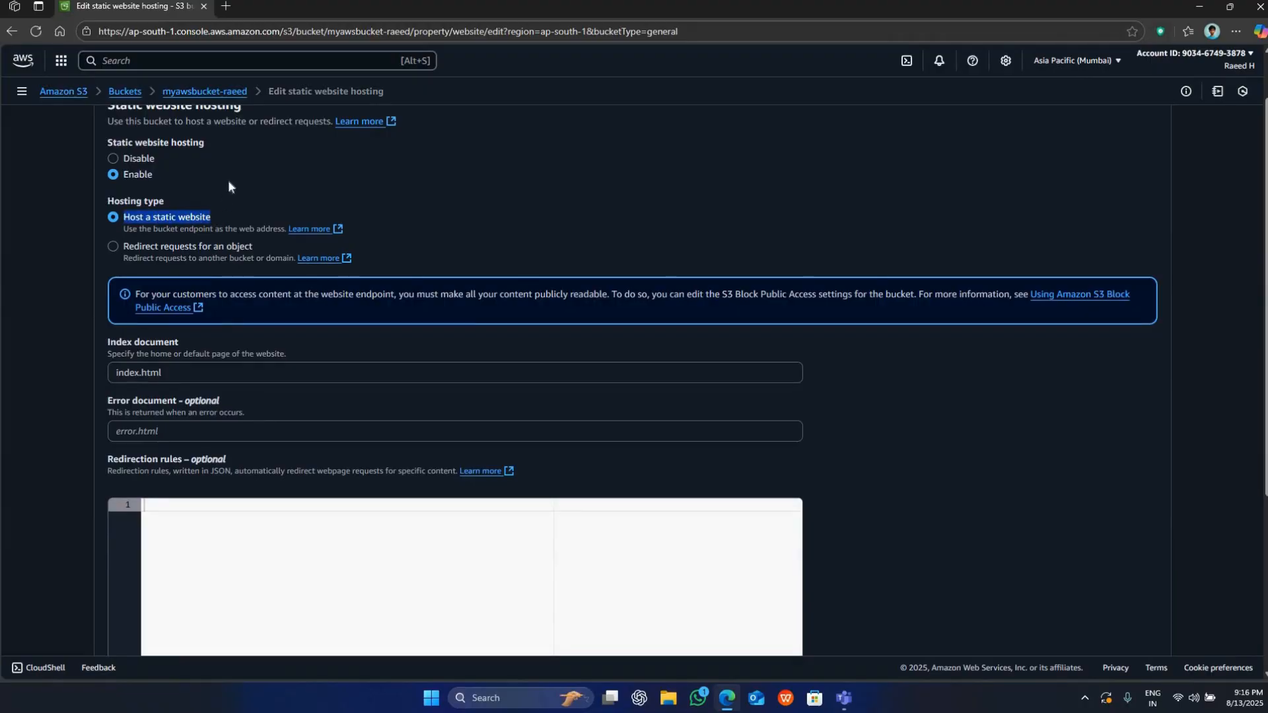
left_click(1100, 547)
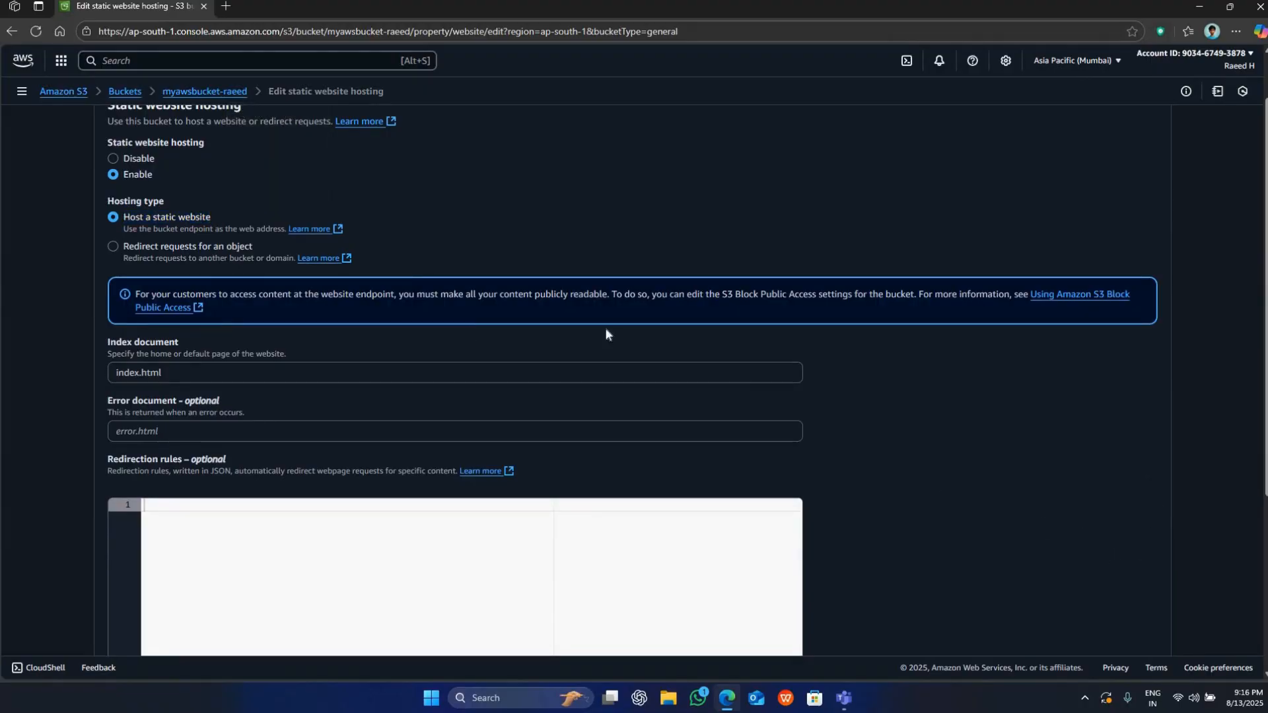
scroll(854, 378, "down", 4)
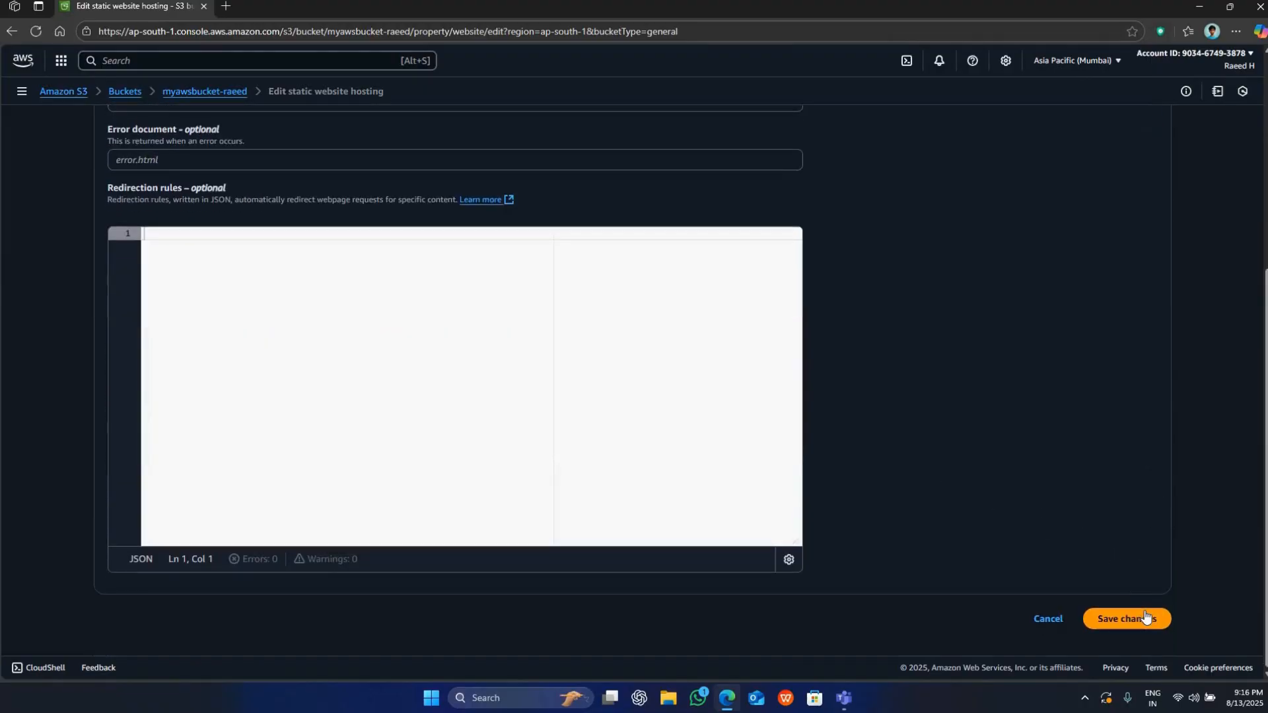
left_click(1139, 617)
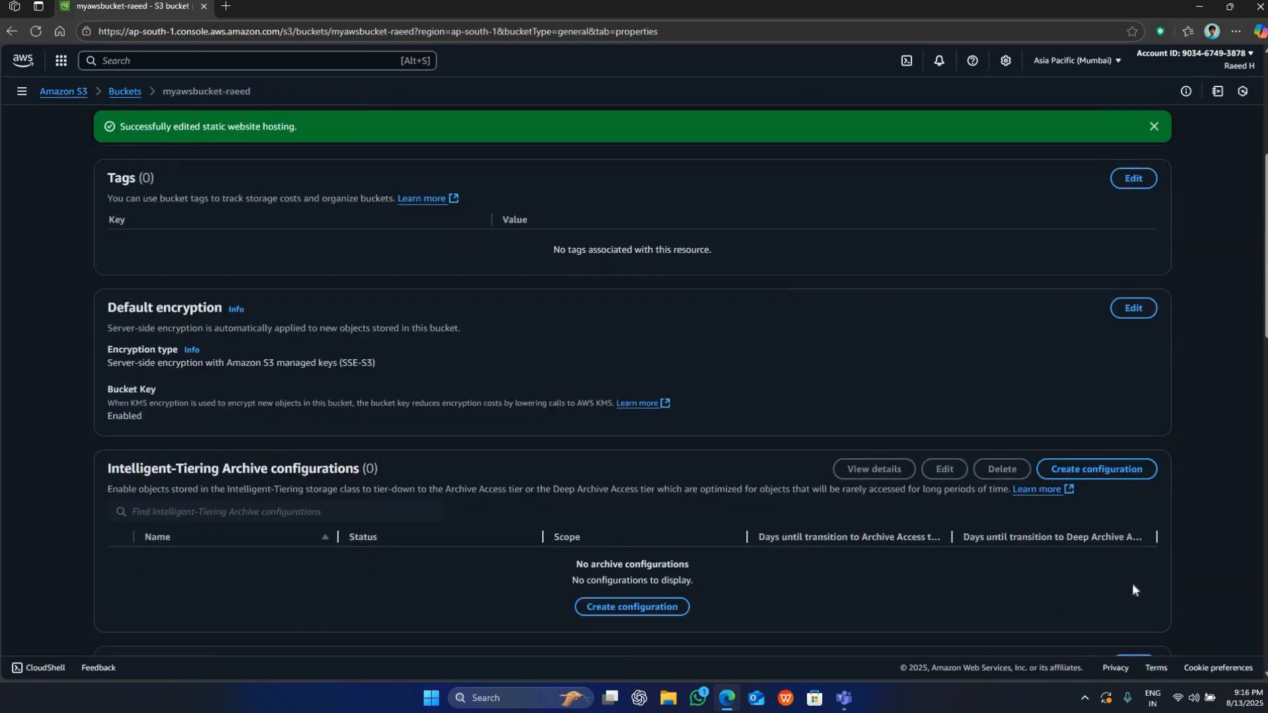
Open the bucket website endpoint from the Static website hosting section, read the loaded page, and close it.
scroll(759, 437, "down", 20)
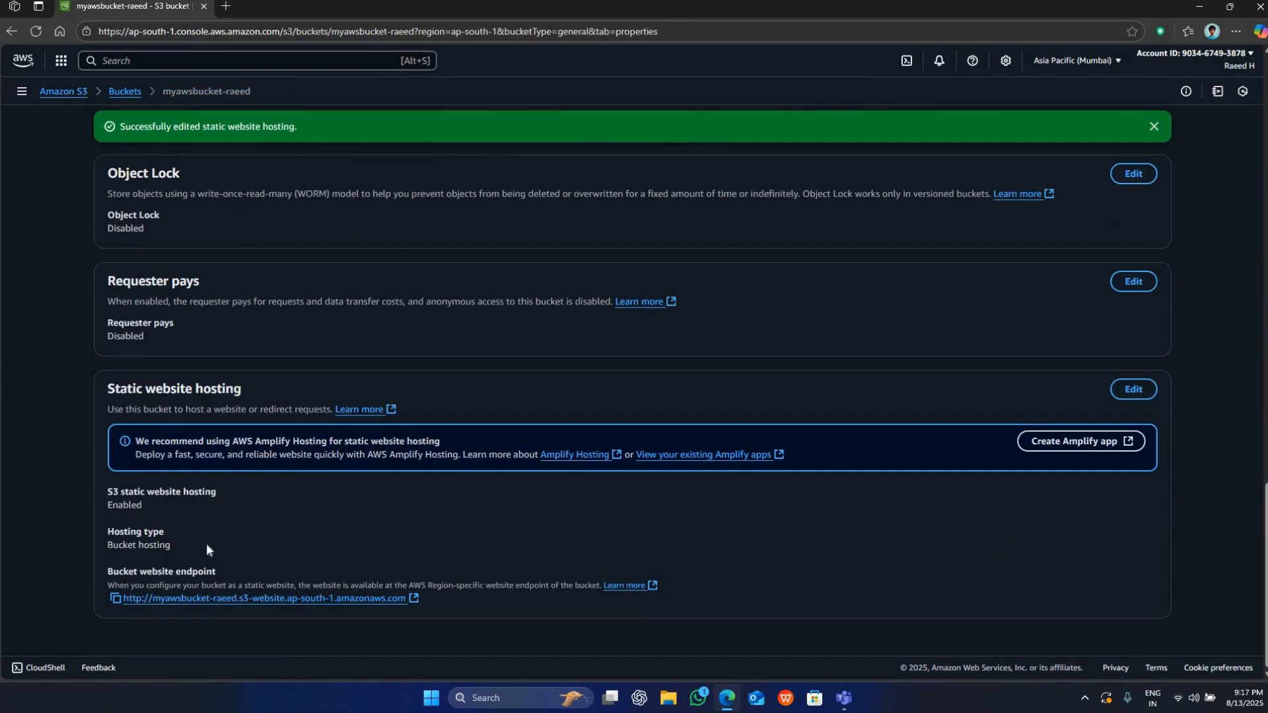
triple_click(206, 543)
left_click(24, 509)
left_click(334, 601)
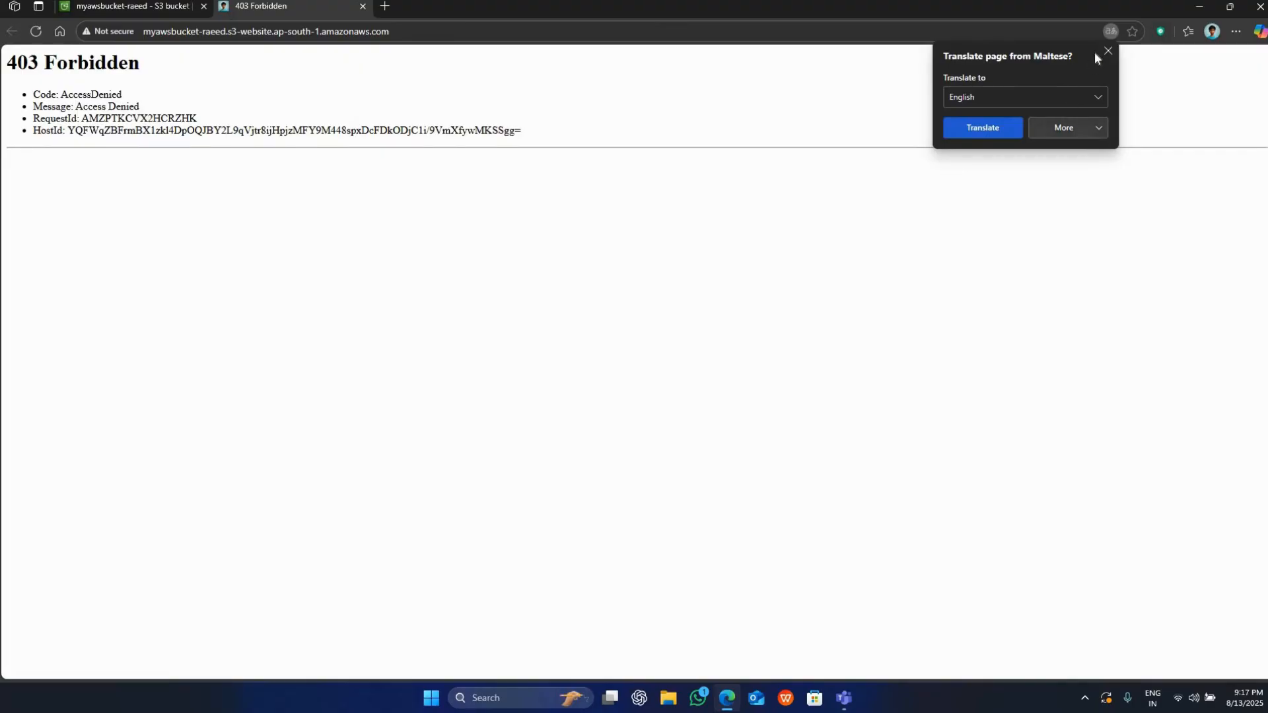
left_click(1107, 51)
left_click_drag(60, 94, 212, 148)
left_click(212, 147)
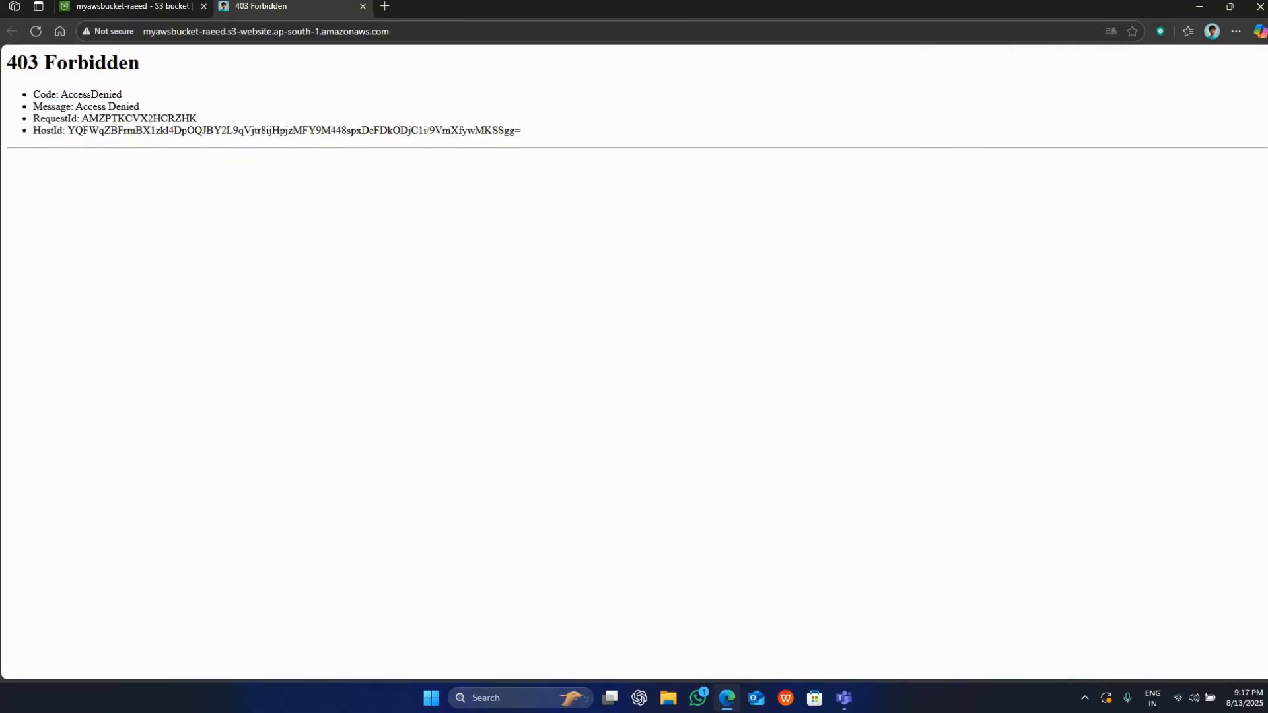
key("ctrl+w")
Open the bucket's permissions and check the status of Block public access.
scroll(459, 274, "up", 3)
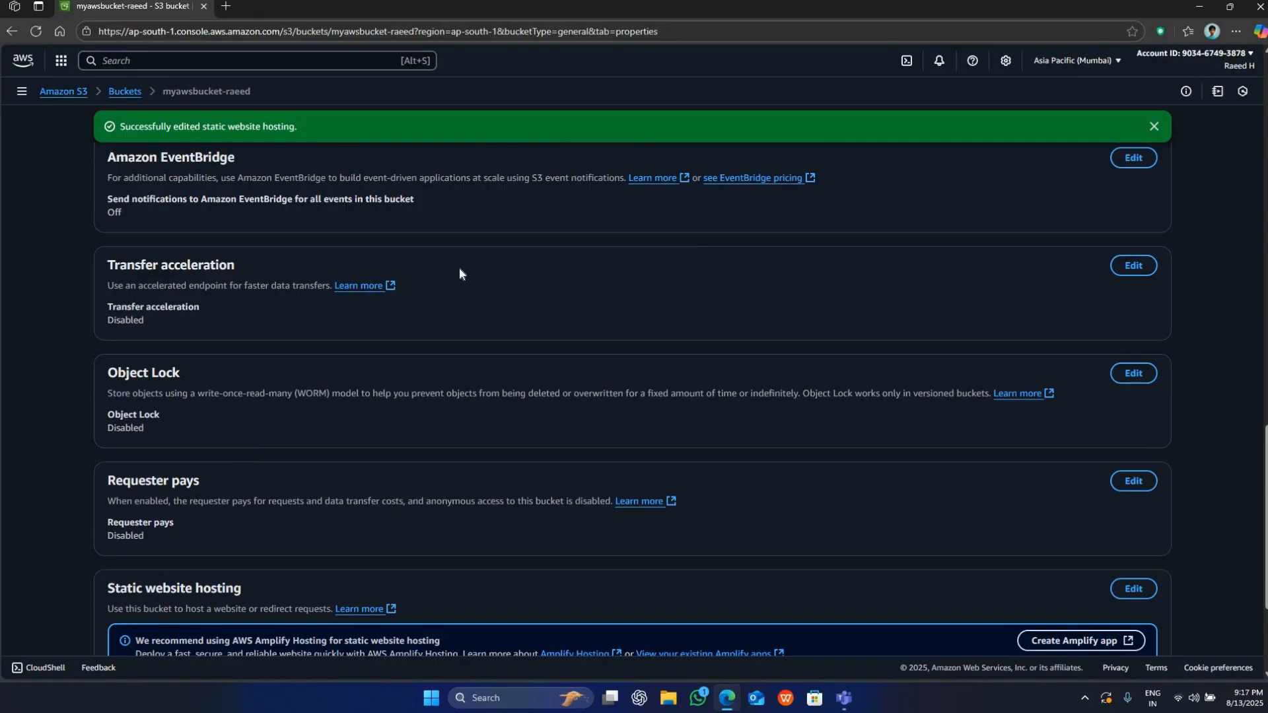
scroll(459, 273, "up", 10)
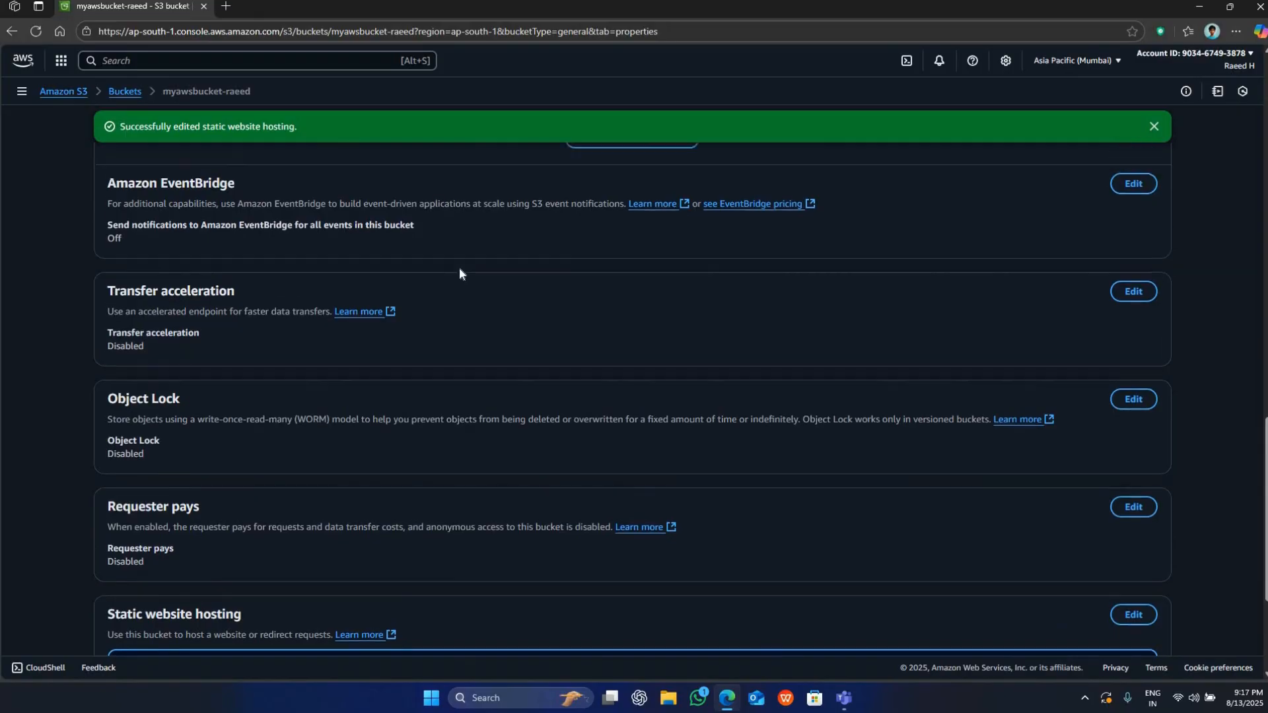
scroll(457, 223, "up", 10)
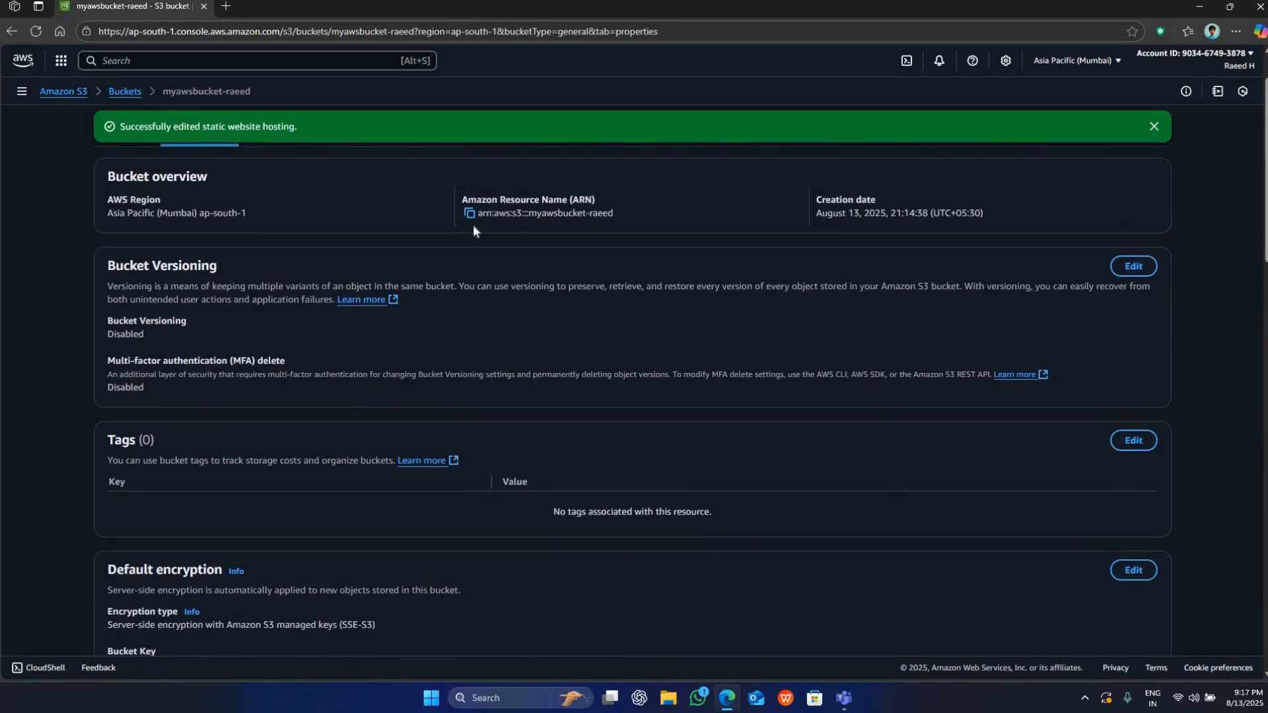
scroll(473, 224, "up", 1)
left_click(284, 204)
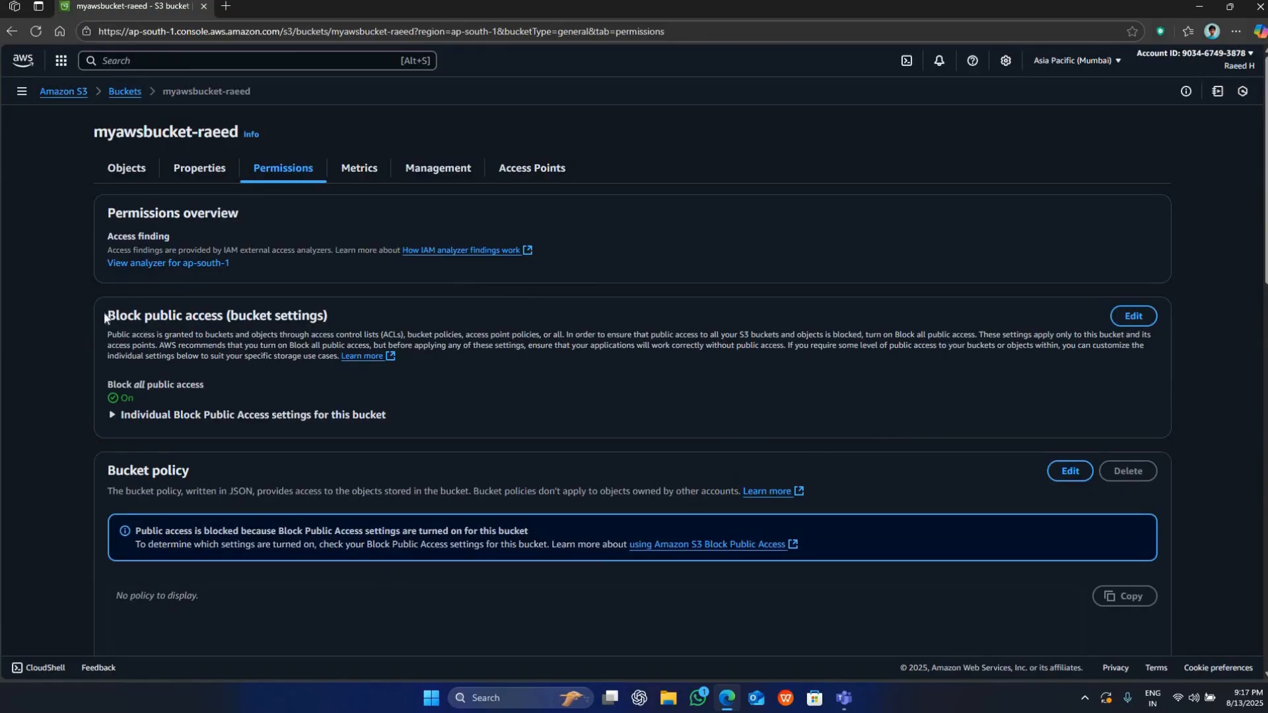
left_click_drag(225, 316, 107, 317)
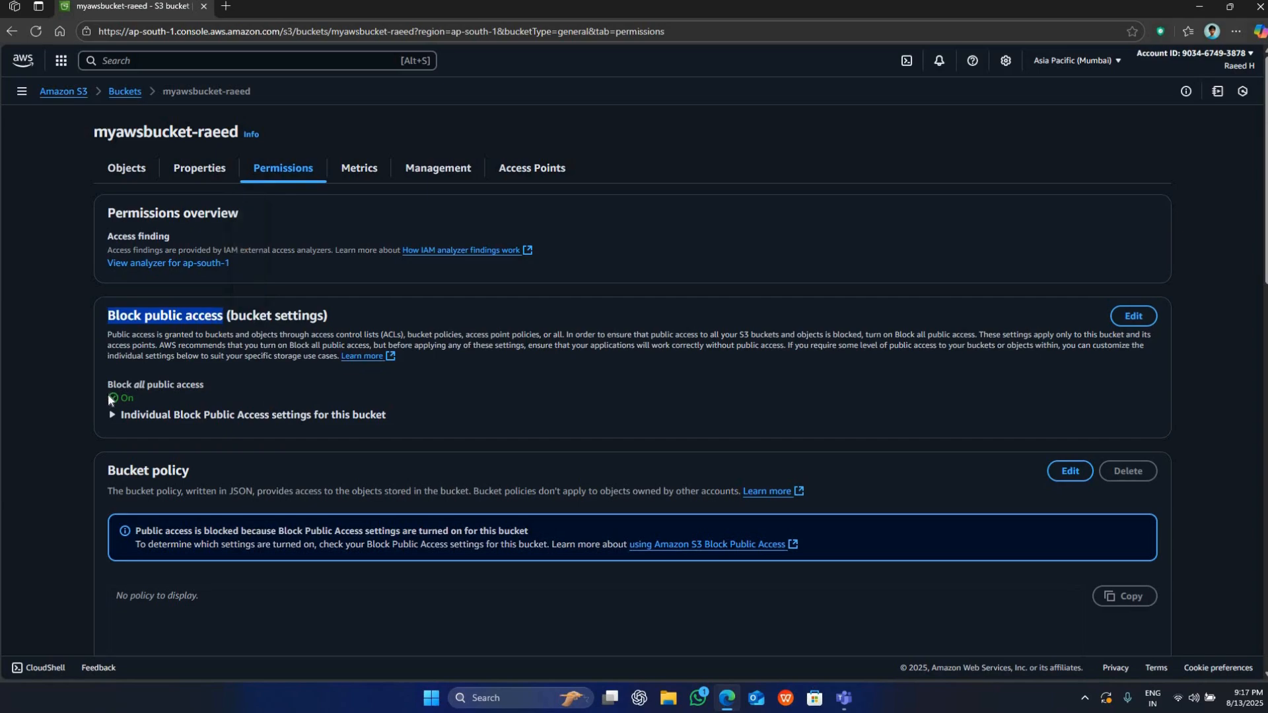
double_click(127, 397)
left_click(68, 295)
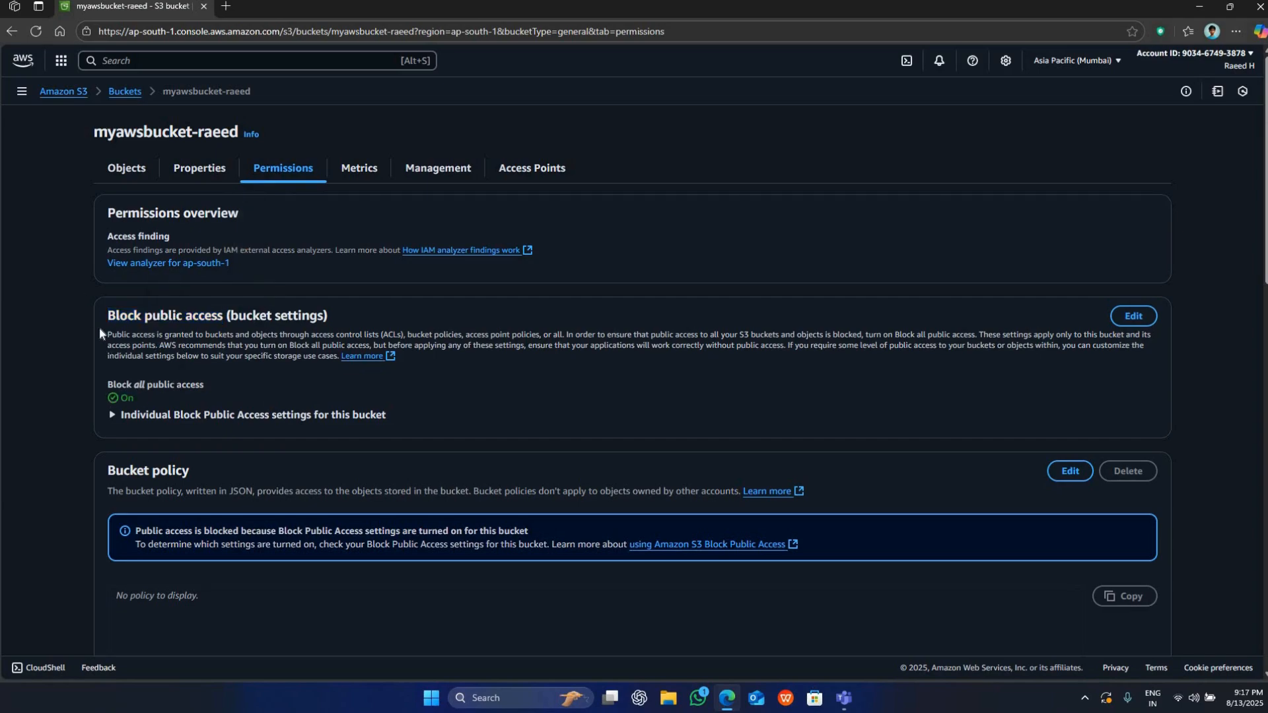
Read the description of the Block public access settings and the Block all public access entry.
left_click_drag(108, 334, 388, 339)
left_click(226, 332)
left_click(297, 333)
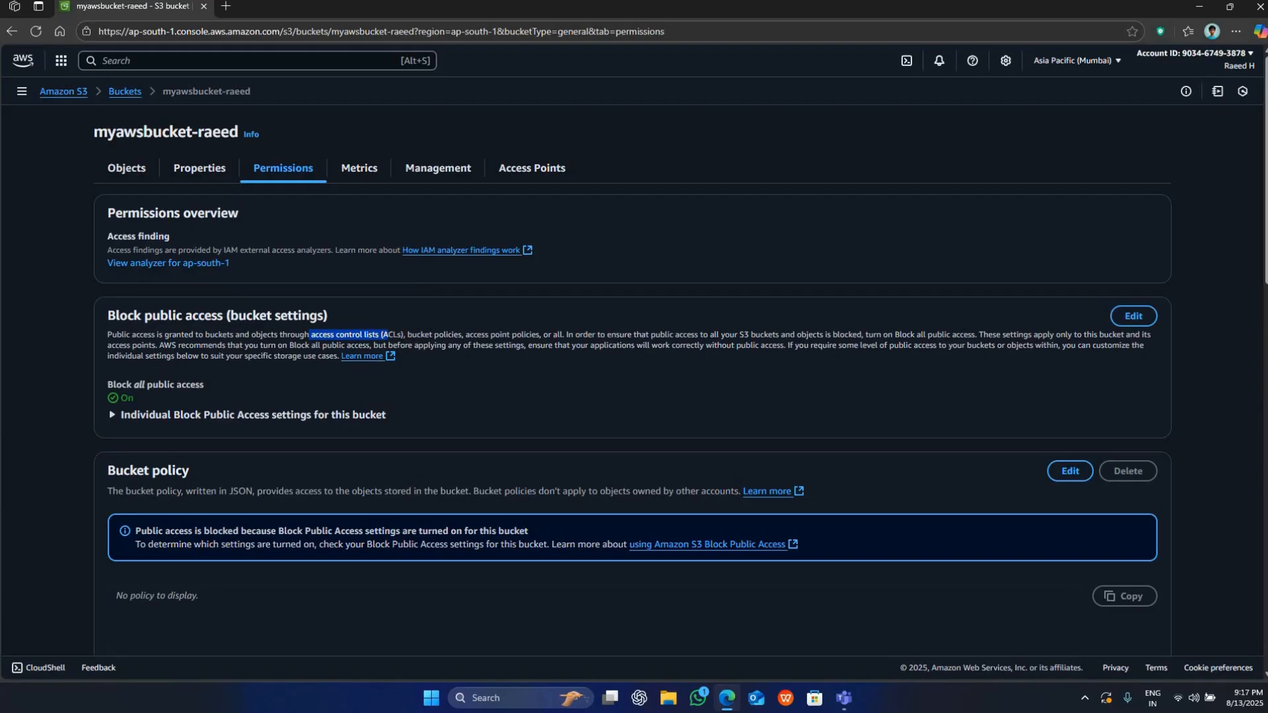
left_click_drag(653, 360, 339, 362)
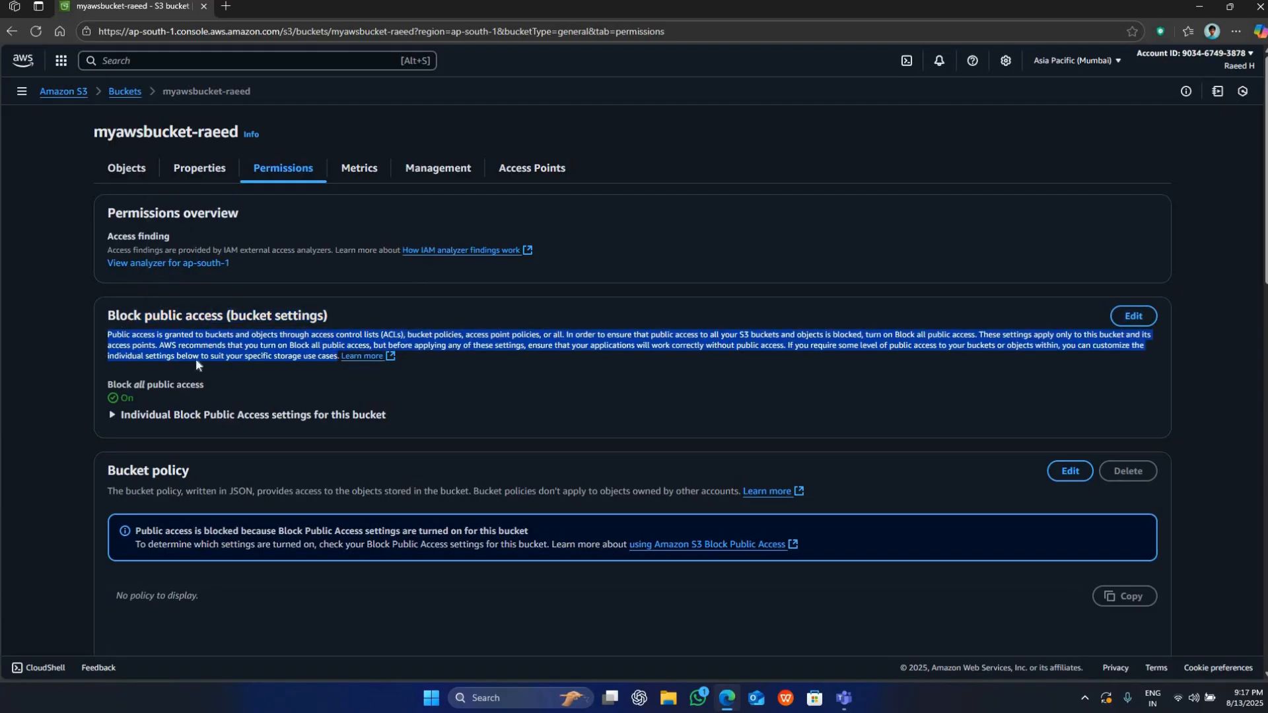
left_click(109, 382)
left_click_drag(107, 383, 216, 381)
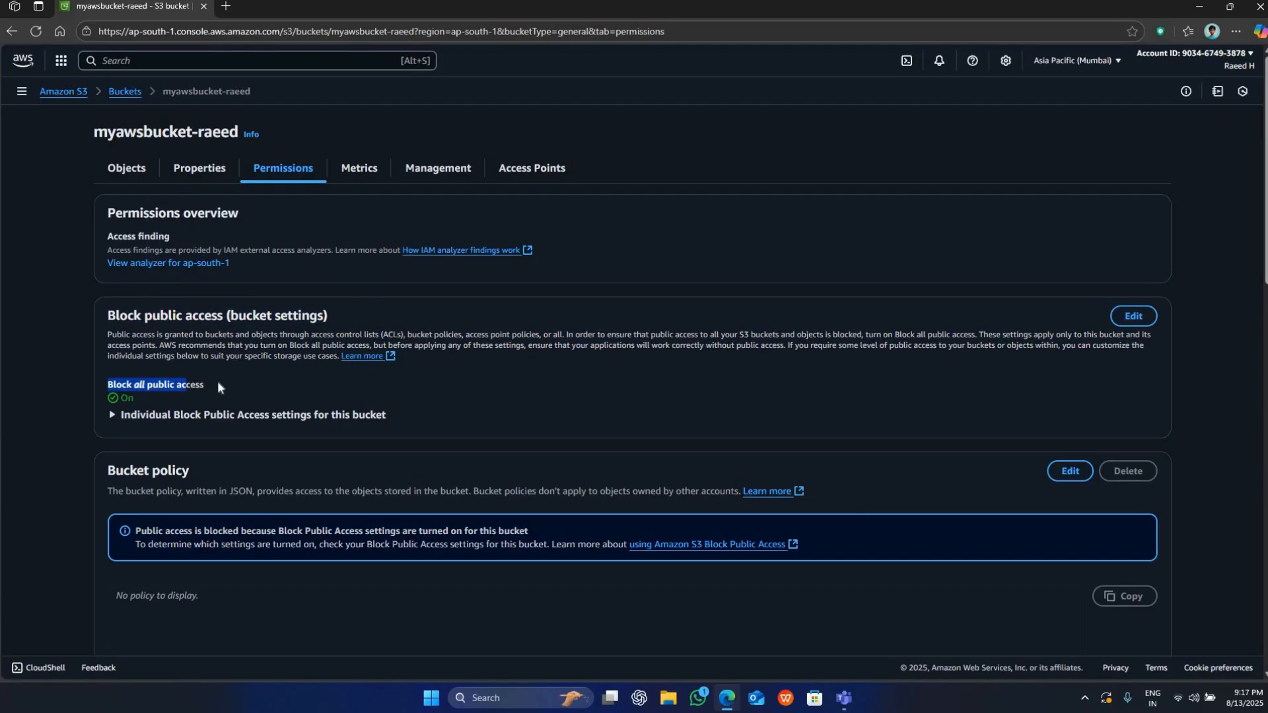
left_click(163, 383)
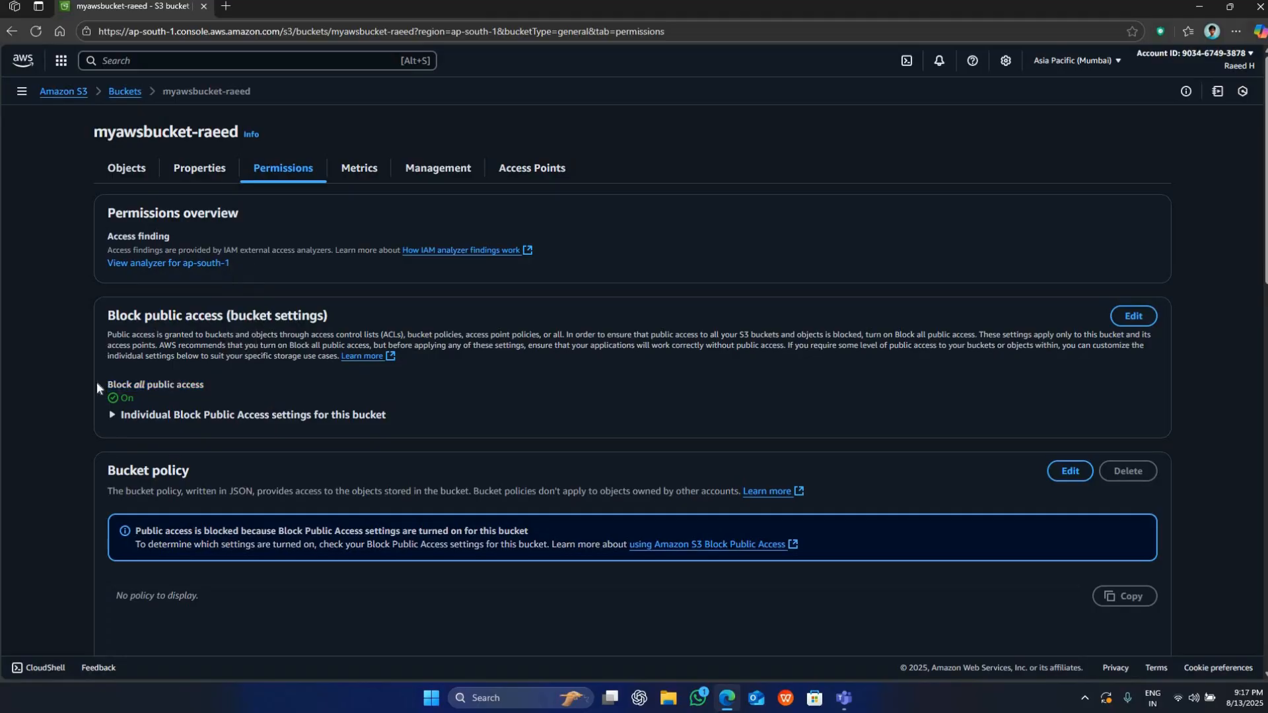
Edit the bucket's Block public access settings, turning off Block all public access and leaving all four individual settings unselected.
left_click(1136, 314)
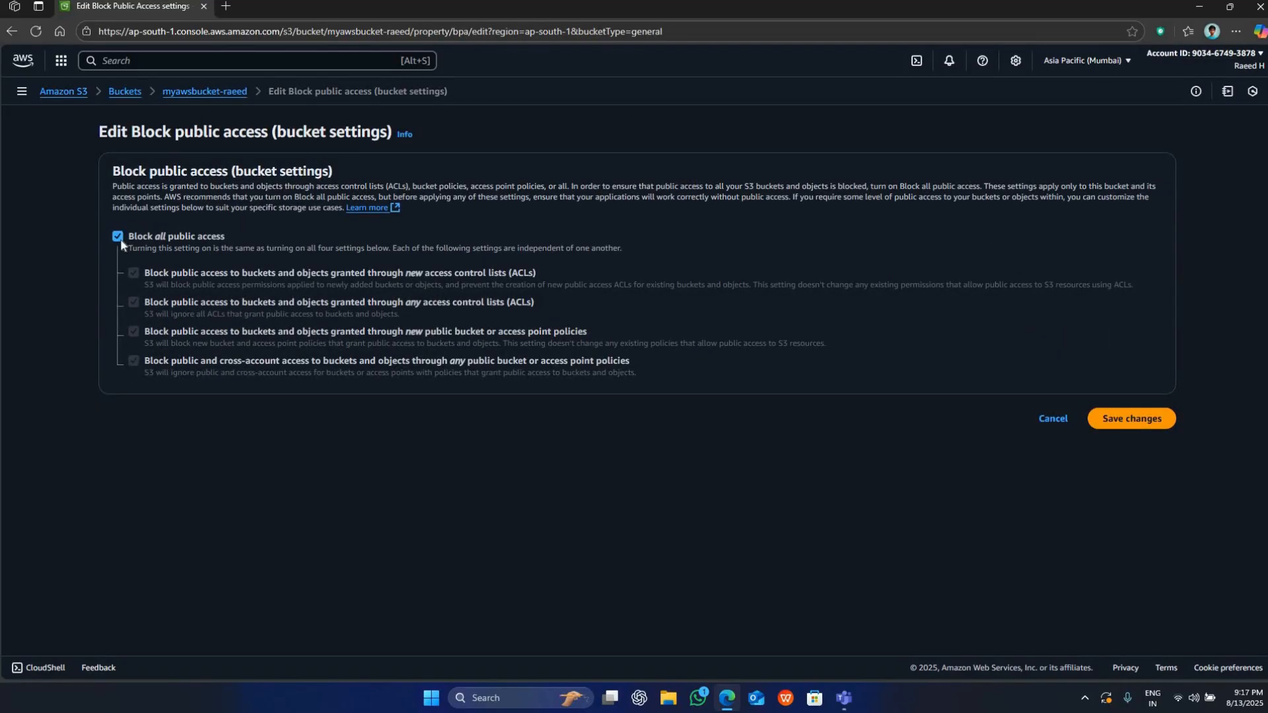
left_click(119, 236)
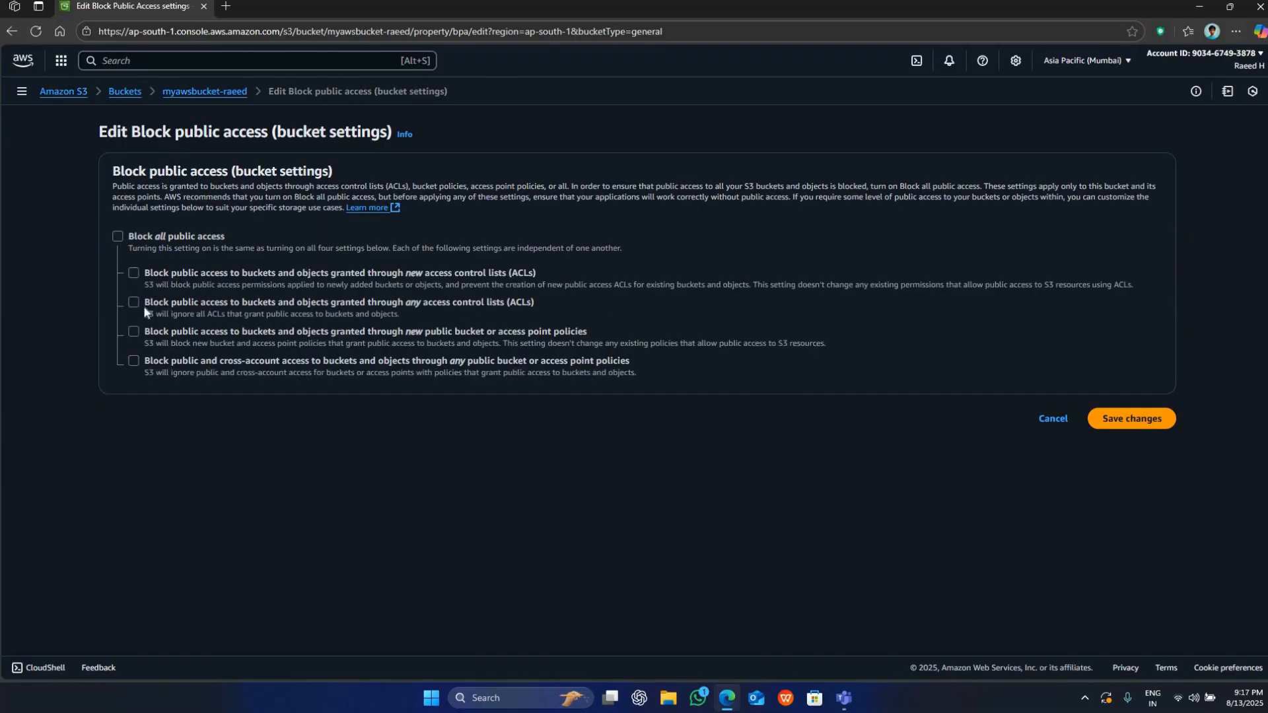
left_click_drag(144, 302, 533, 302)
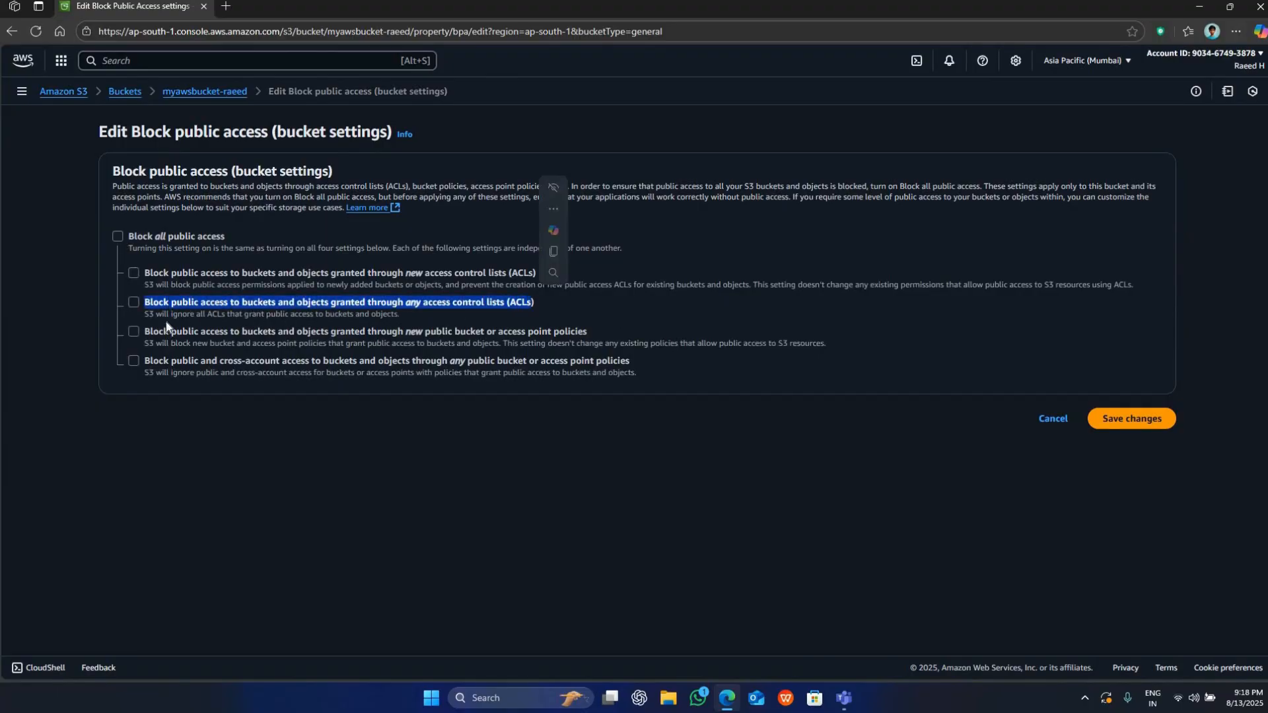
left_click_drag(144, 330, 539, 332)
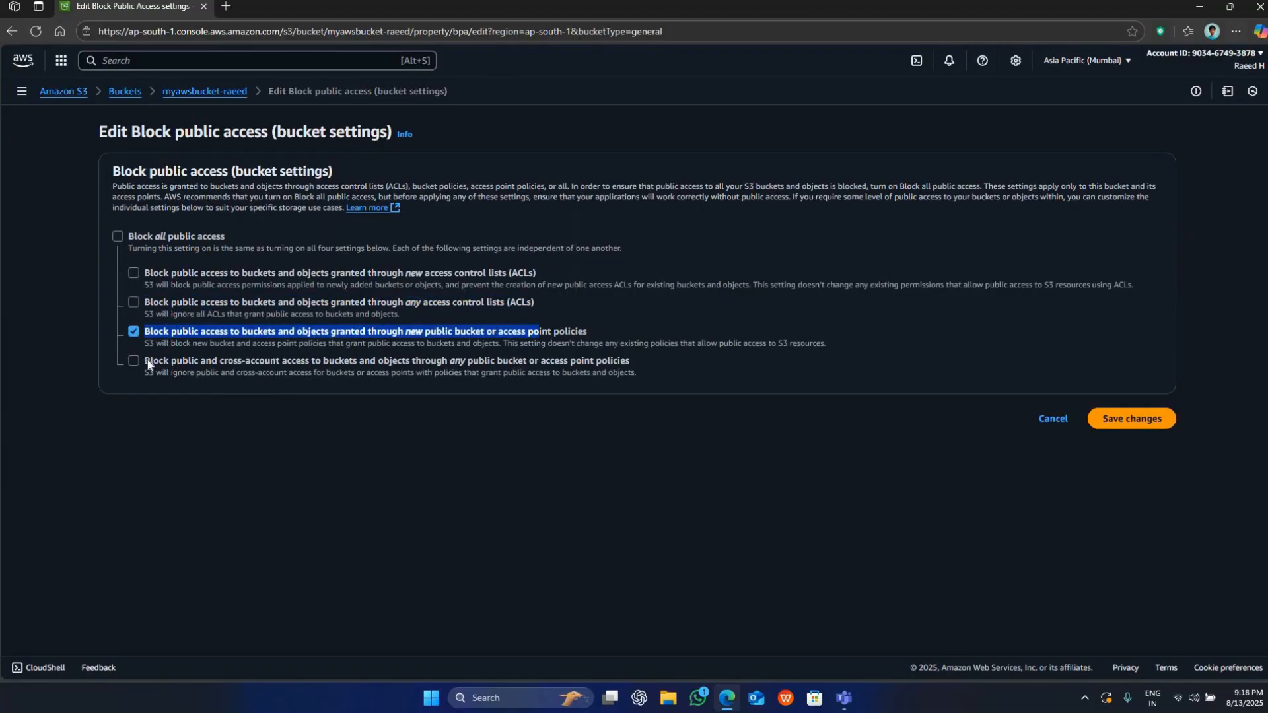
left_click(129, 329)
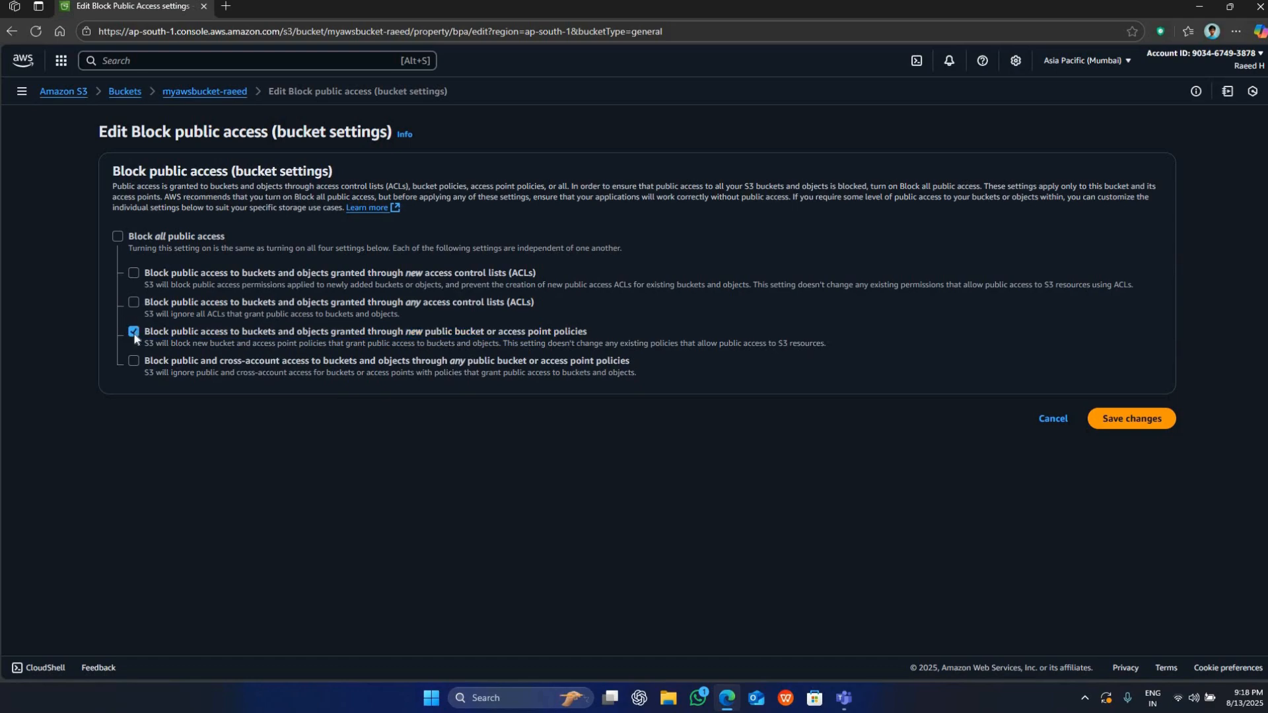
left_click(134, 335)
left_click_drag(139, 269, 514, 272)
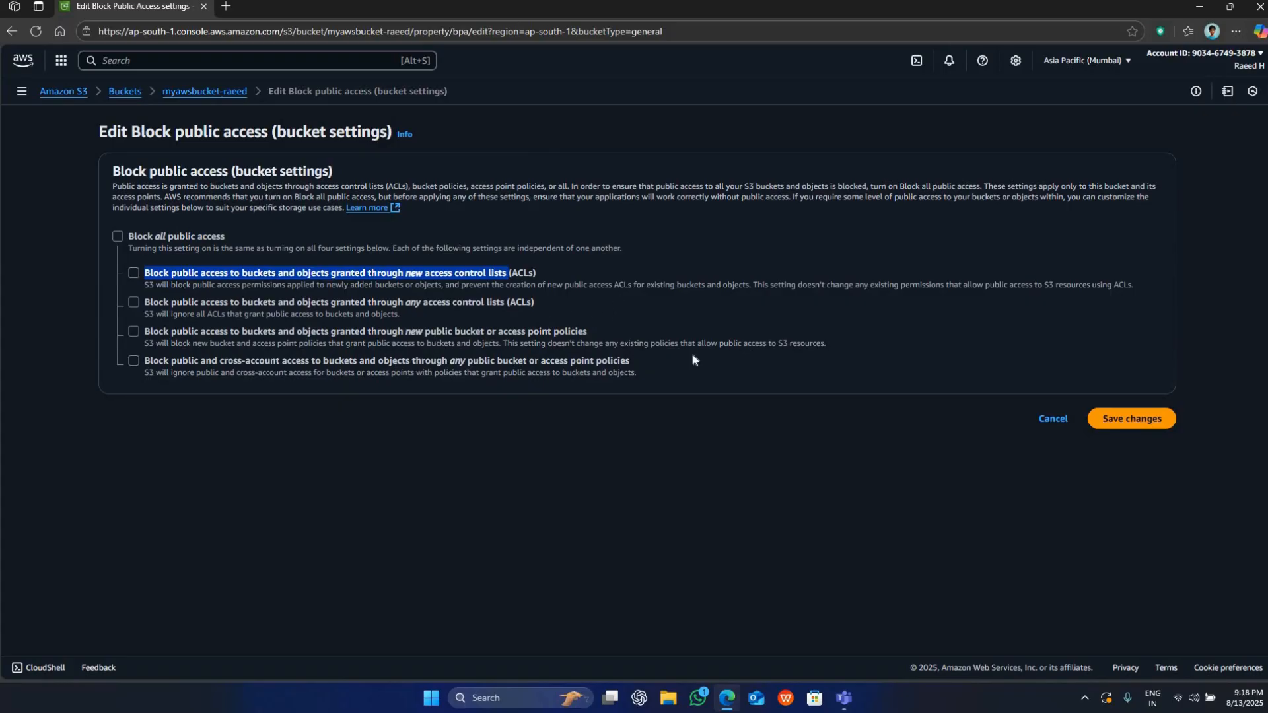
left_click(151, 338)
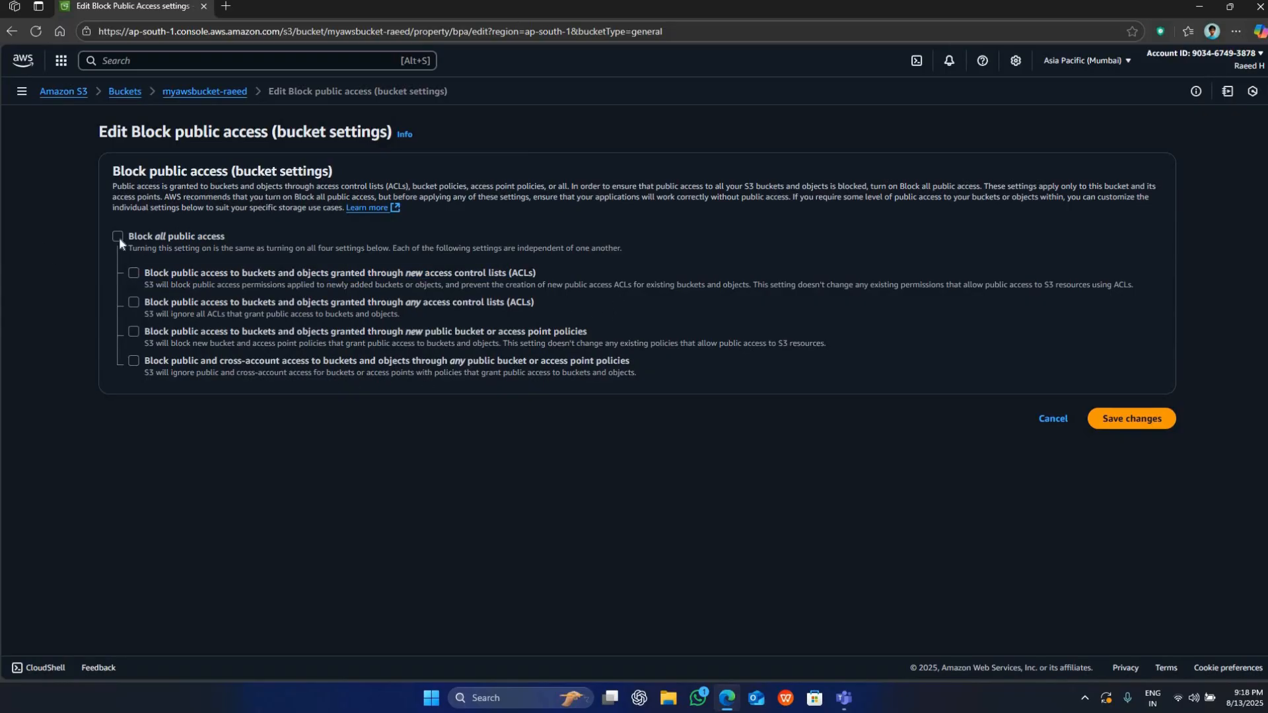
Save the Block public access changes and approve them by entering "confirm".
left_click(1131, 419)
left_click(601, 400)
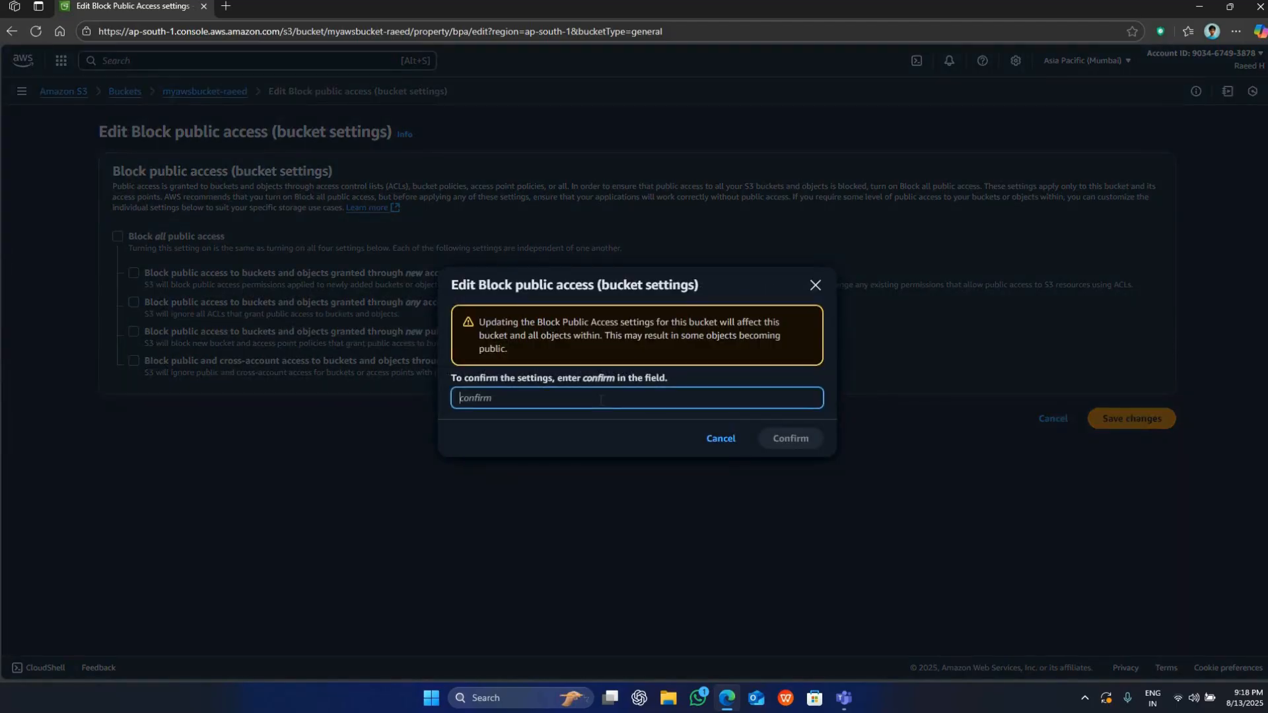
type("confirm")
left_click(779, 438)
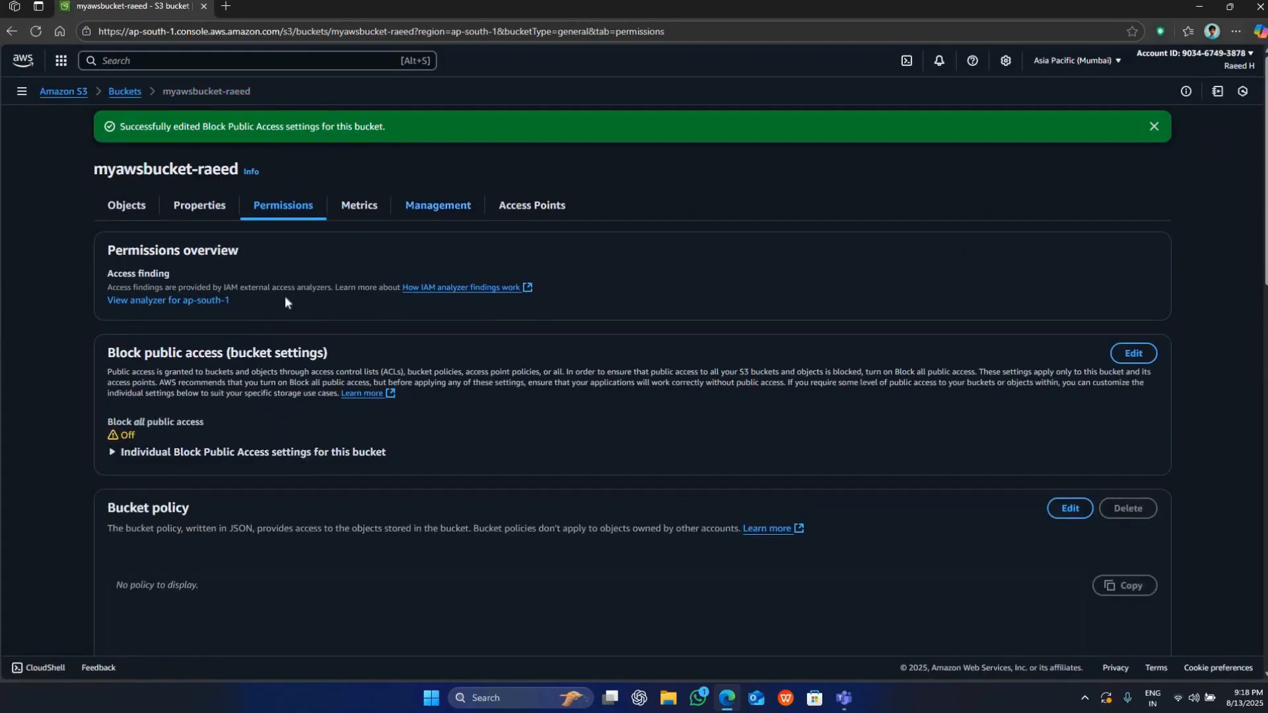
Check the Block all public access status in the bucket's permissions.
scroll(288, 293, "down", 3)
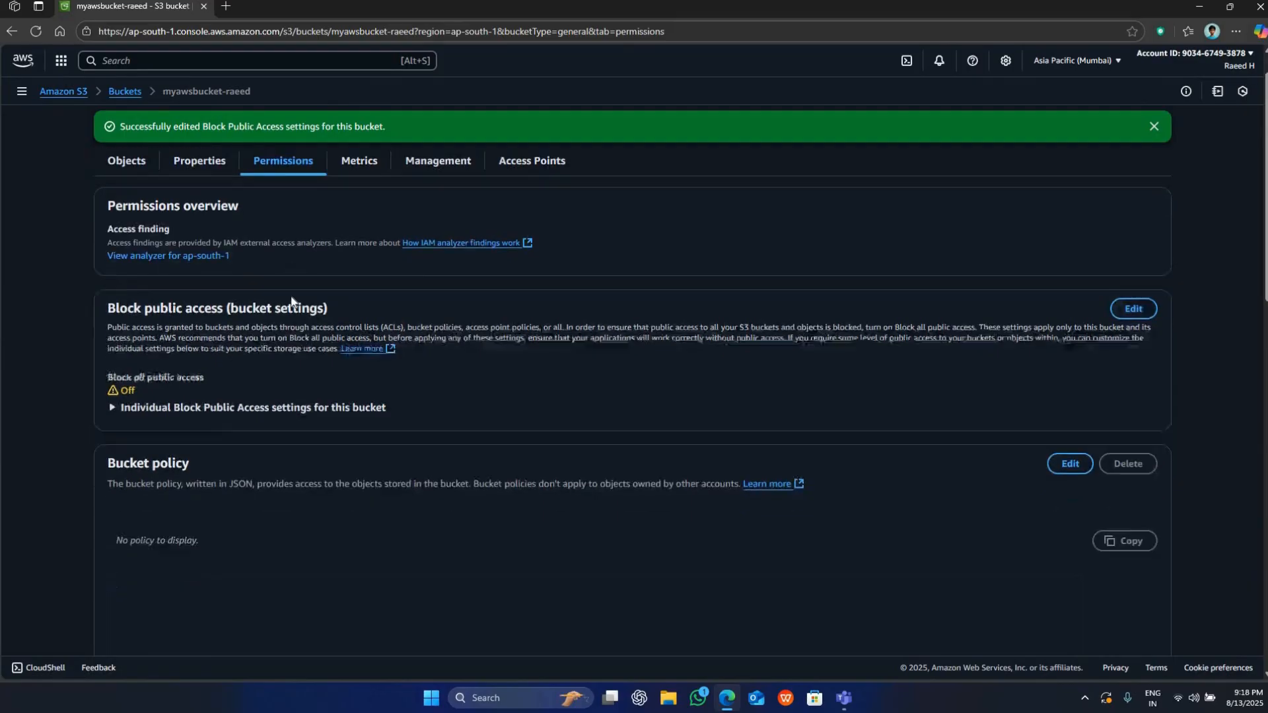
double_click(166, 240)
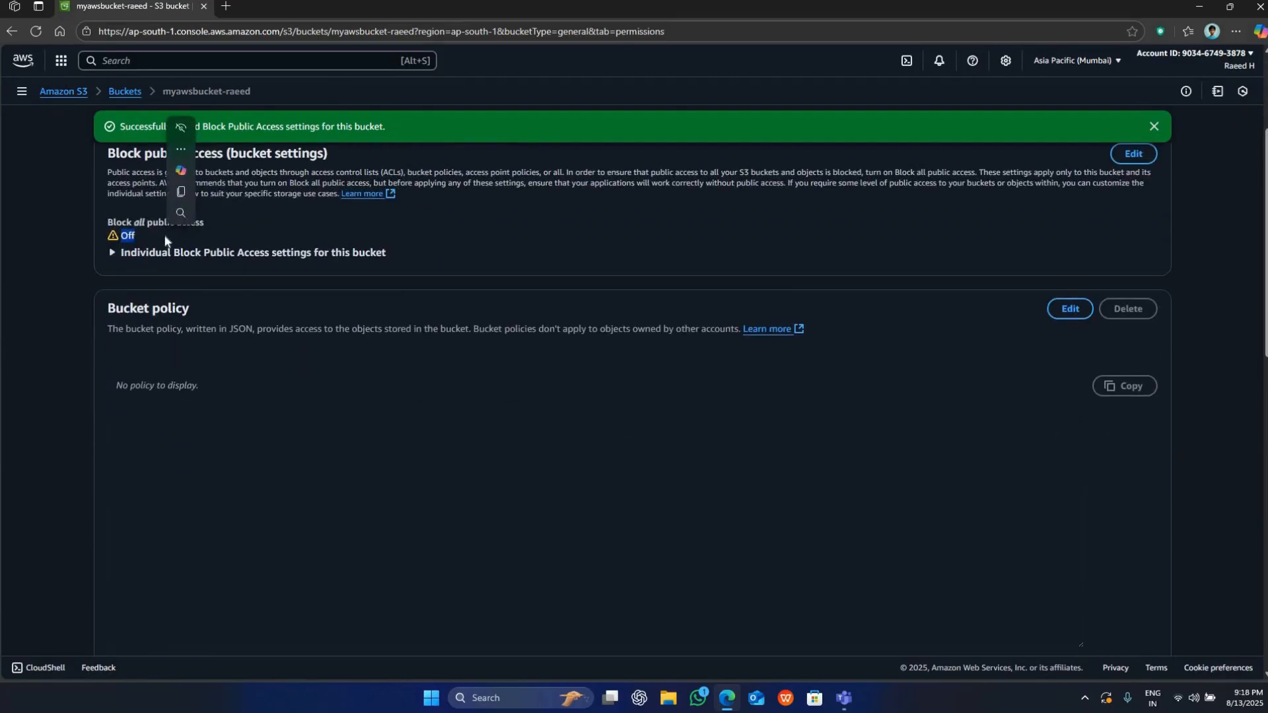
left_click(146, 232)
scroll(204, 94, "up", 3)
left_click(222, 9)
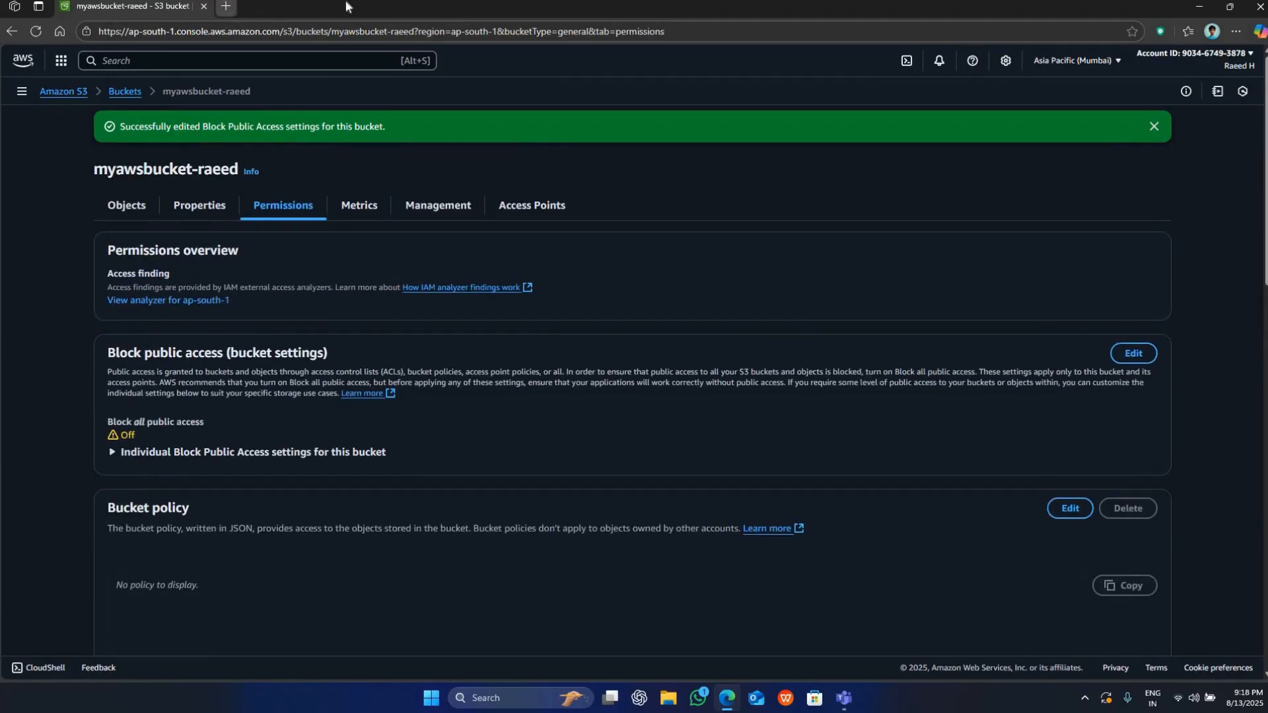
key("ctrl+w")
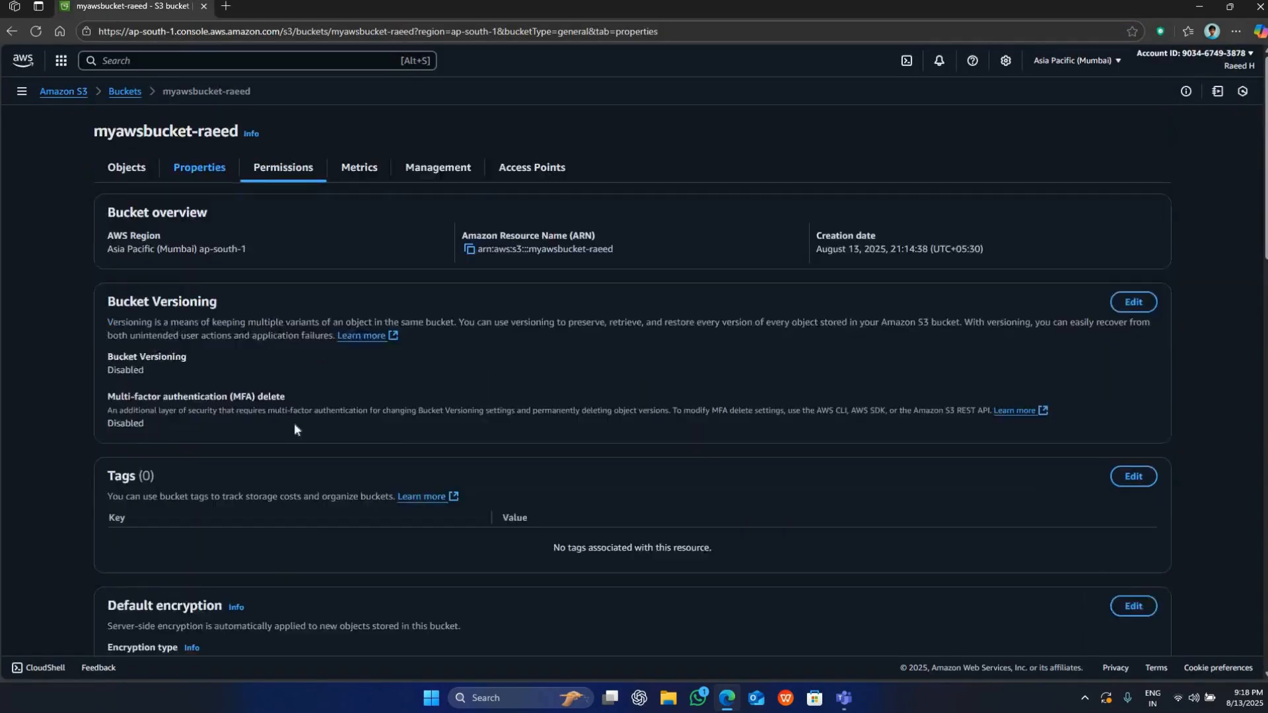
Retest the bucket website endpoint from the bucket's properties, read the response page, and close it.
scroll(295, 424, "down", 20)
left_click(272, 599)
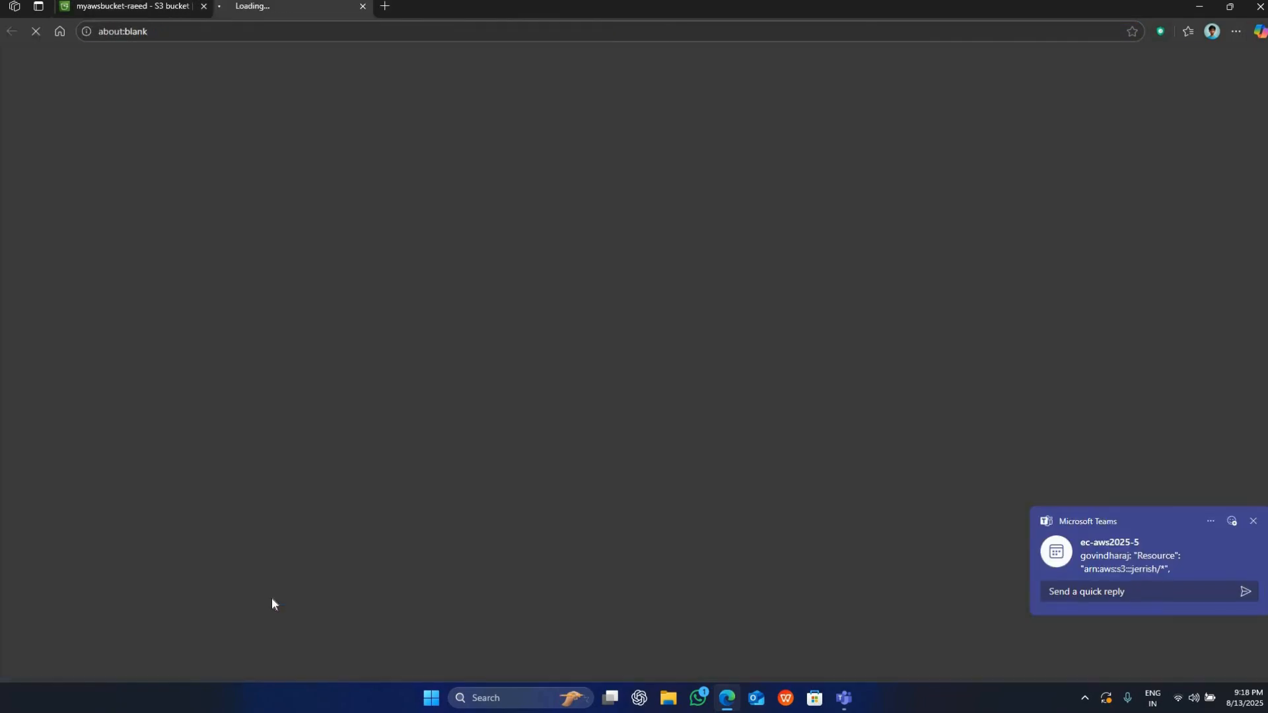
left_click_drag(368, 147, 27, 93)
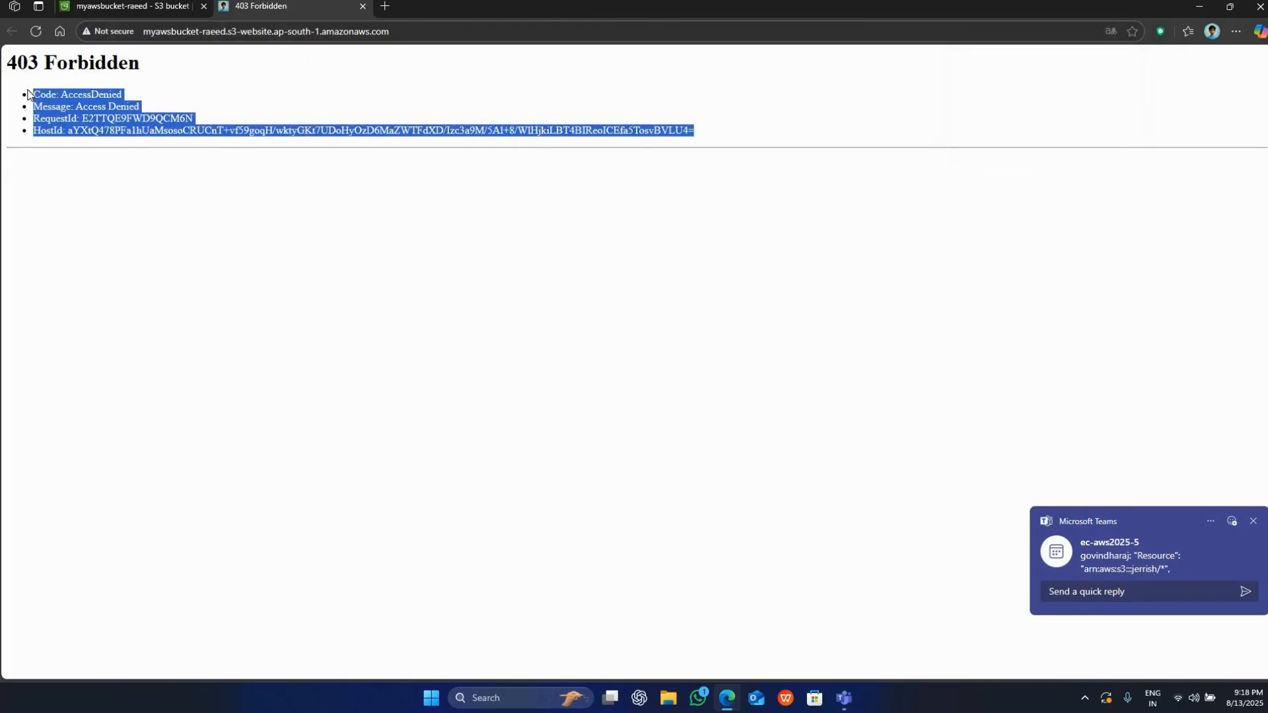
left_click(465, 205)
left_click(364, 9)
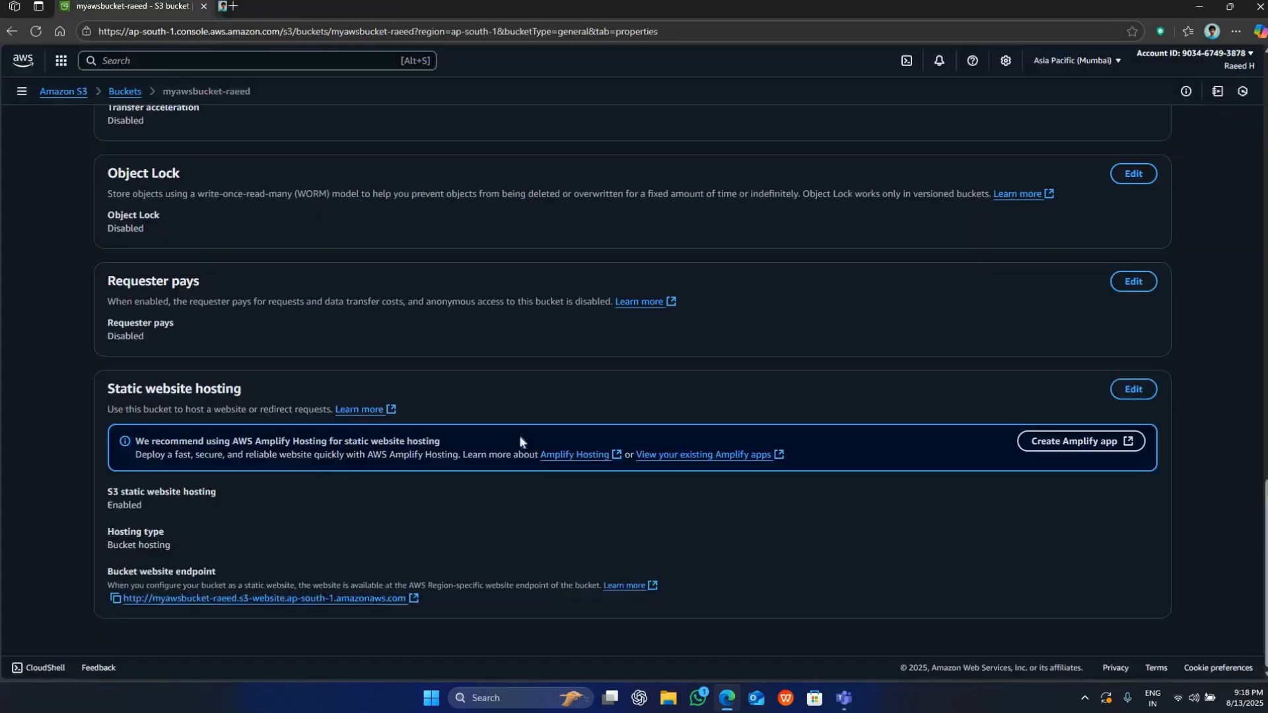
Return to the bucket's permissions and read the descriptions of Block public access and Bucket policy.
scroll(544, 448, "up", 10)
scroll(483, 407, "up", 8)
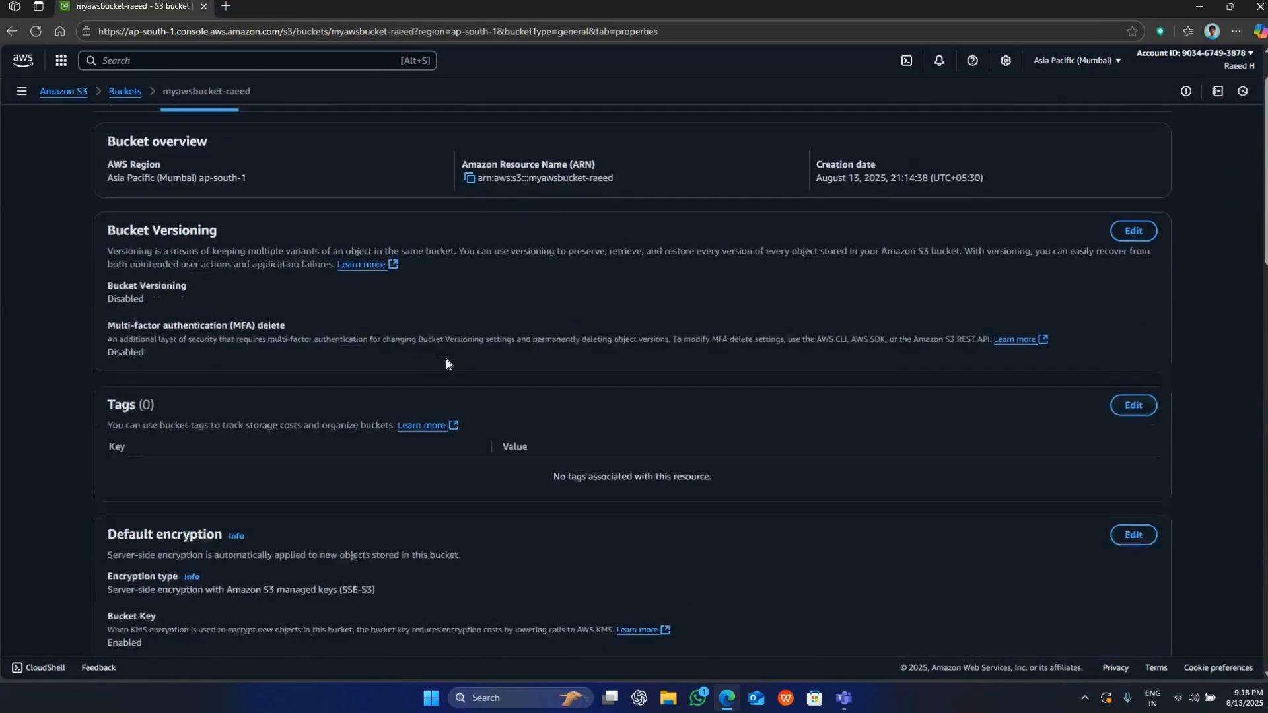
left_click(281, 173)
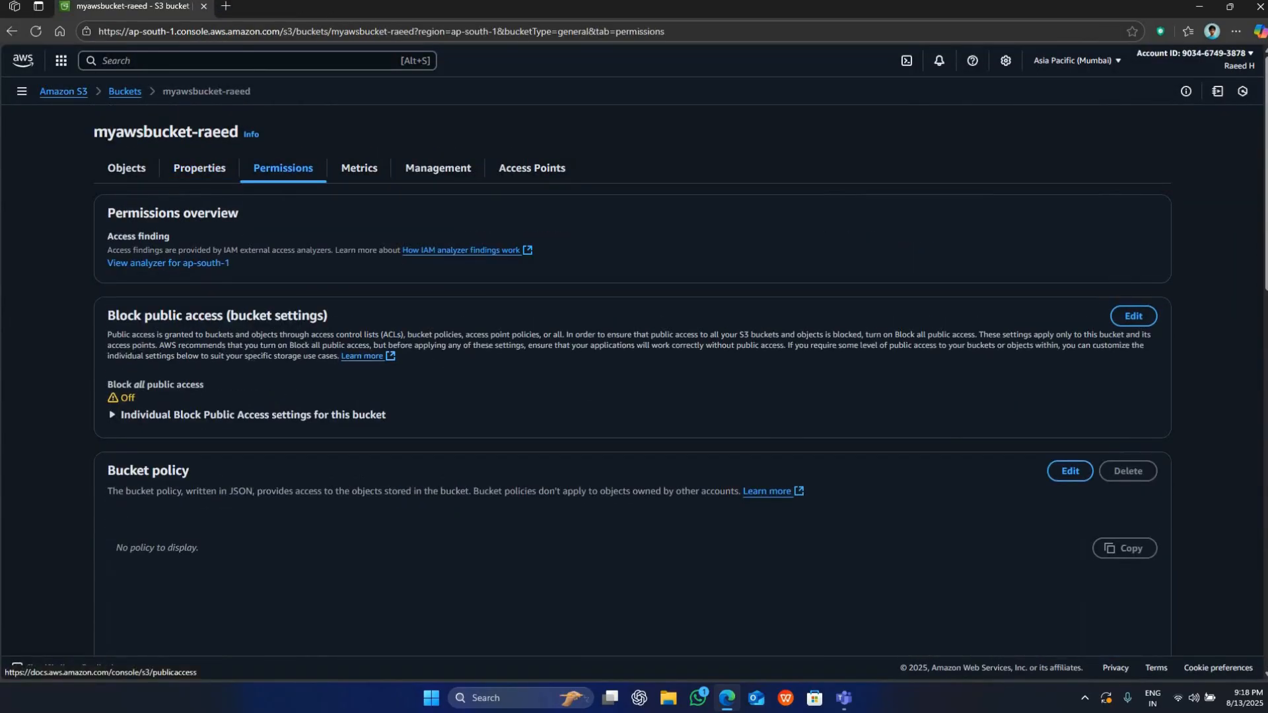
scroll(363, 357, "down", 4)
scroll(107, 199, "up", 2)
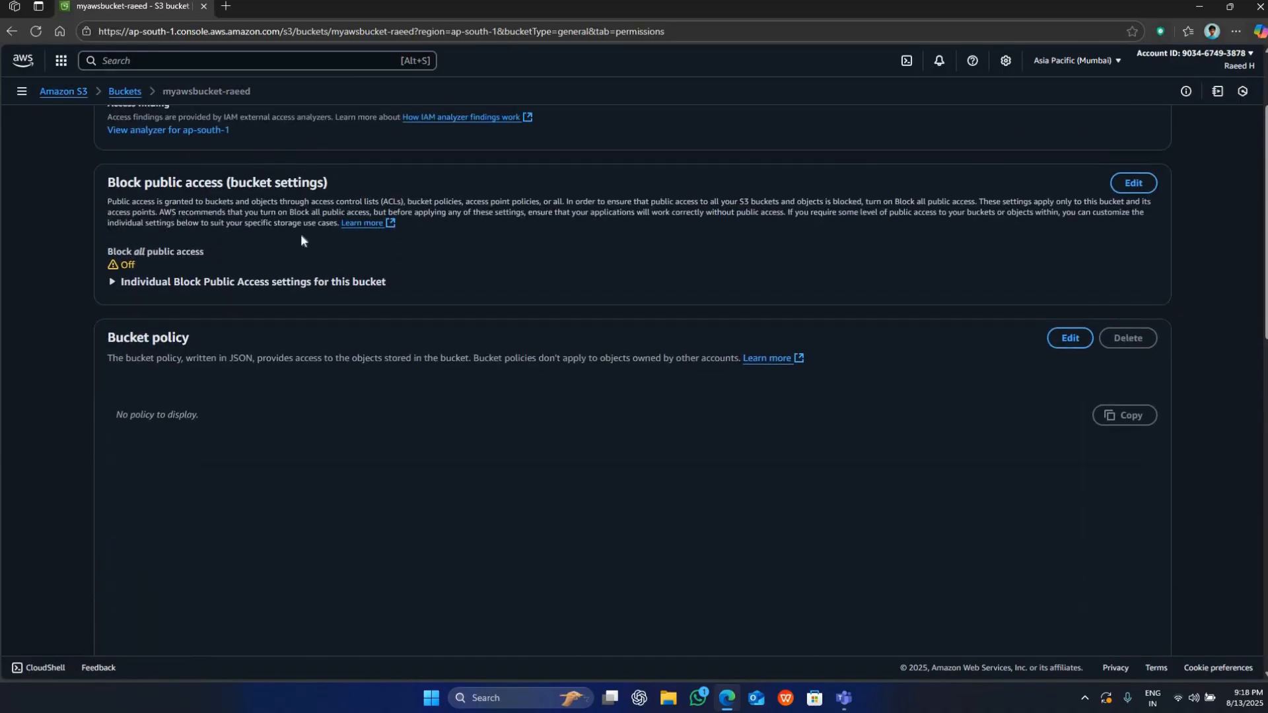
left_click_drag(108, 202, 389, 223)
left_click(258, 376)
left_click_drag(110, 362, 295, 363)
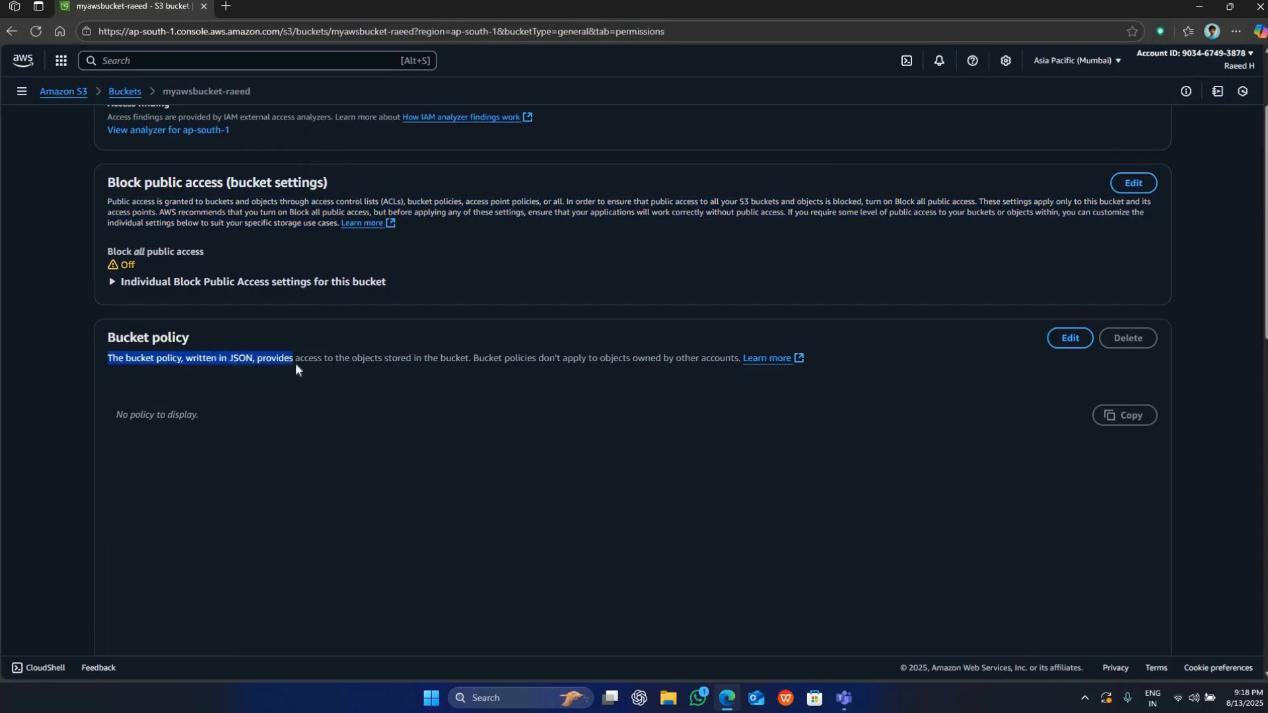
left_click(297, 363)
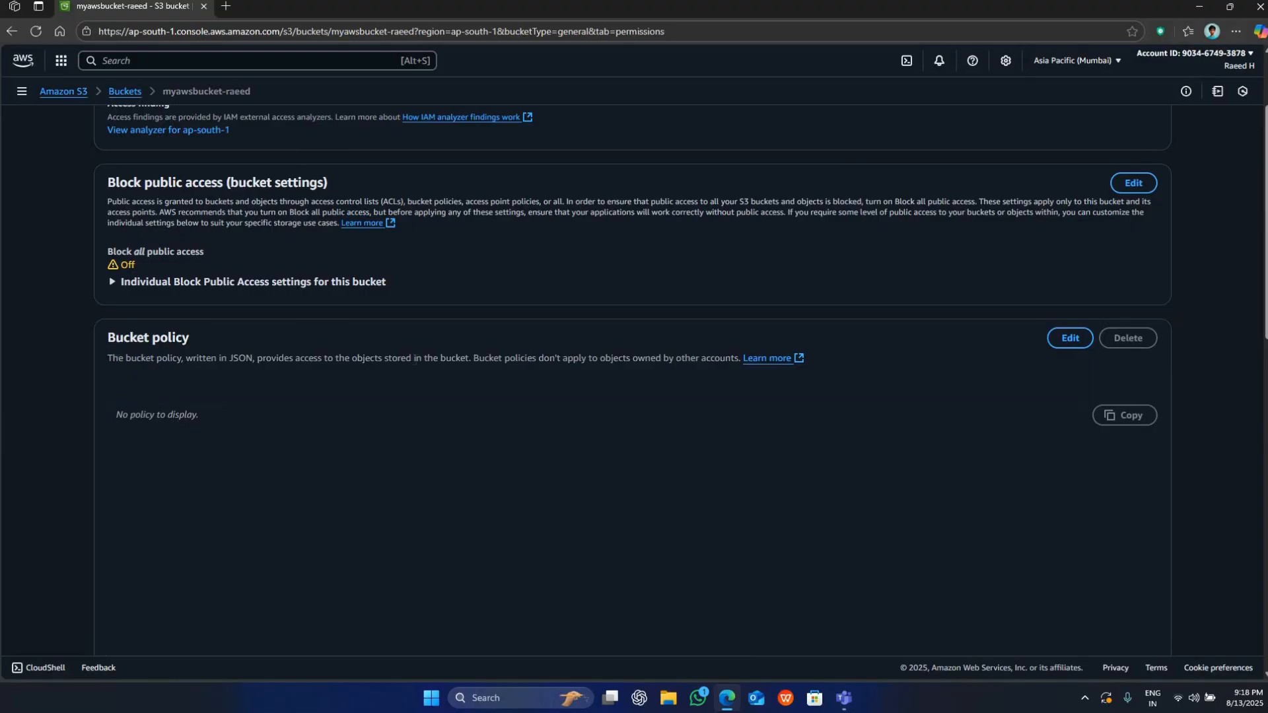
Review the Bucket policy section, including its description and current policy, together with the Block all public access status.
left_click_drag(107, 358, 415, 359)
left_click(414, 359)
left_click(141, 425)
left_click_drag(109, 338, 229, 338)
left_click(195, 299)
mouse_move(135, 265)
left_mouse_down()
mouse_move(110, 251)
mouse_move(154, 269)
left_mouse_up()
left_click(124, 275)
left_click(105, 256)
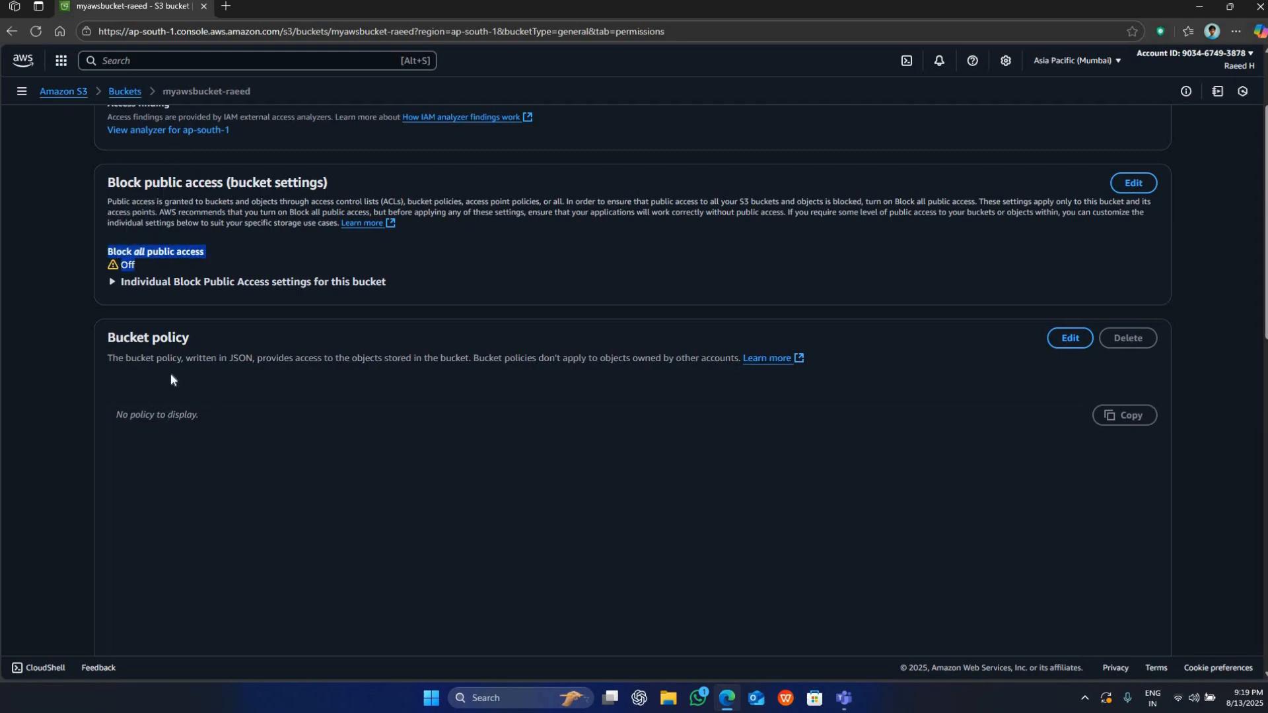
left_click(122, 426)
triple_click(300, 377)
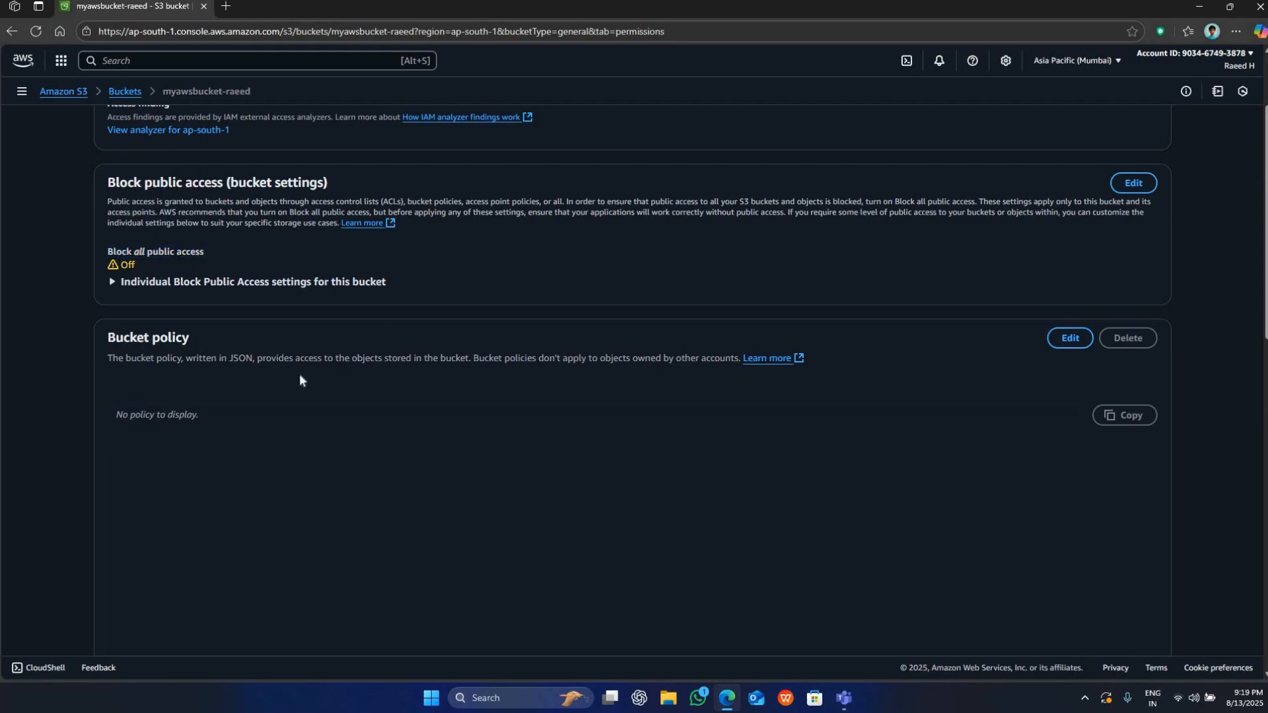
left_click(300, 379)
Open the bucket policy for editing, then switch to Notepad with the Bucket_Policy_for_Full_Access text file and maximize it.
left_click(1070, 337)
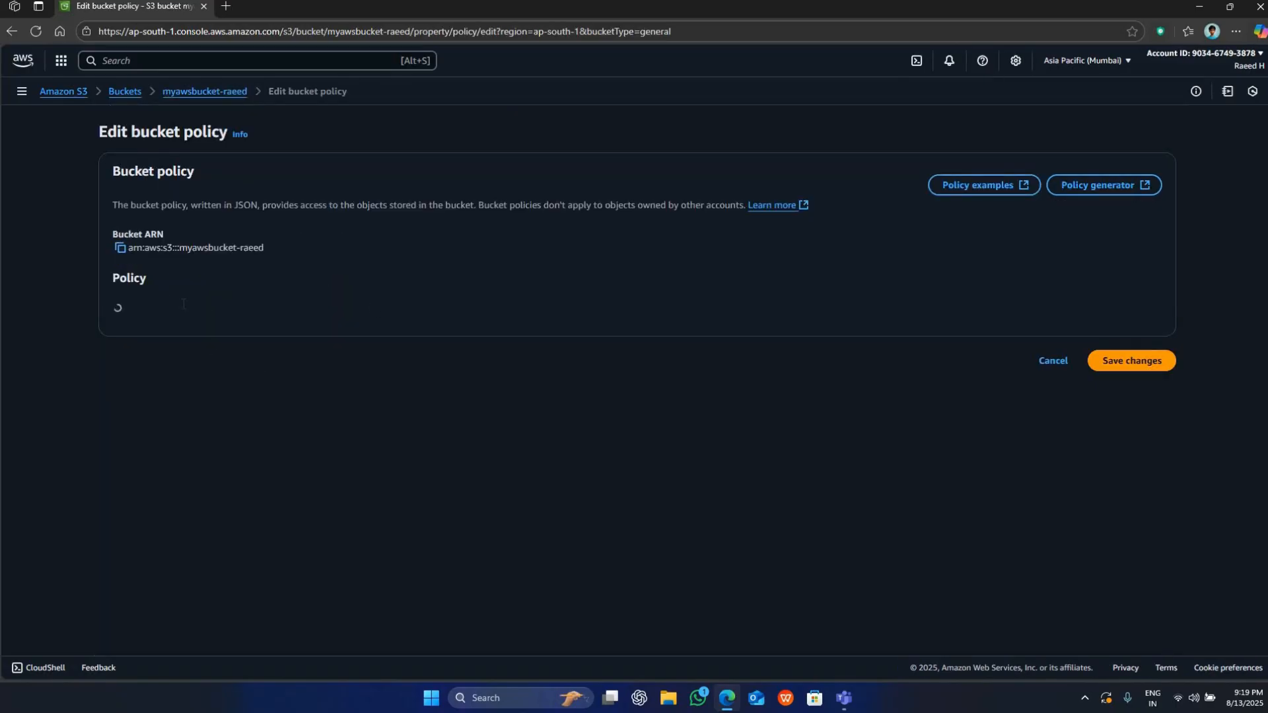
key("super")
type("note")
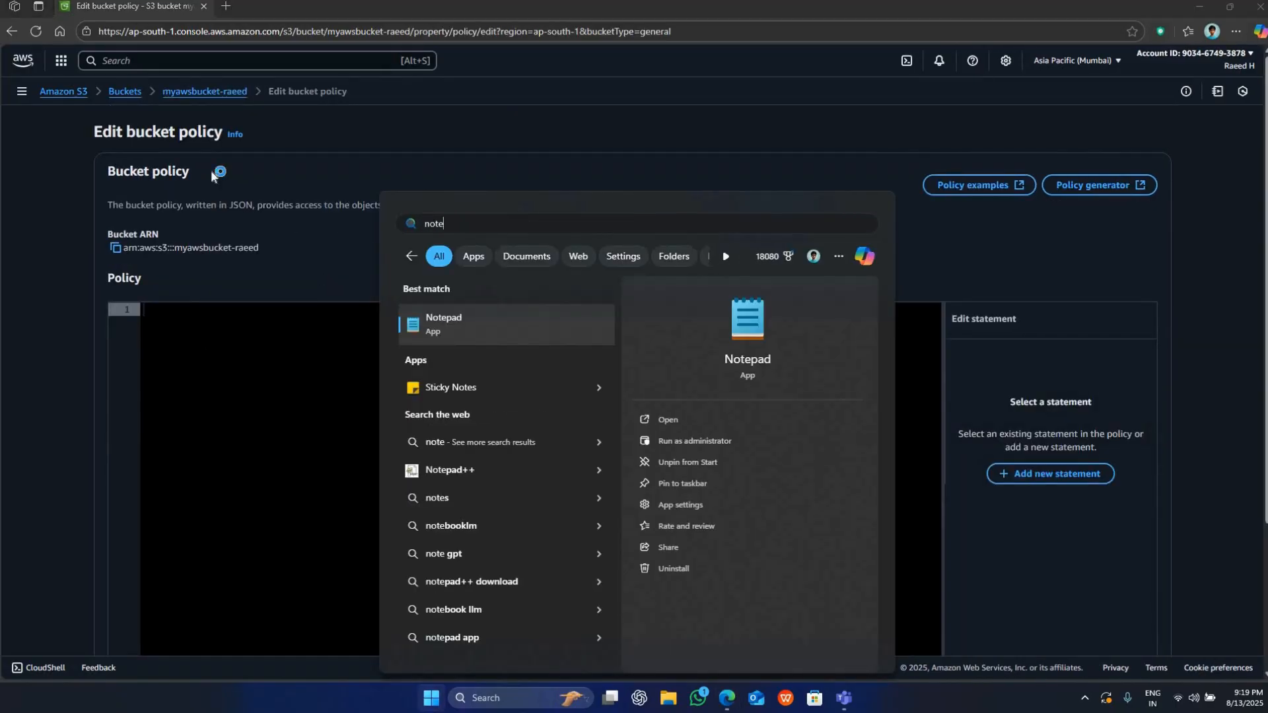
left_click(436, 323)
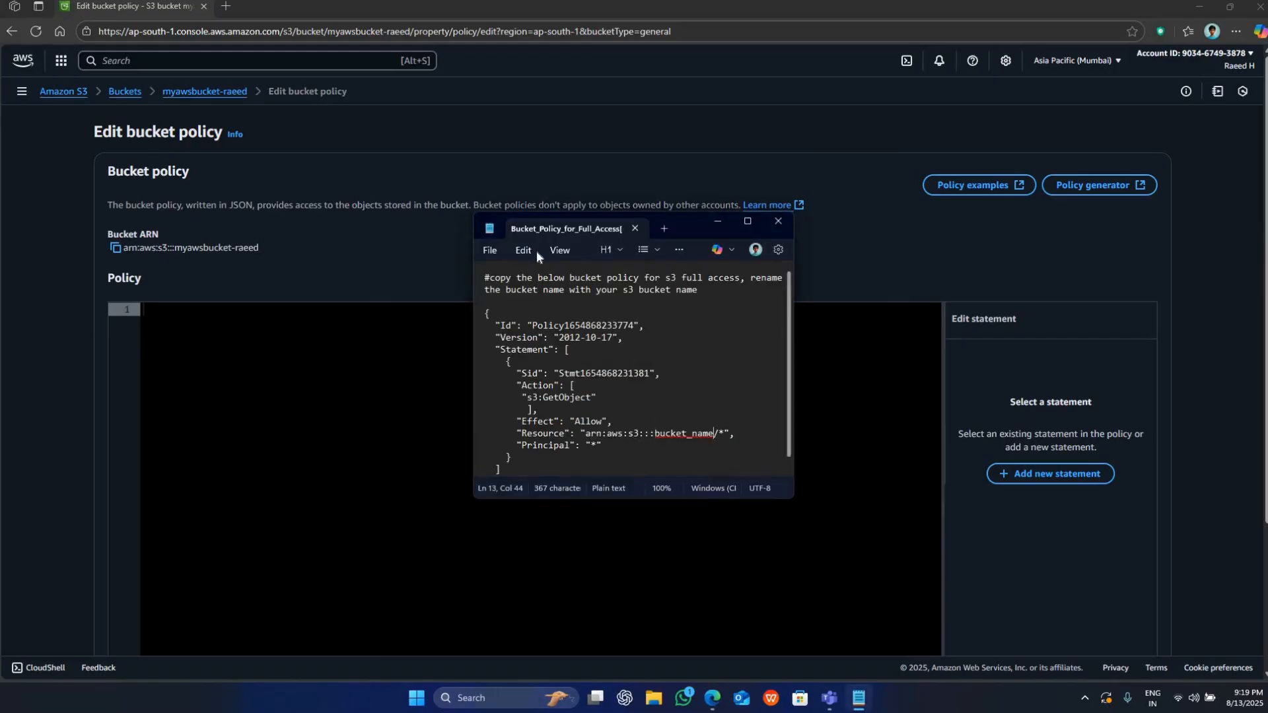
left_click(747, 221)
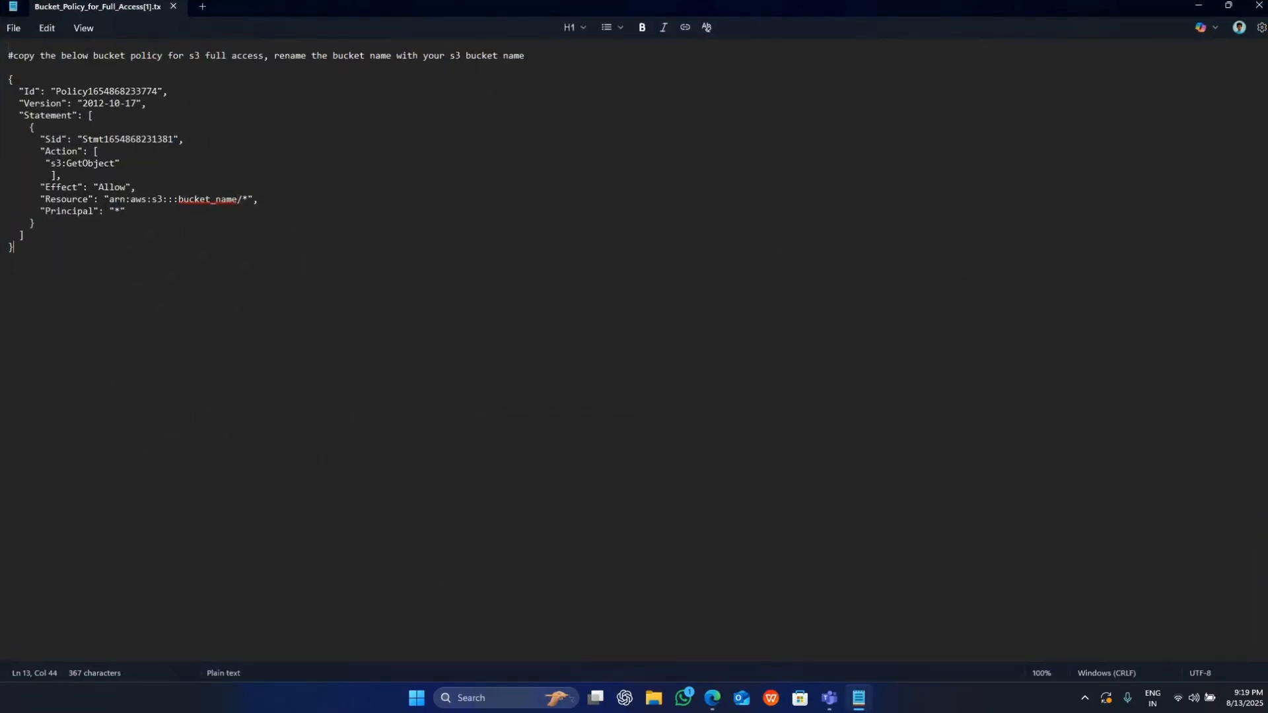
Read through the policy's Id, Version, Statement, Sid, Action, Effect, Resource and Principal entries.
key("ctrl+a")
left_click(34, 187)
left_click_drag(19, 91, 168, 91)
left_click_drag(19, 103, 140, 103)
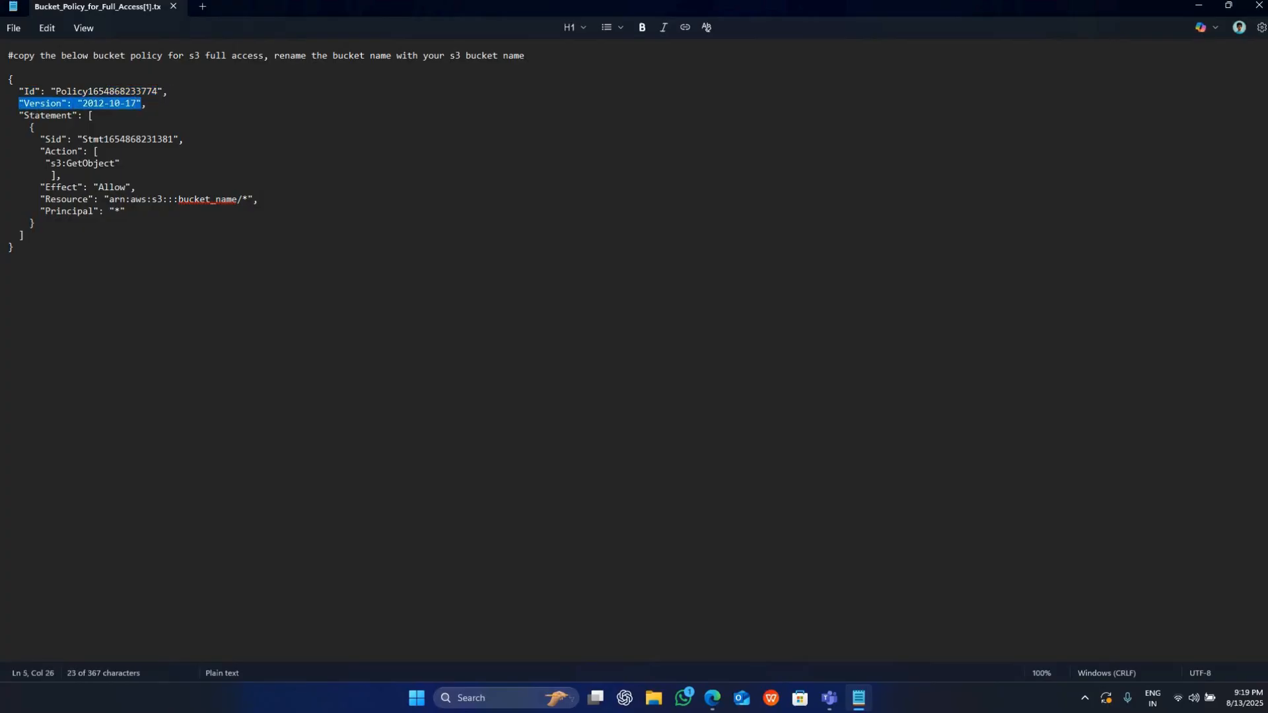
left_click_drag(24, 115, 157, 139)
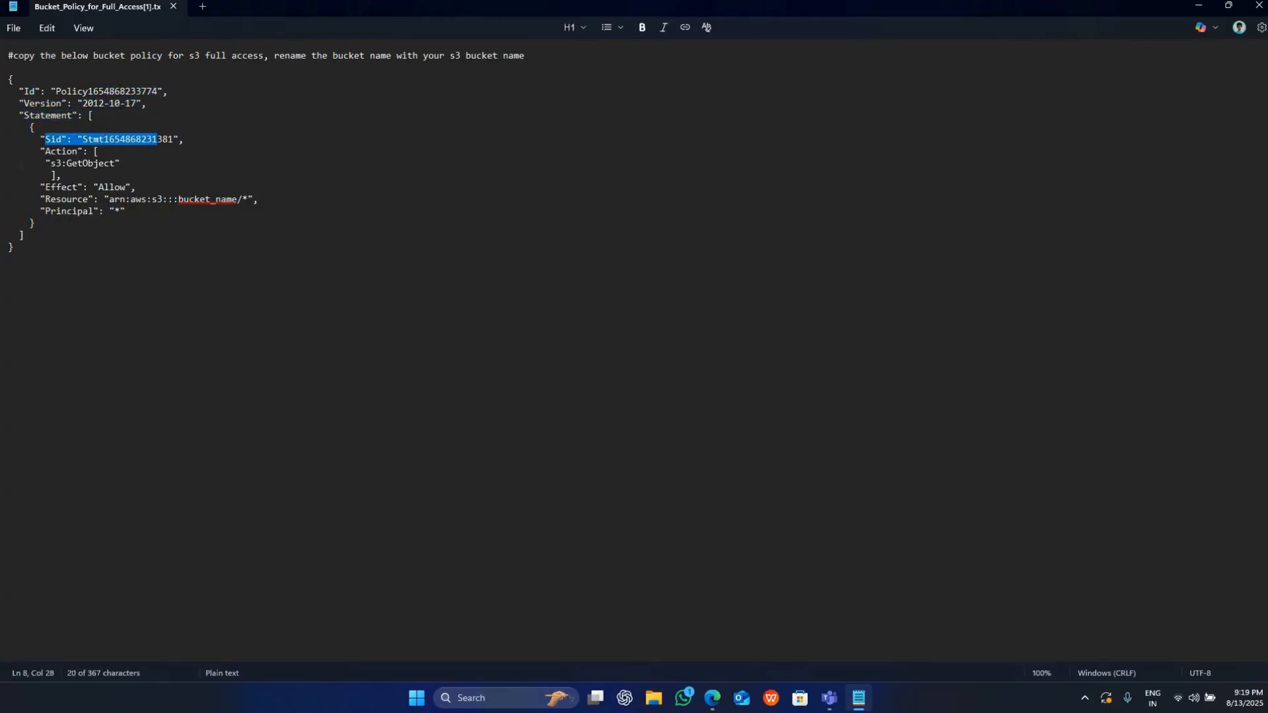
left_click_drag(40, 151, 7, 175)
mouse_move(127, 203)
left_mouse_down()
mouse_move(41, 188)
mouse_move(126, 189)
left_mouse_up()
left_click(66, 187)
left_click(66, 187)
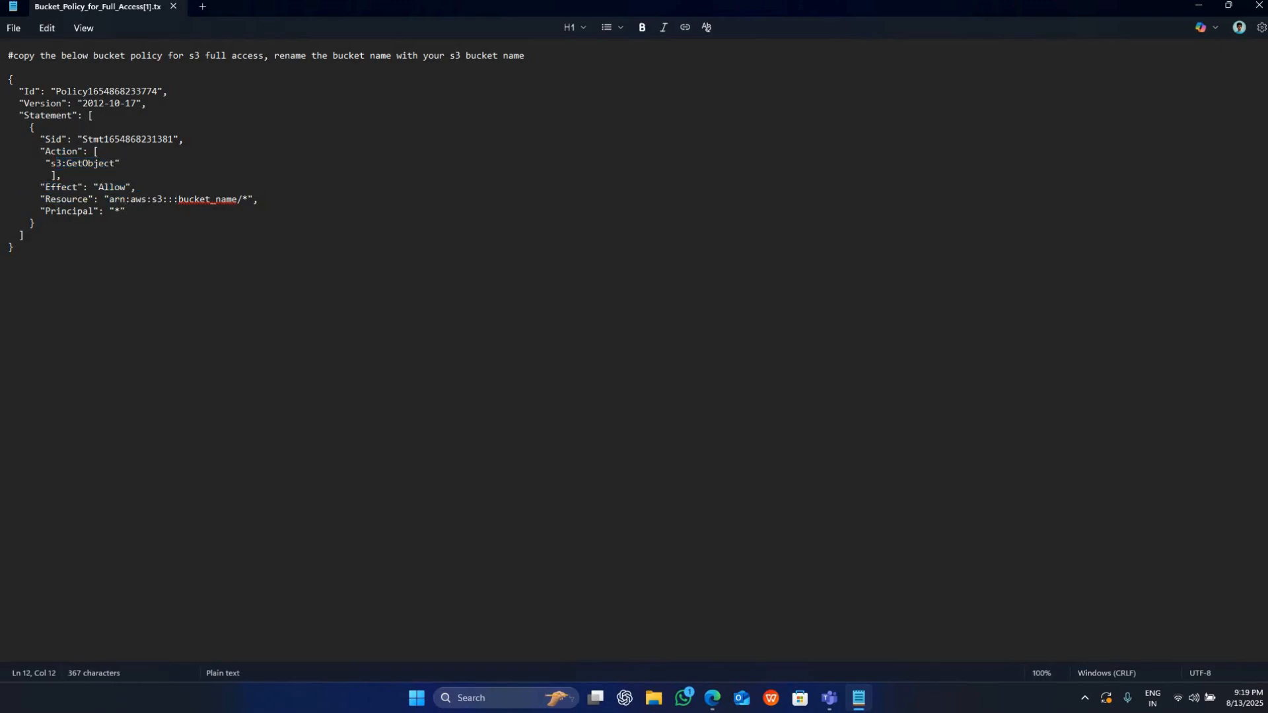
left_click_drag(34, 199, 243, 199)
left_click(175, 198)
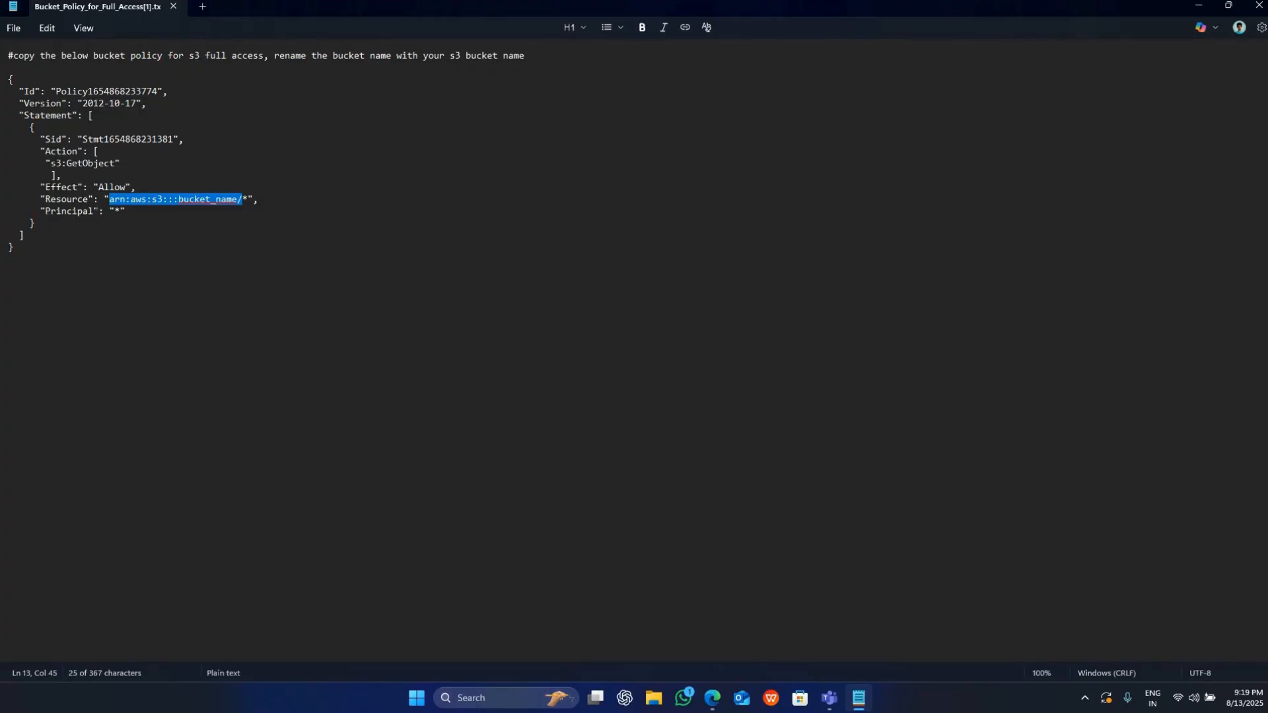
left_click_drag(45, 210, 237, 198)
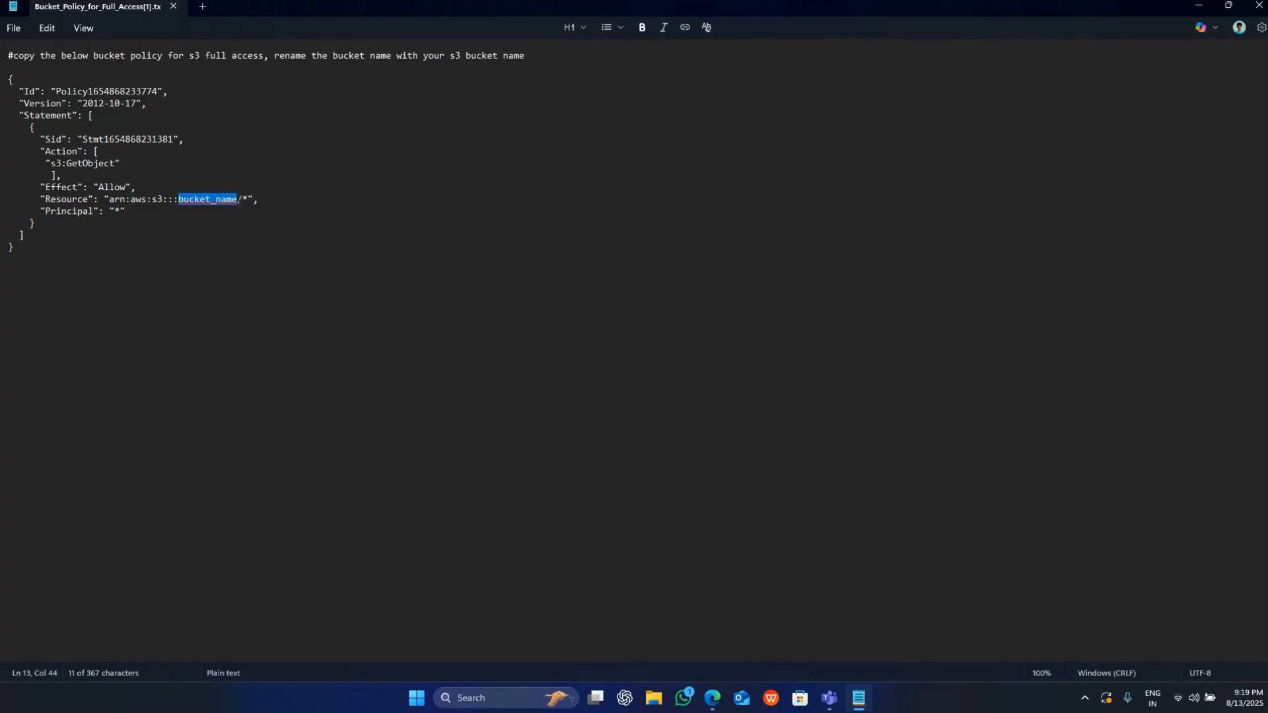
Replace the bucket_name placeholder in the policy's Resource ARN with the name of the website bucket, keeping the trailing /*.
triple_click(196, 199)
double_click(194, 198)
left_click(189, 199)
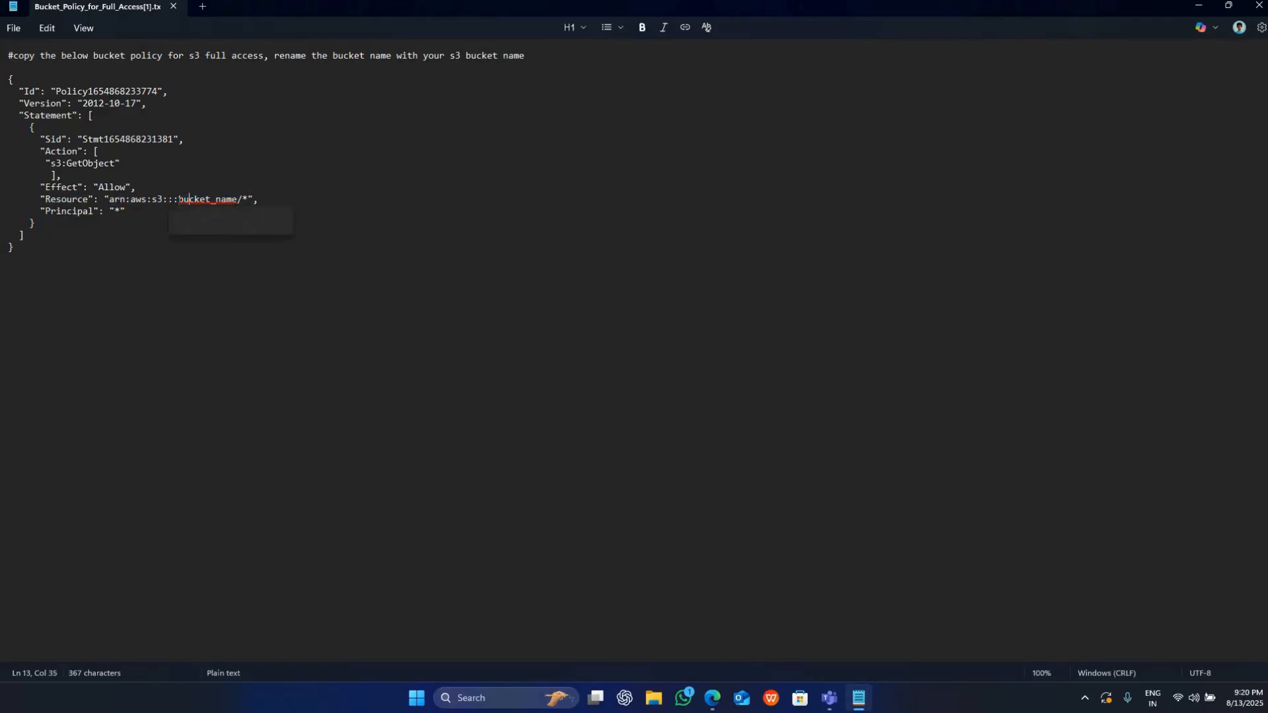
left_click_drag(179, 199, 206, 200)
key("shift+Right")
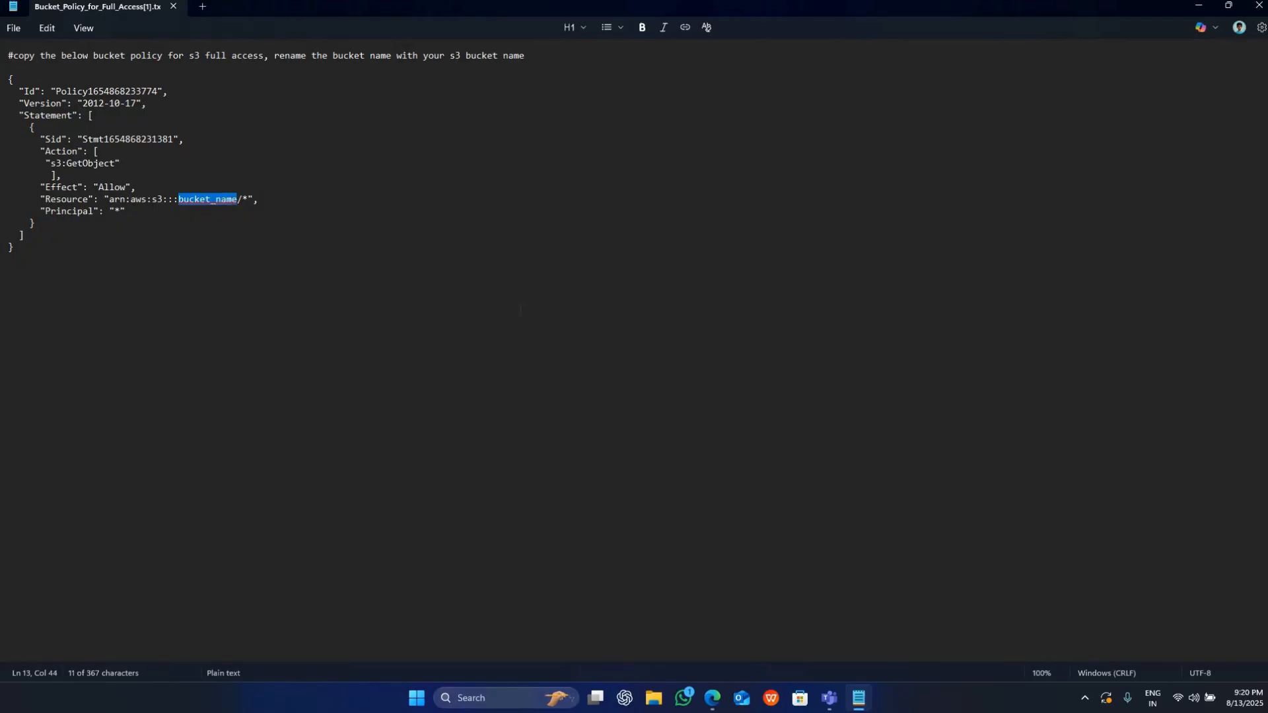
type("myaws")
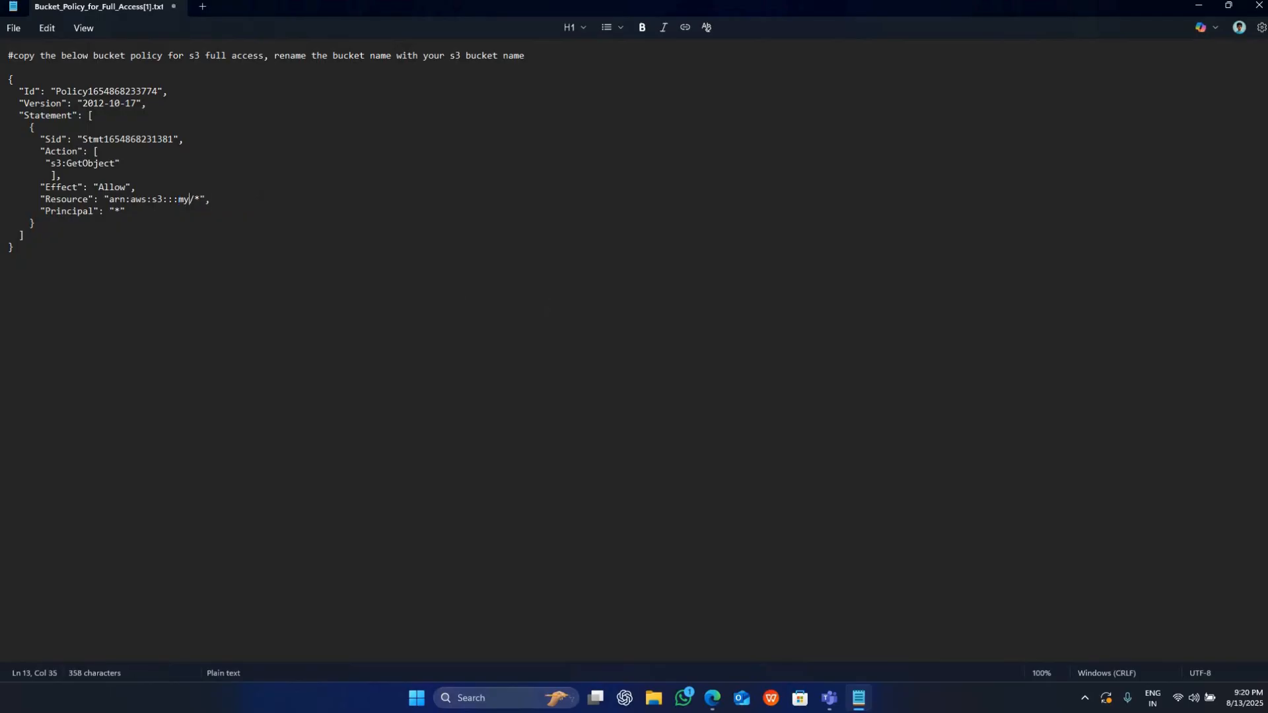
type("bucket-raeed")
Copy the complete policy JSON from Notepad and paste it into the bucket policy editor in the S3 console.
left_click_drag(14, 247, 9, 81)
key("ctrl+c")
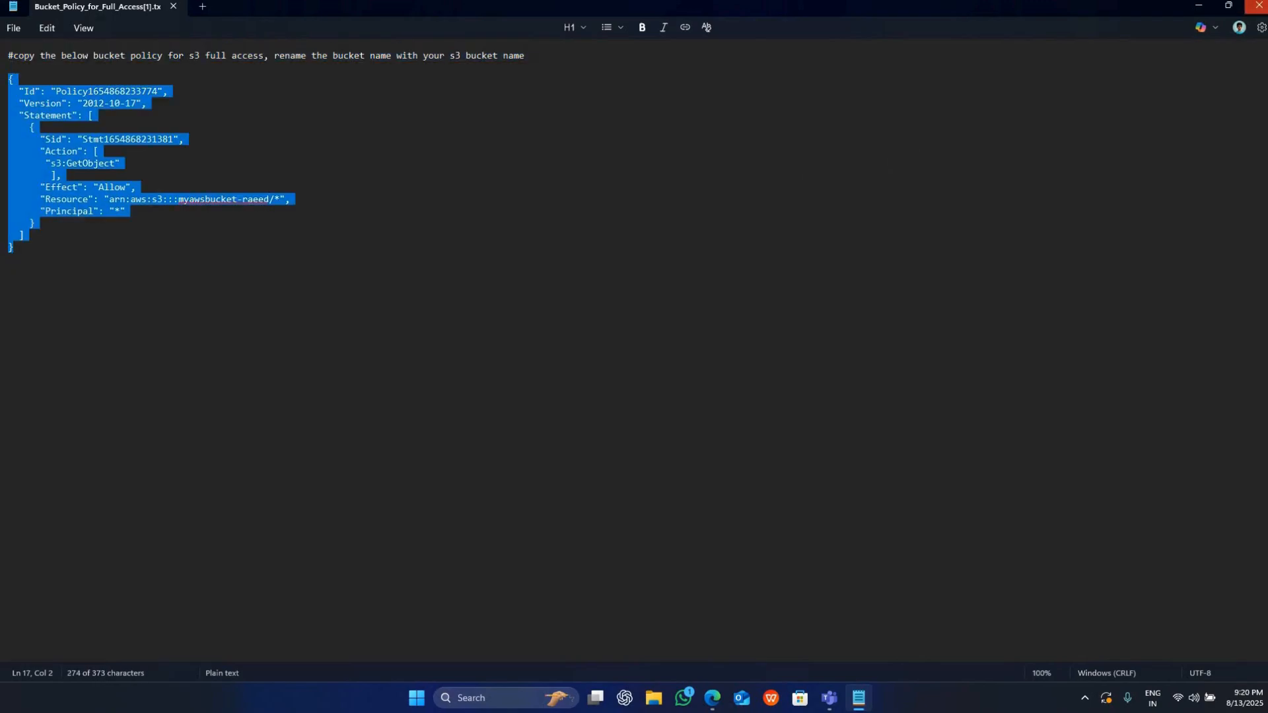
key("alt+Tab")
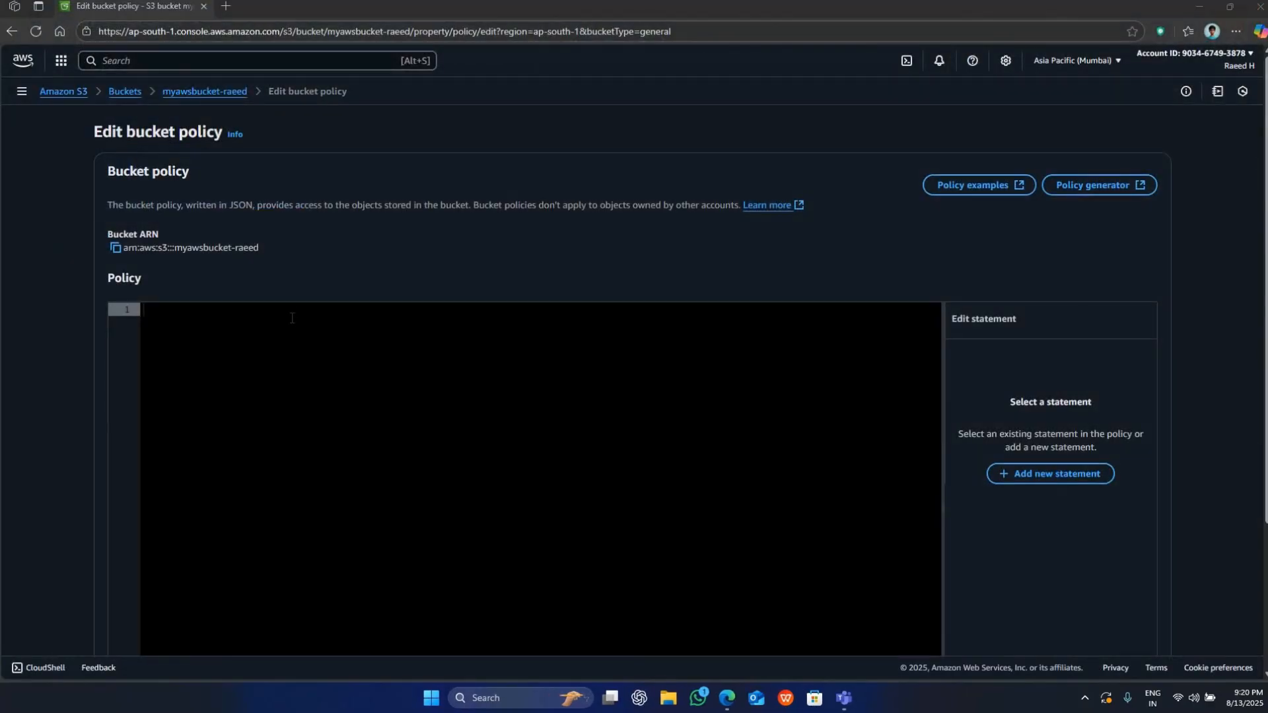
key("ctrl+v")
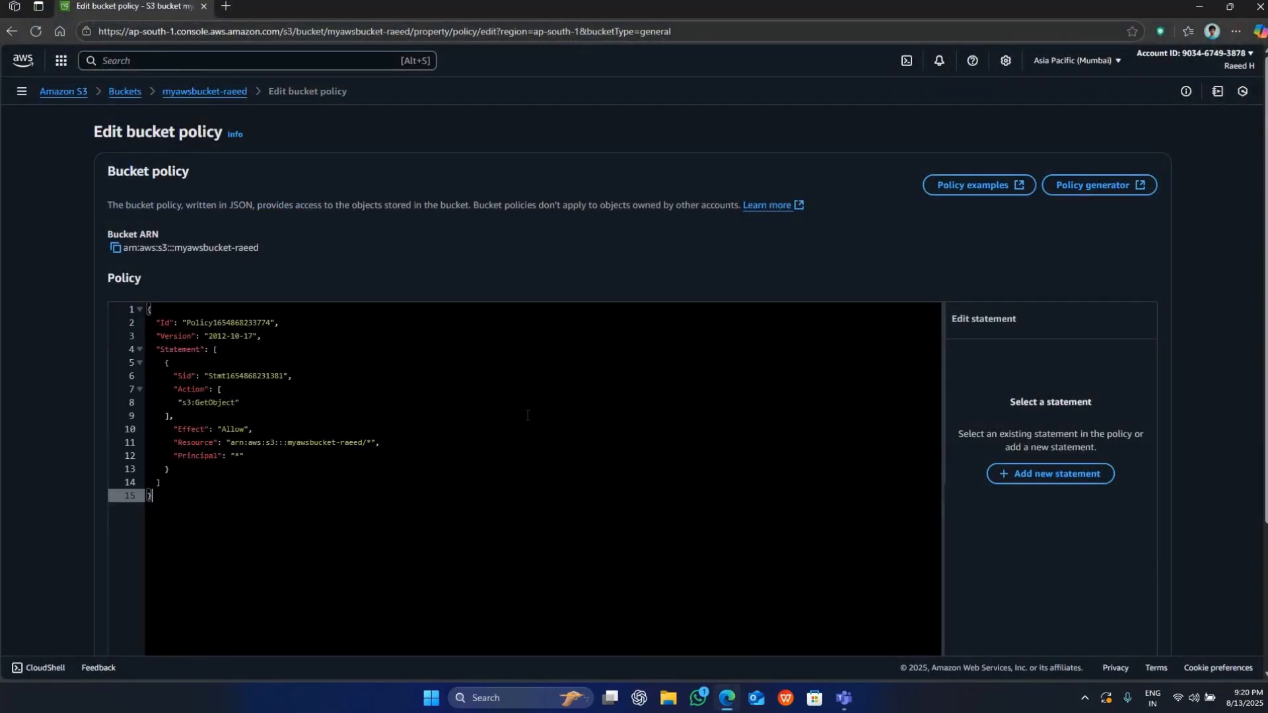
Check the pasted statement block in the policy editor and save the bucket policy.
scroll(42, 465, "down", 3)
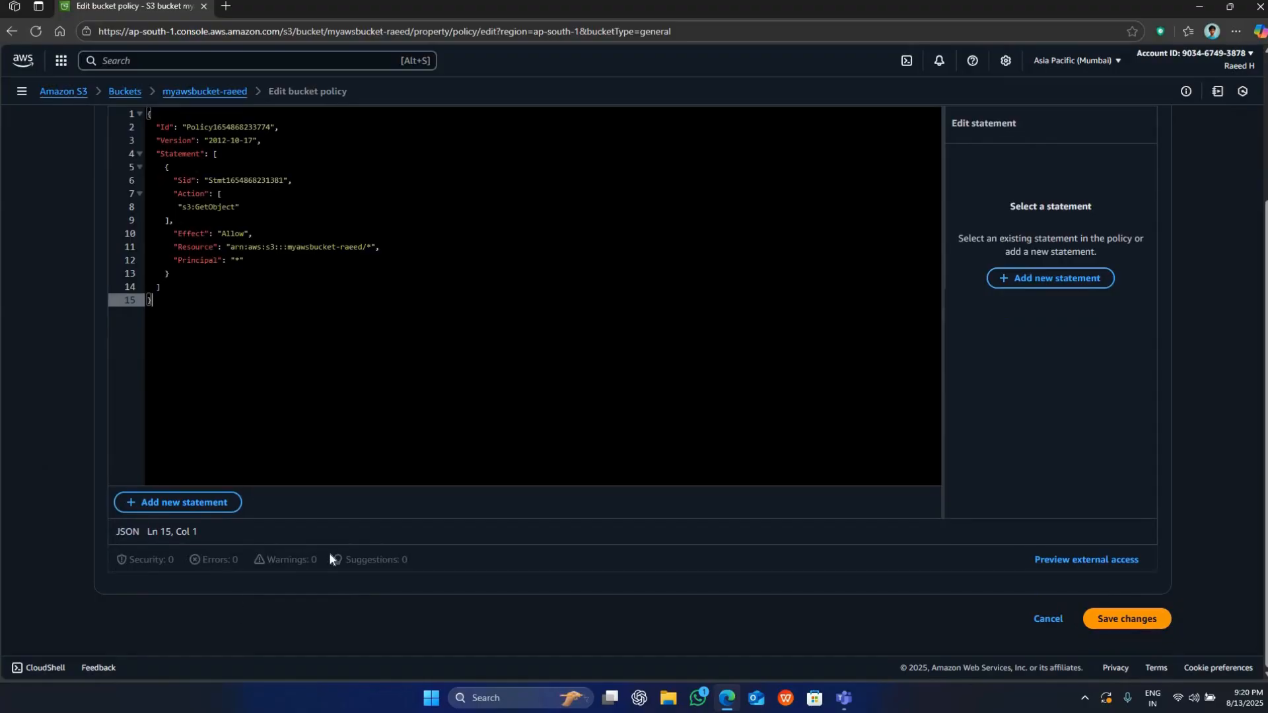
scroll(196, 308, "up", 3)
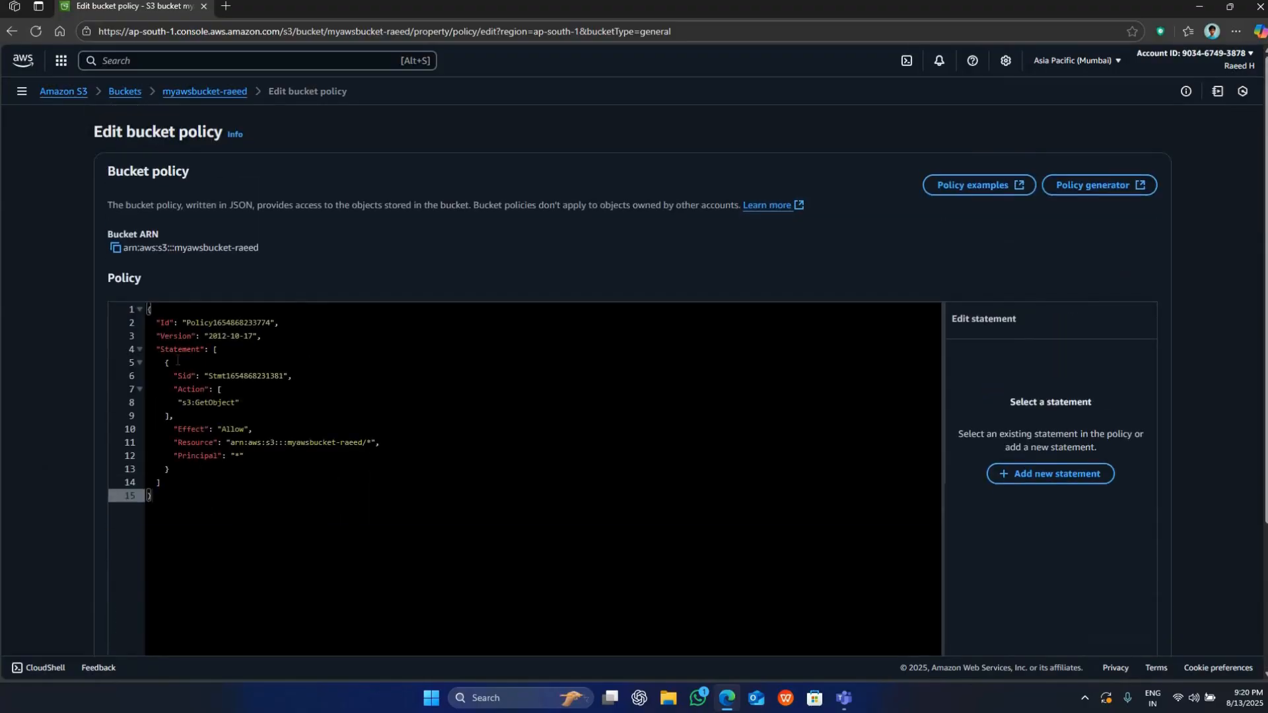
left_click_drag(170, 469, 212, 276)
left_click(304, 483)
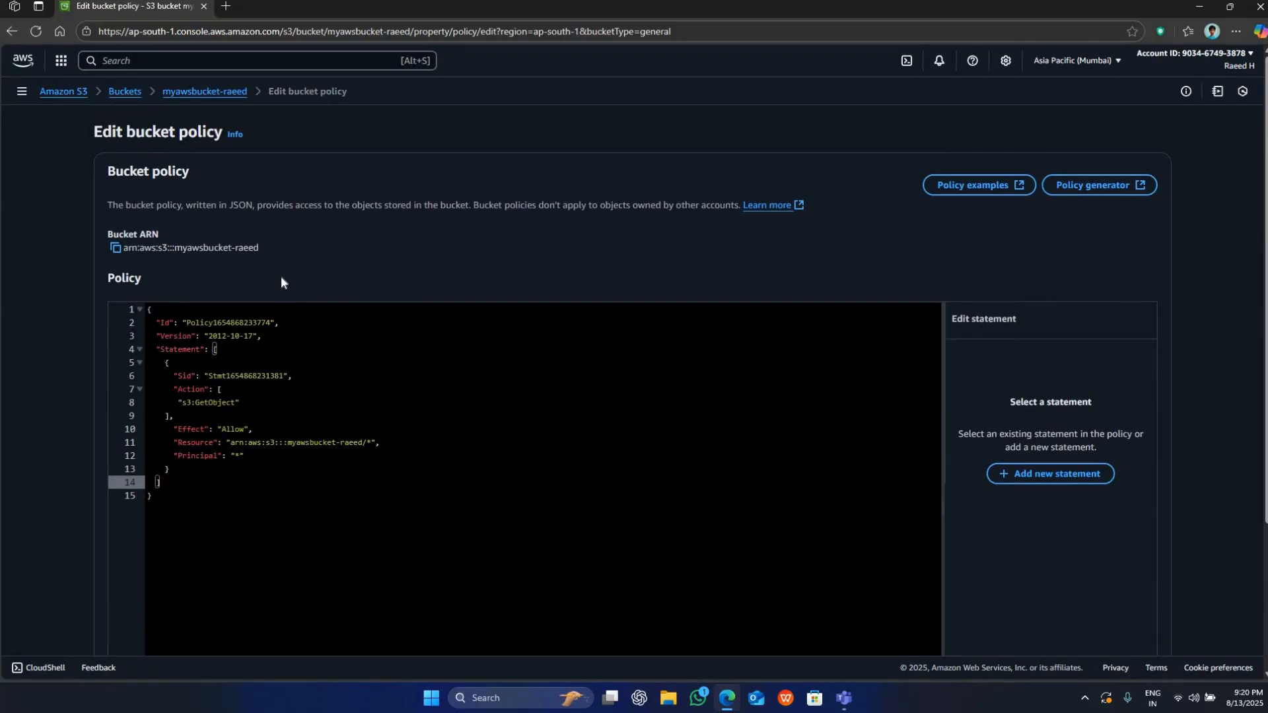
scroll(280, 275, "down", 3)
left_click(1101, 621)
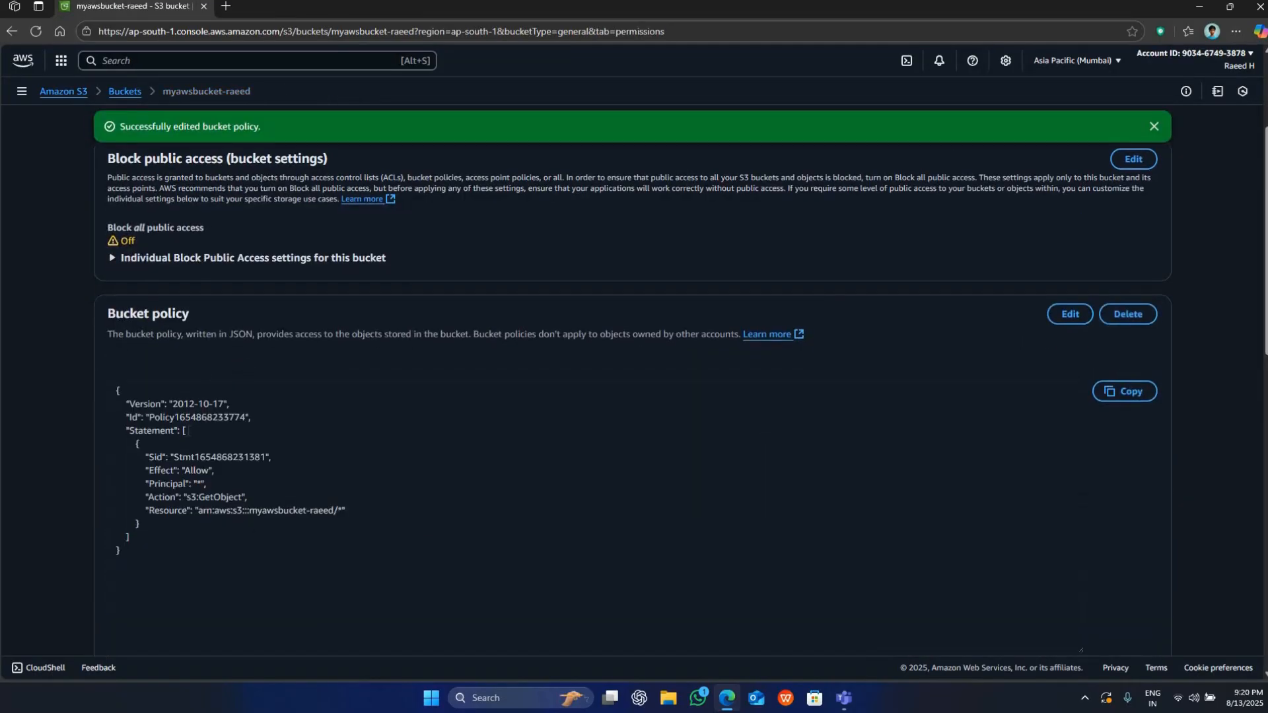
Review the saved bucket policy JSON along with the Object Ownership and Access control list sections of the bucket's permissions.
scroll(240, 369, "down", 2)
left_click_drag(124, 422, 161, 273)
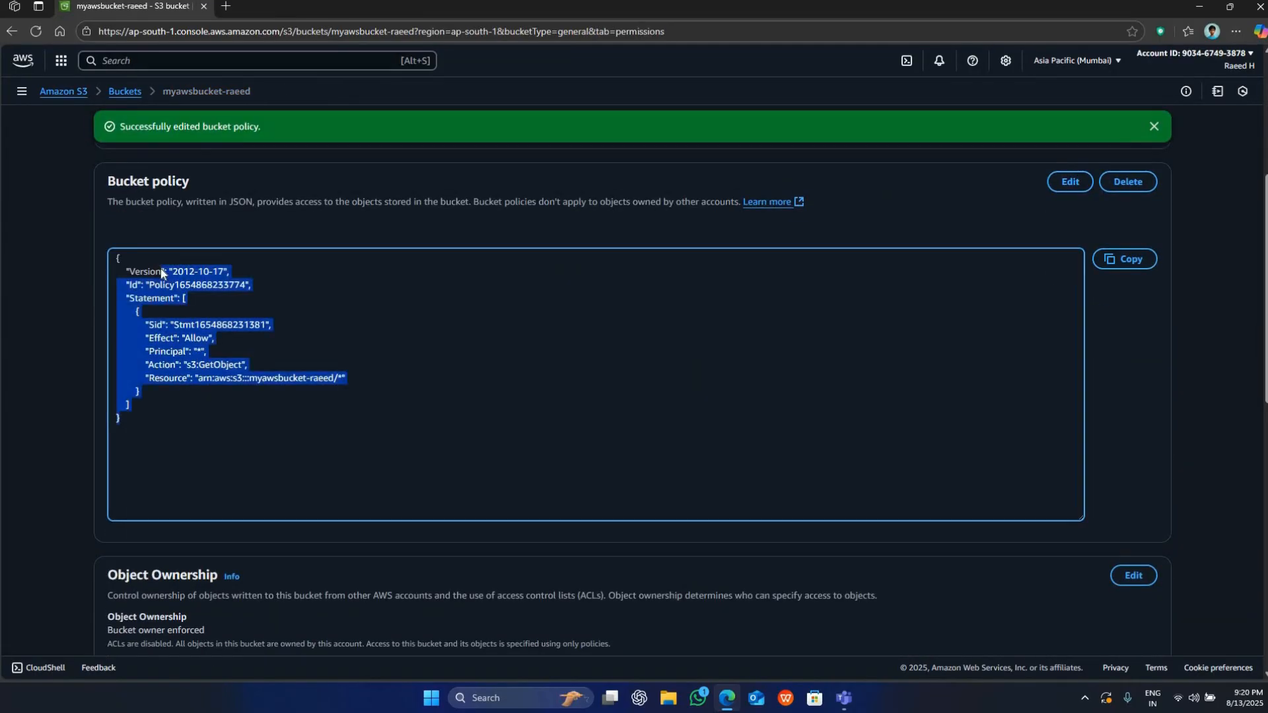
left_click(240, 459)
scroll(240, 459, "down", 4)
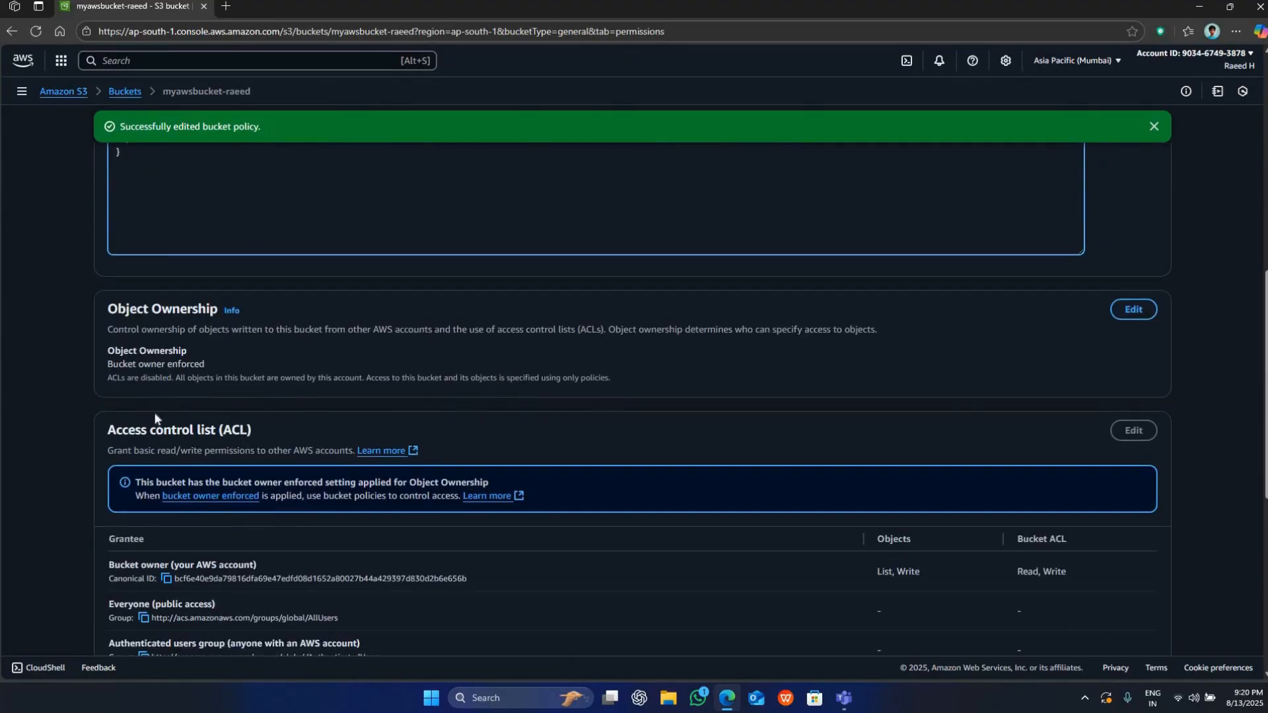
scroll(457, 543, "down", 4)
scroll(462, 540, "up", 12)
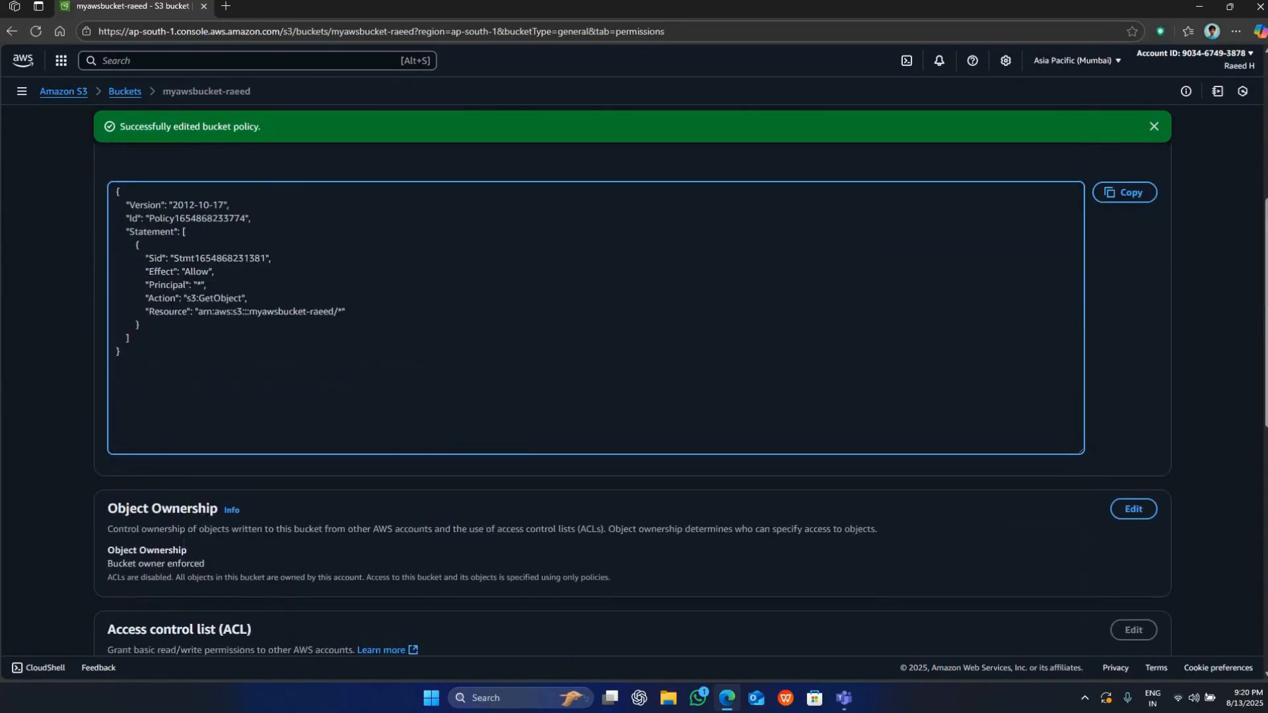
scroll(463, 539, "down", 3)
left_click_drag(122, 485, 115, 313)
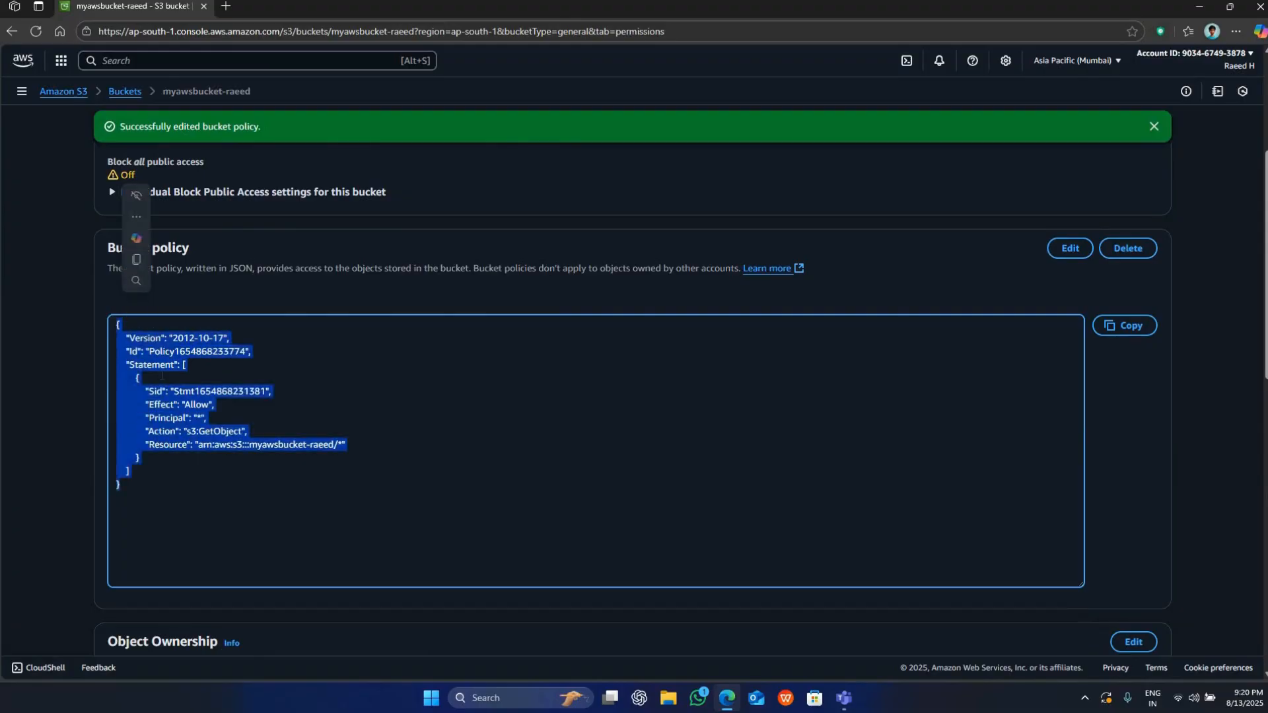
left_click(165, 335)
scroll(168, 338, "down", 12)
scroll(173, 338, "up", 7)
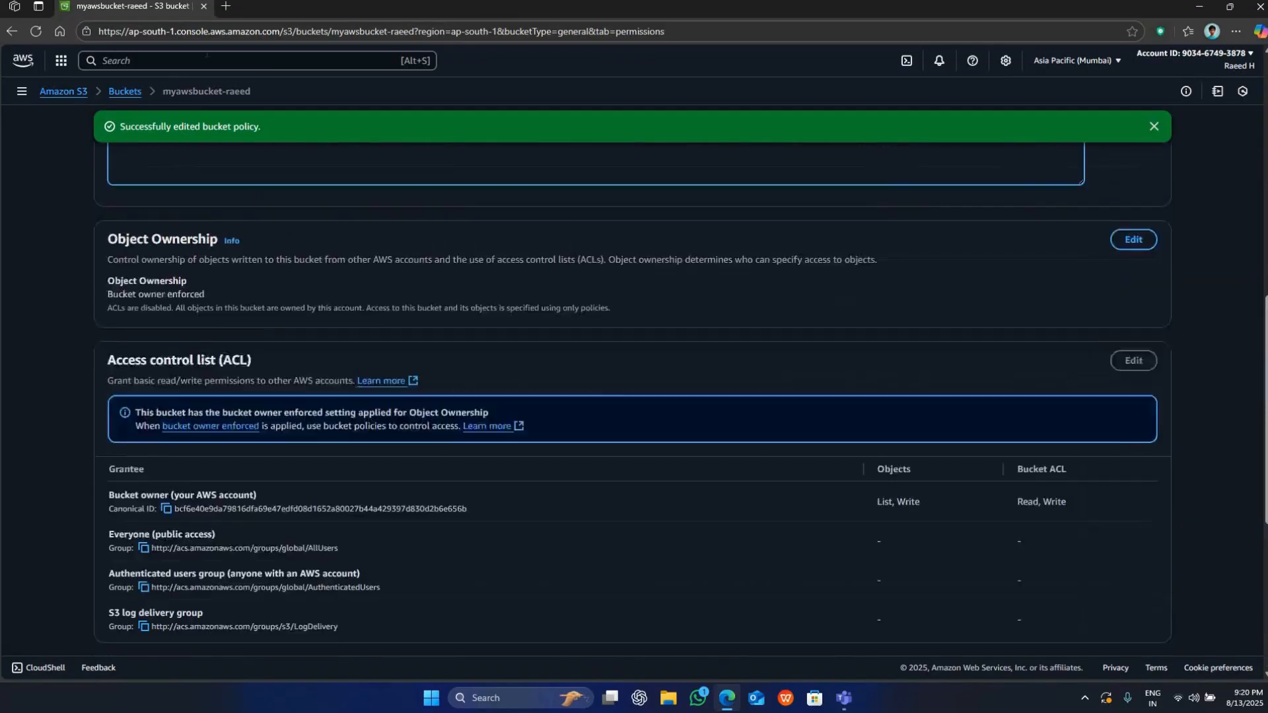
Open the bucket website endpoint listed under Static website hosting to check the live site, and close it again.
left_click(226, 7)
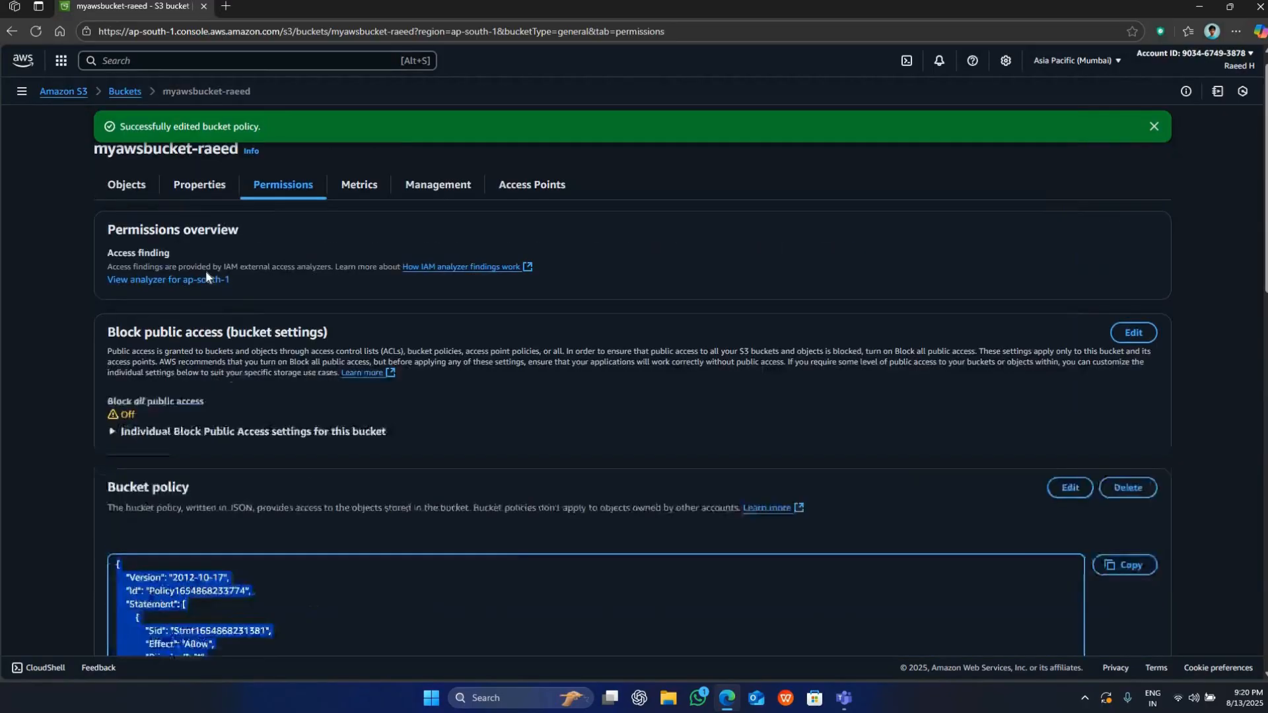
scroll(206, 274, "up", 1)
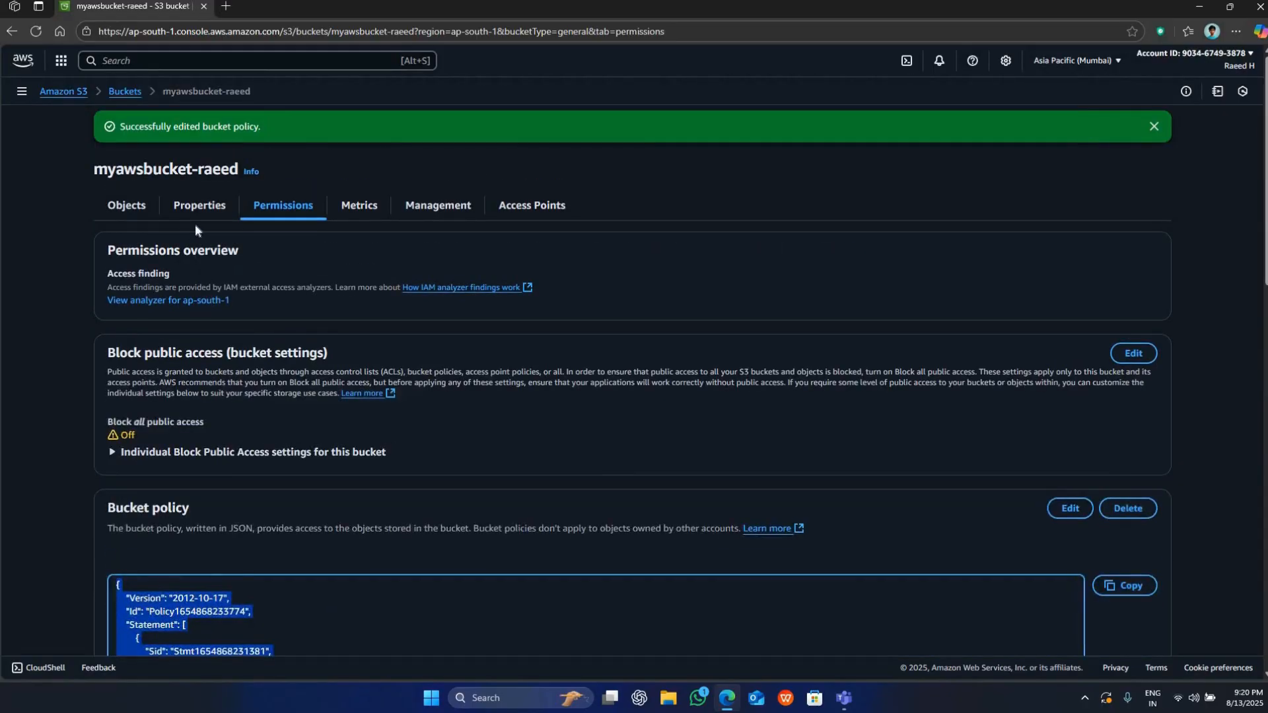
left_click(195, 224)
left_click(202, 205)
scroll(275, 306, "down", 15)
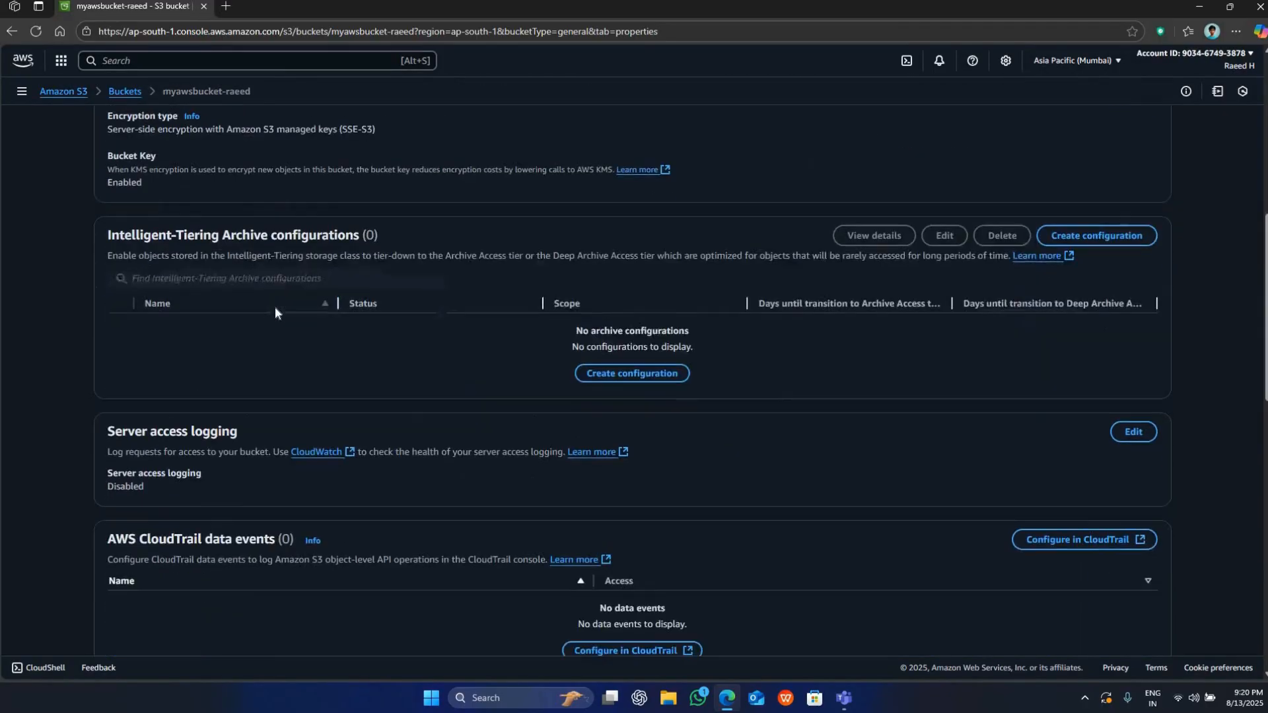
left_click(200, 600)
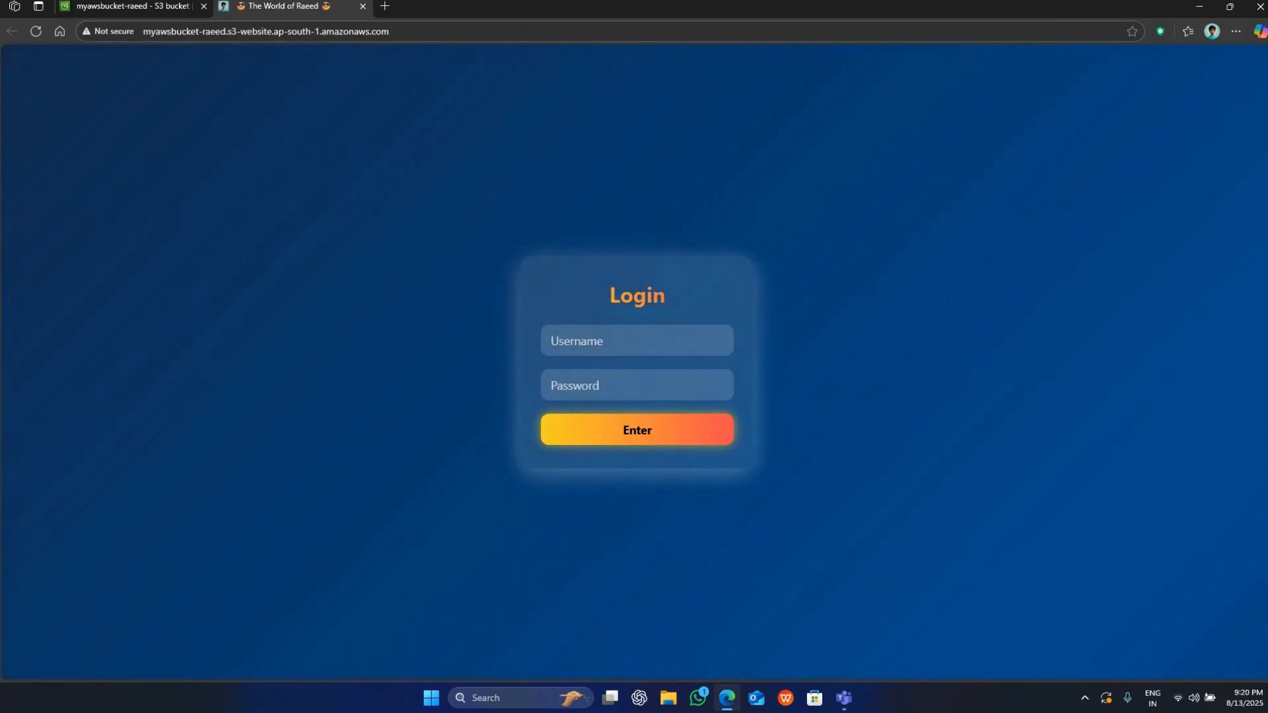
left_click(362, 6)
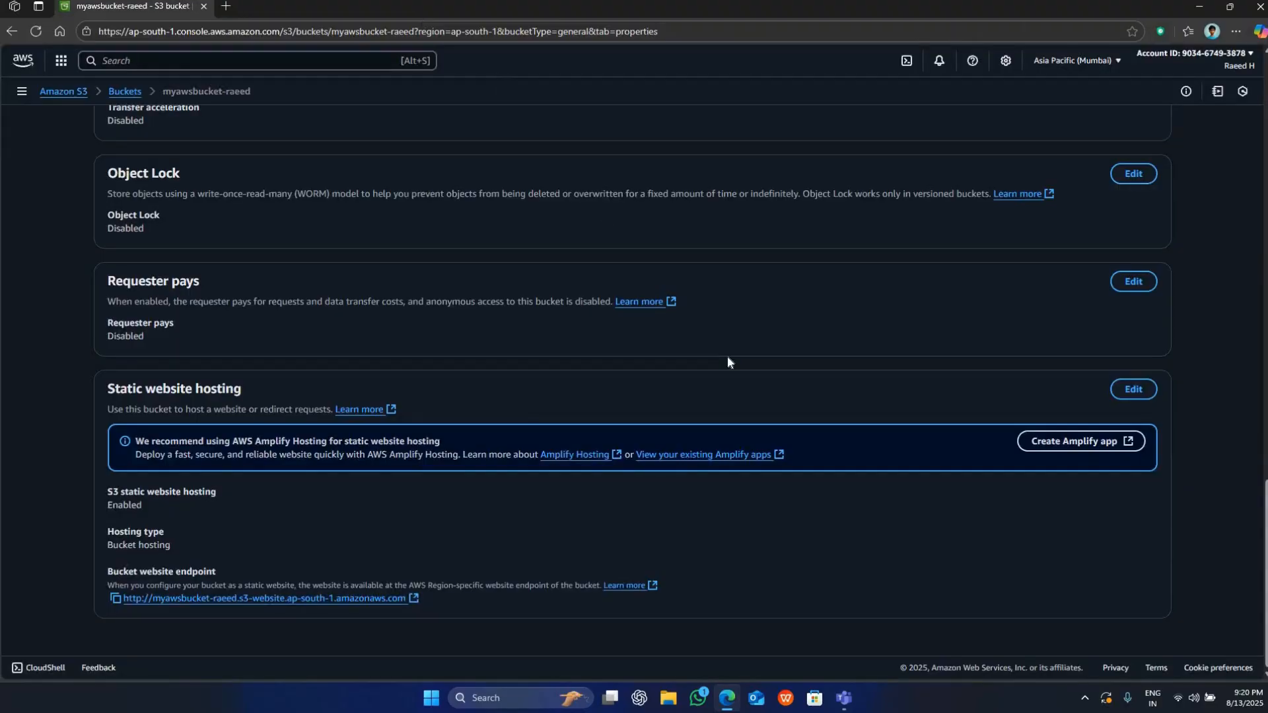
Create a general purpose bucket named after the website bucket with the suffix -logs, keeping all other default settings.
scroll(731, 350, "up", 5)
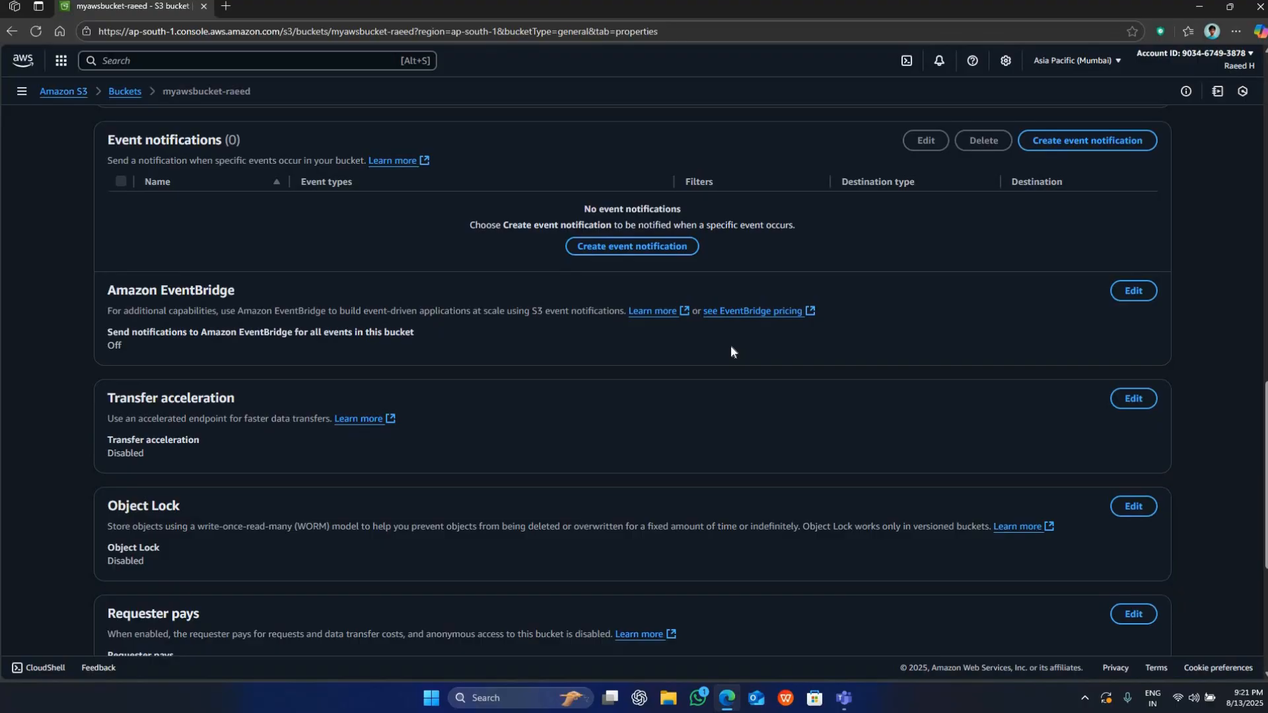
scroll(716, 333, "up", 6)
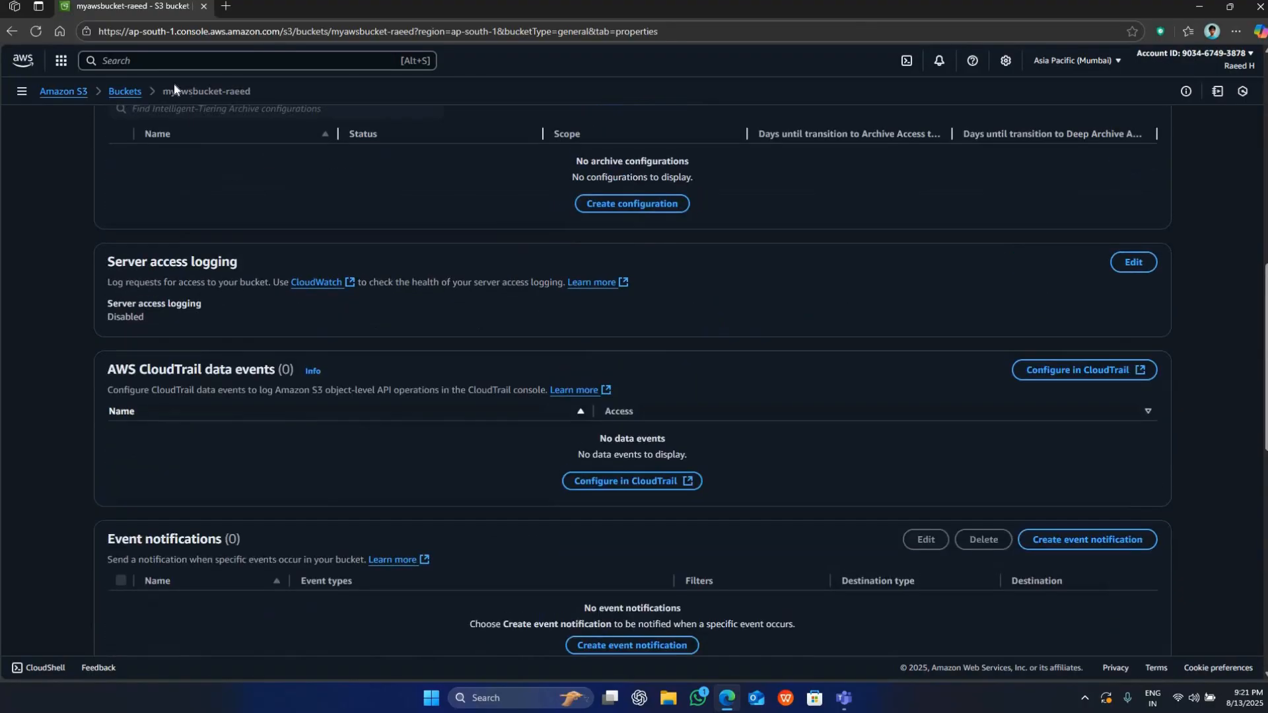
left_click(125, 92)
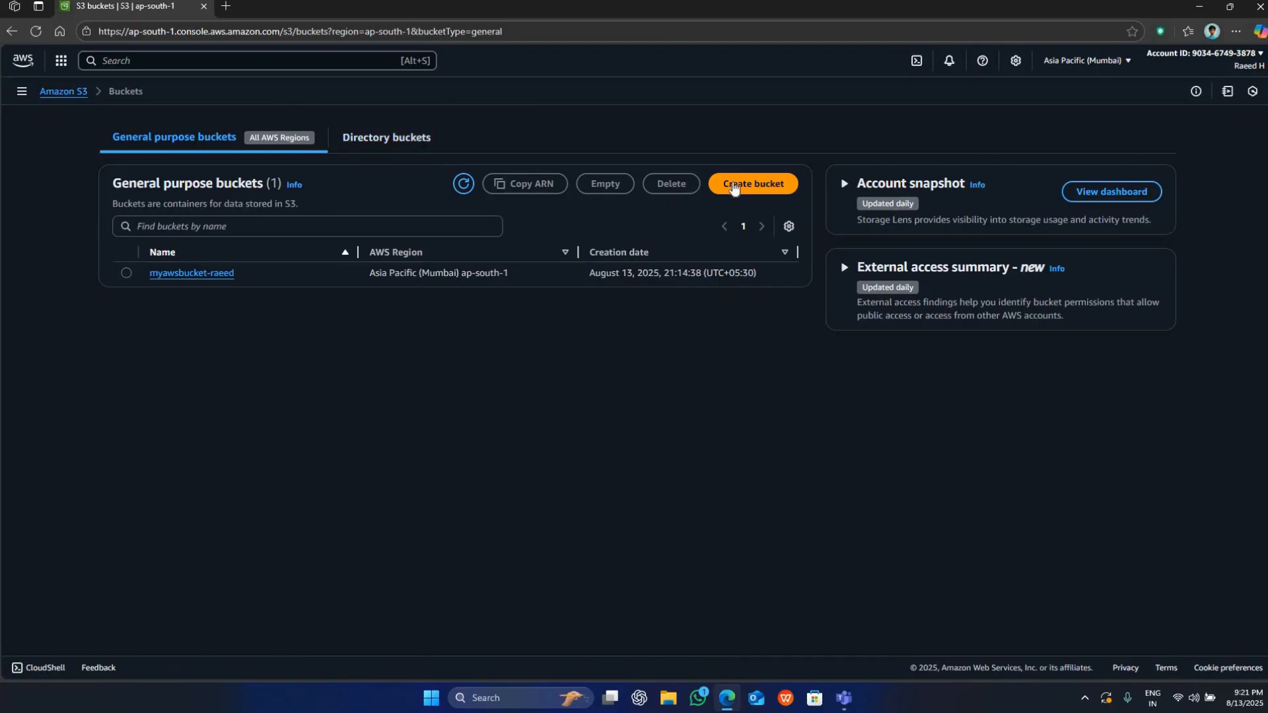
left_click(734, 188)
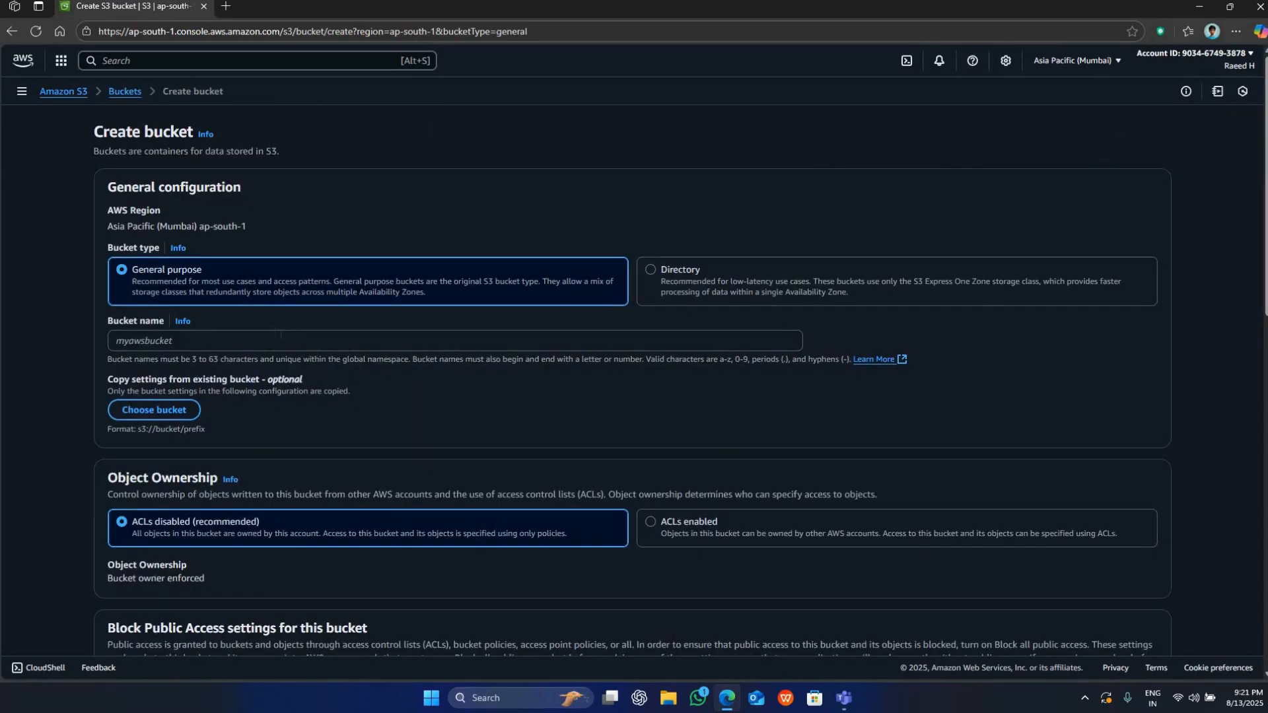
left_click(275, 334)
type("myawsb")
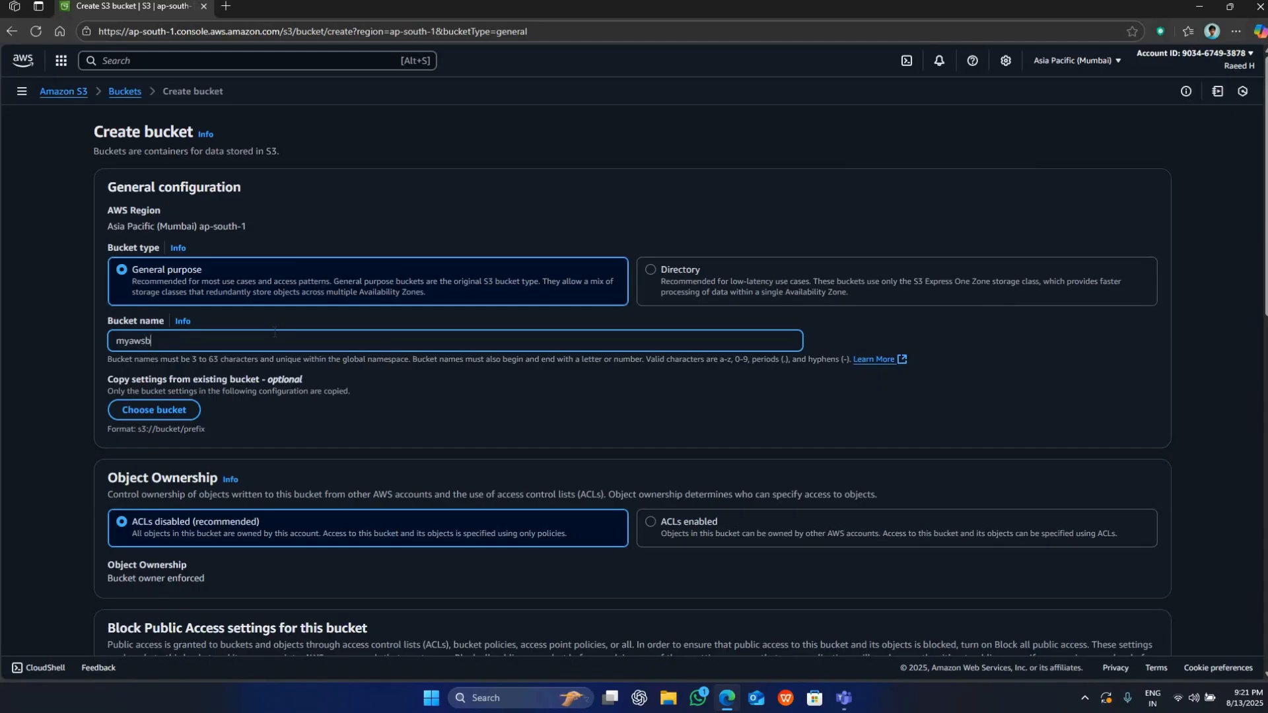
type("ucket-raeed-lo")
type("gd")
scroll(204, 255, "down", 15)
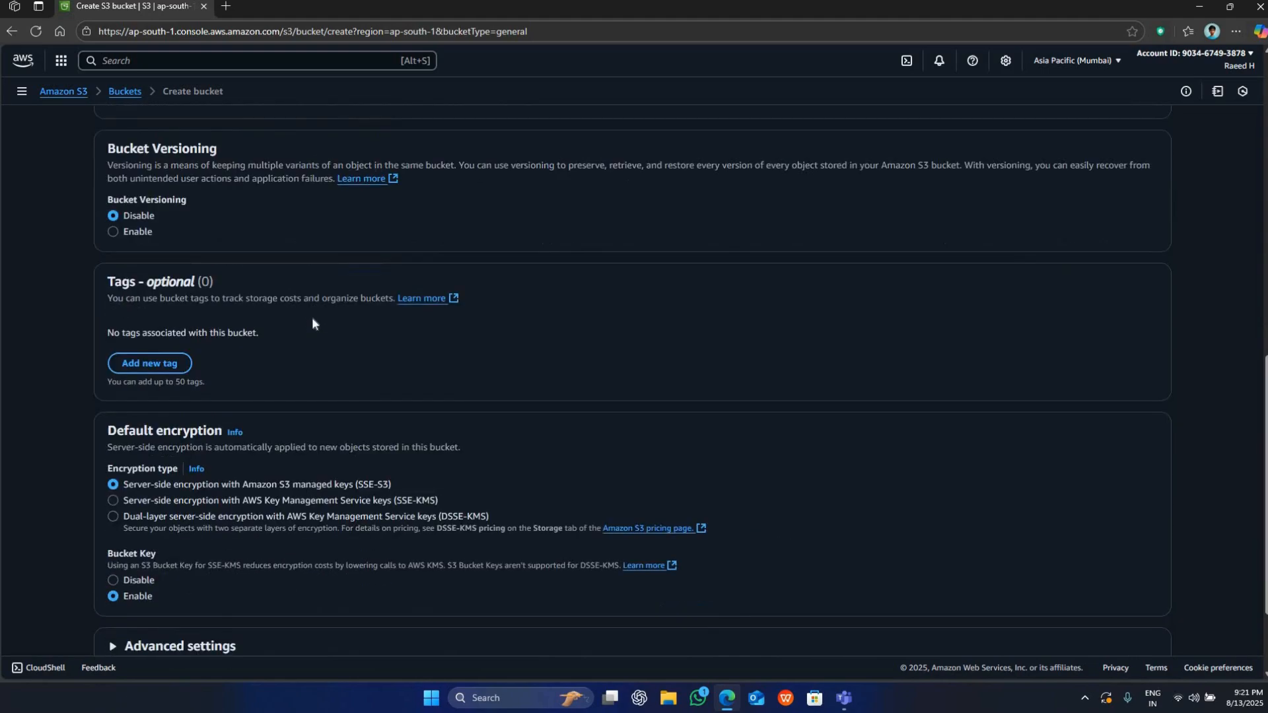
left_click(1147, 621)
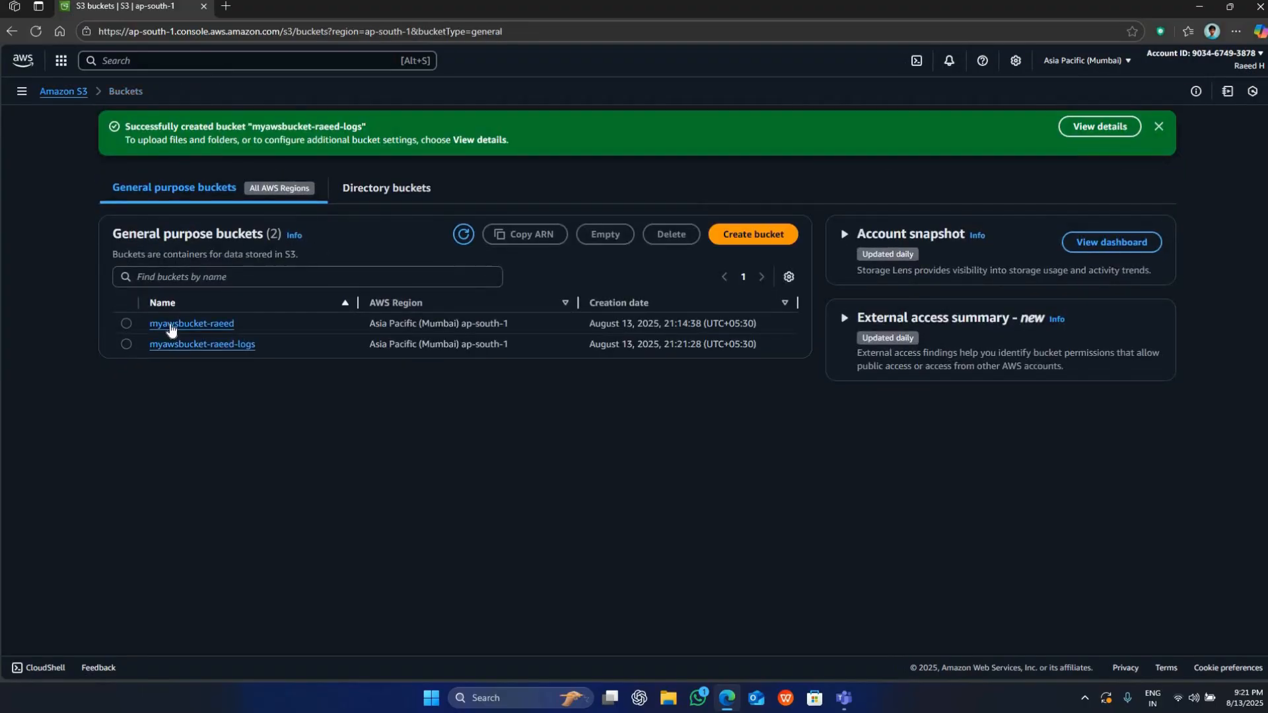
Open the website bucket's properties and go to the Server access logging section.
left_click(191, 324)
left_click(200, 168)
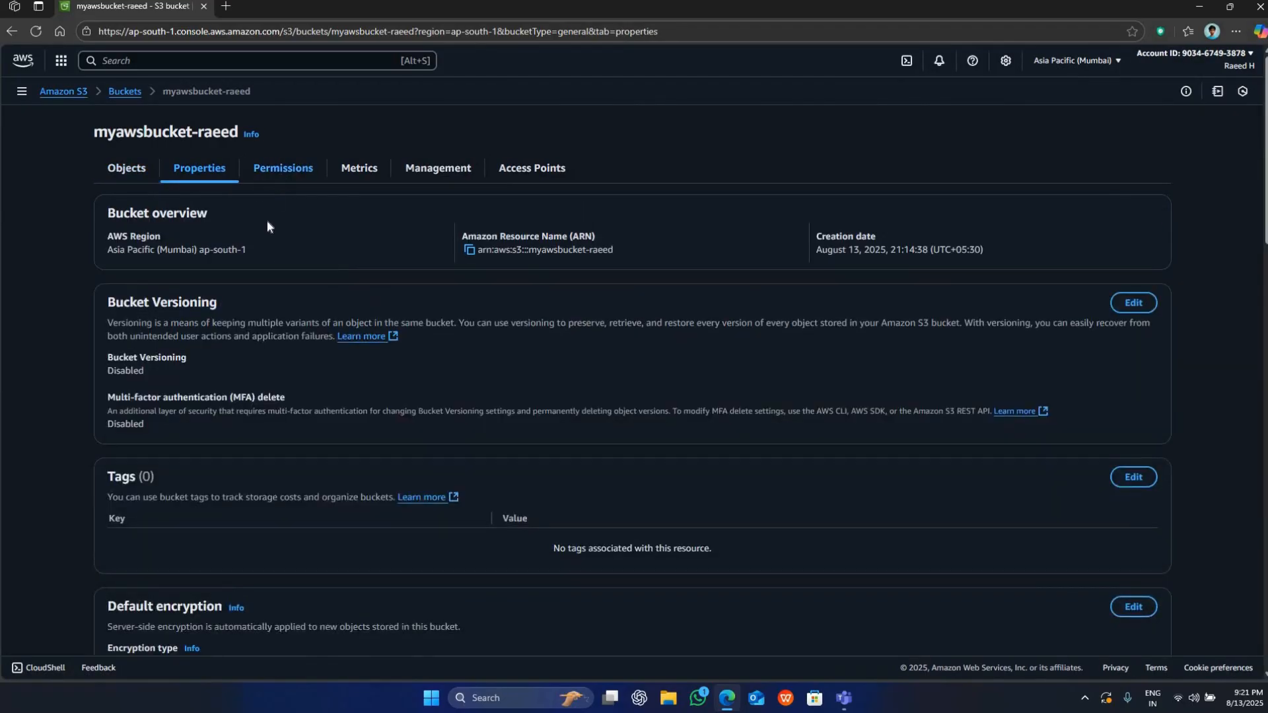
scroll(267, 220, "down", 4)
scroll(265, 220, "down", 6)
scroll(266, 220, "up", 10)
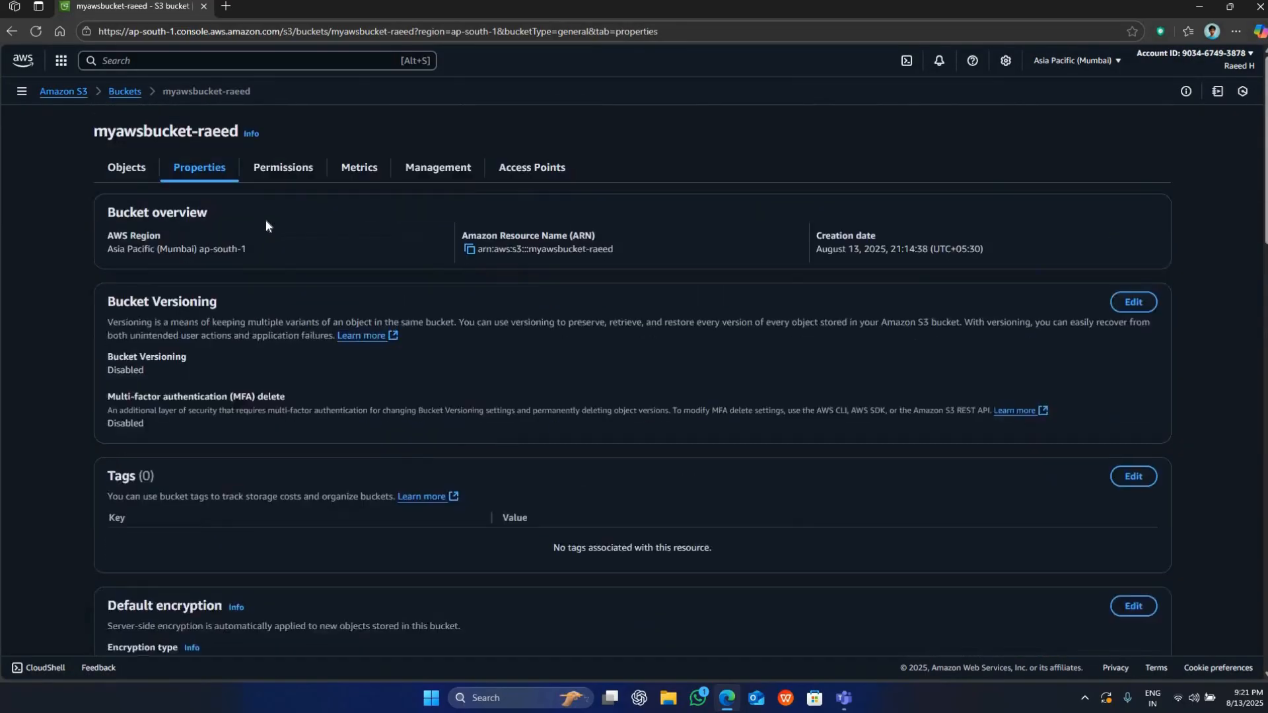
scroll(265, 221, "down", 7)
scroll(264, 226, "down", 7)
scroll(179, 260, "up", 3)
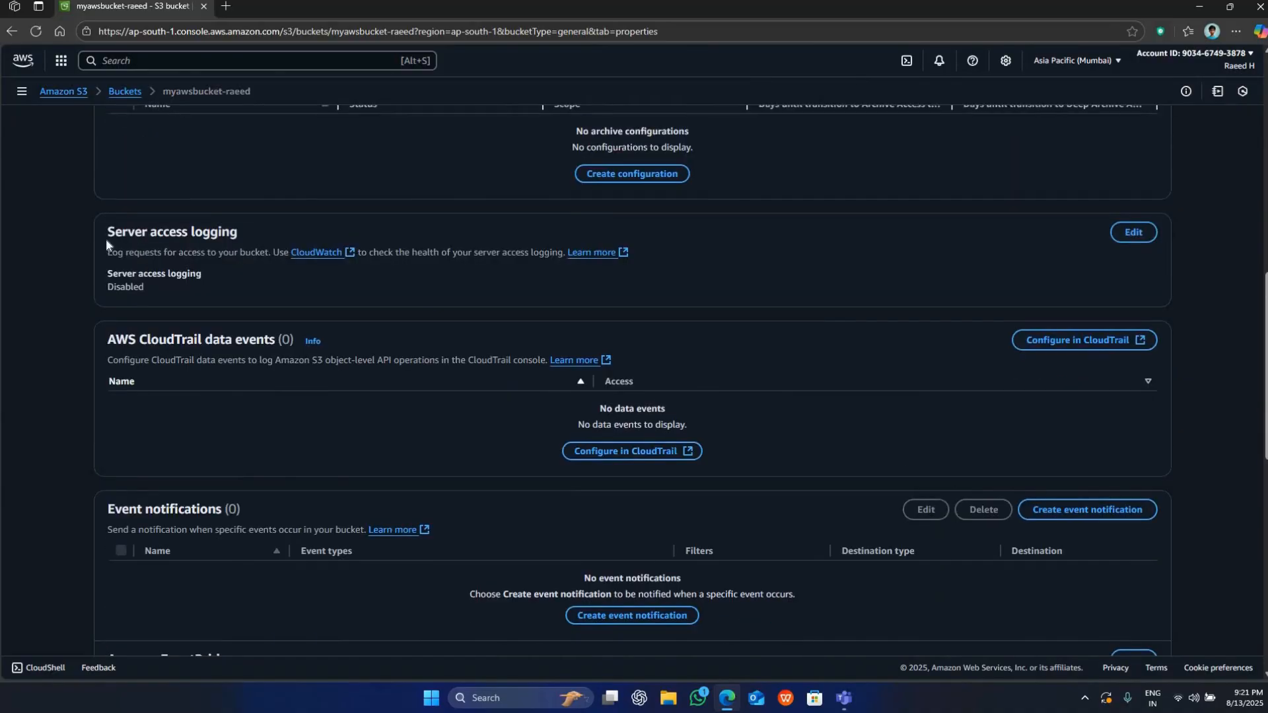
Read the Server access logging description about logging requests for access to the bucket.
triple_click(227, 245)
left_click(122, 259)
mouse_move(109, 252)
left_mouse_down()
mouse_move(253, 254)
mouse_move(123, 253)
left_mouse_up()
left_click(268, 258)
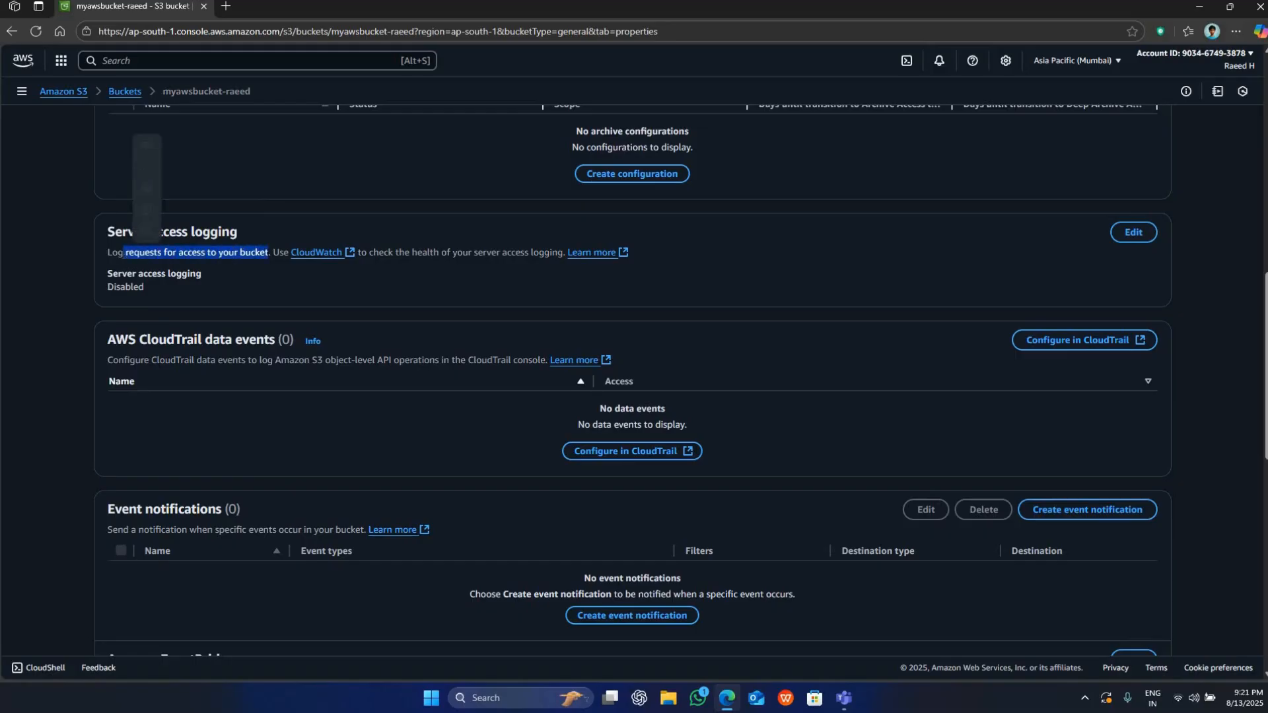
left_click(123, 253)
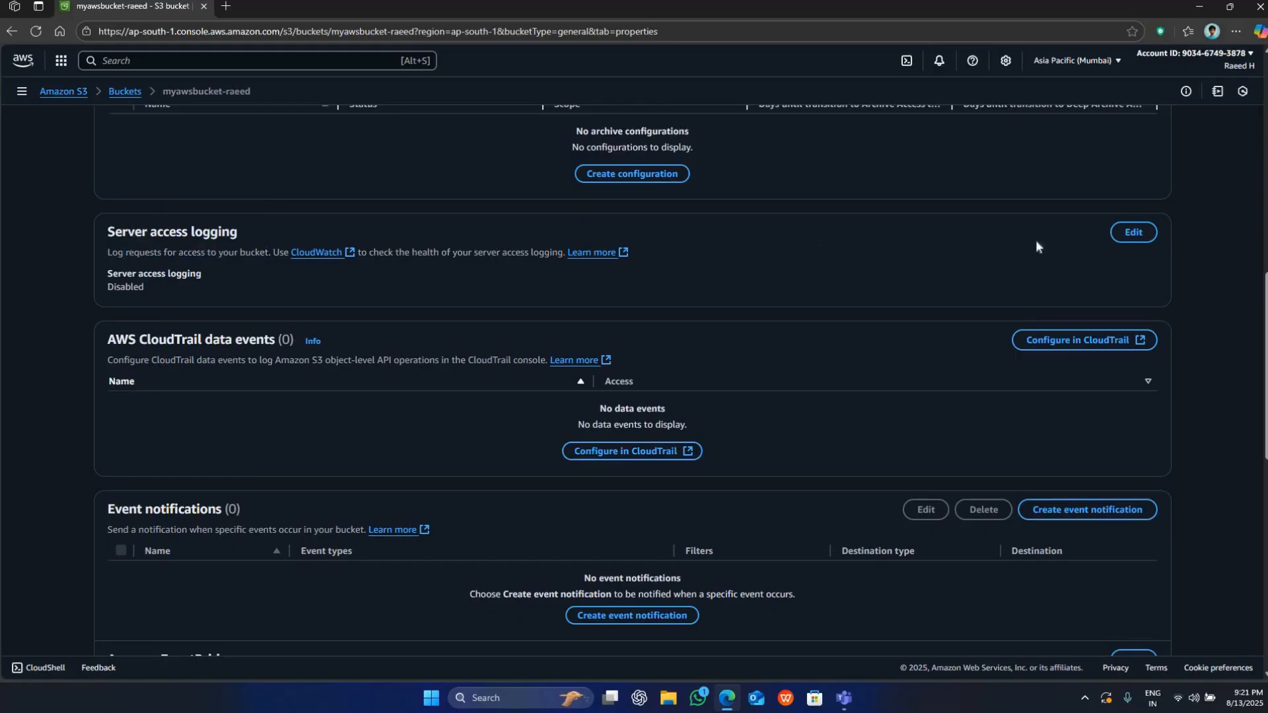
Open the website bucket's server access logging settings for editing and set logging to Enable.
left_click(1147, 238)
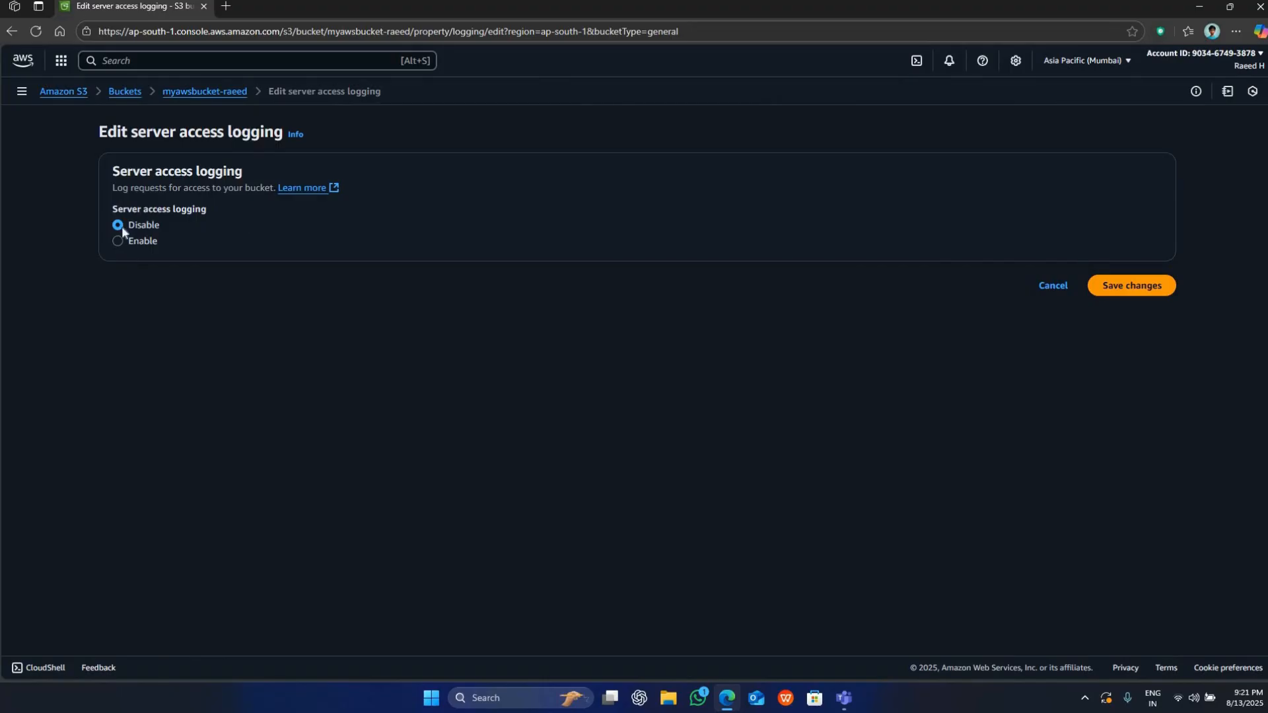
left_click(139, 240)
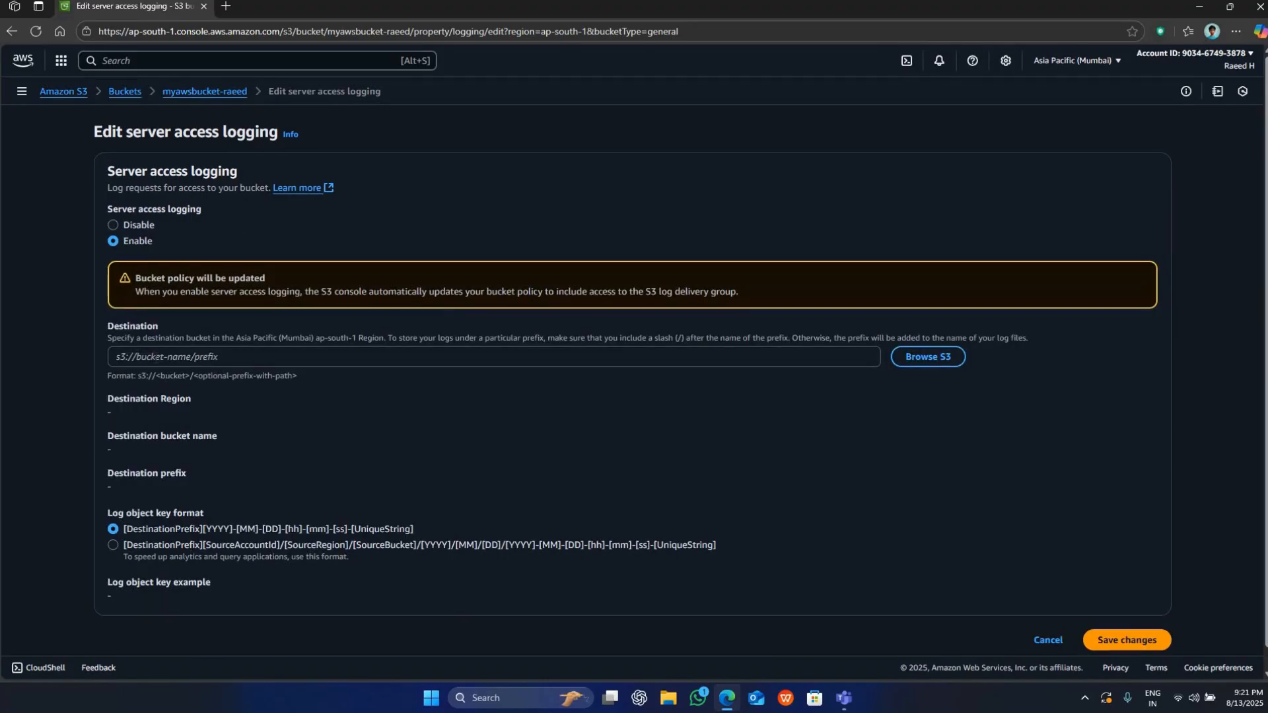
left_click(153, 356)
left_click(532, 320)
left_click(924, 358)
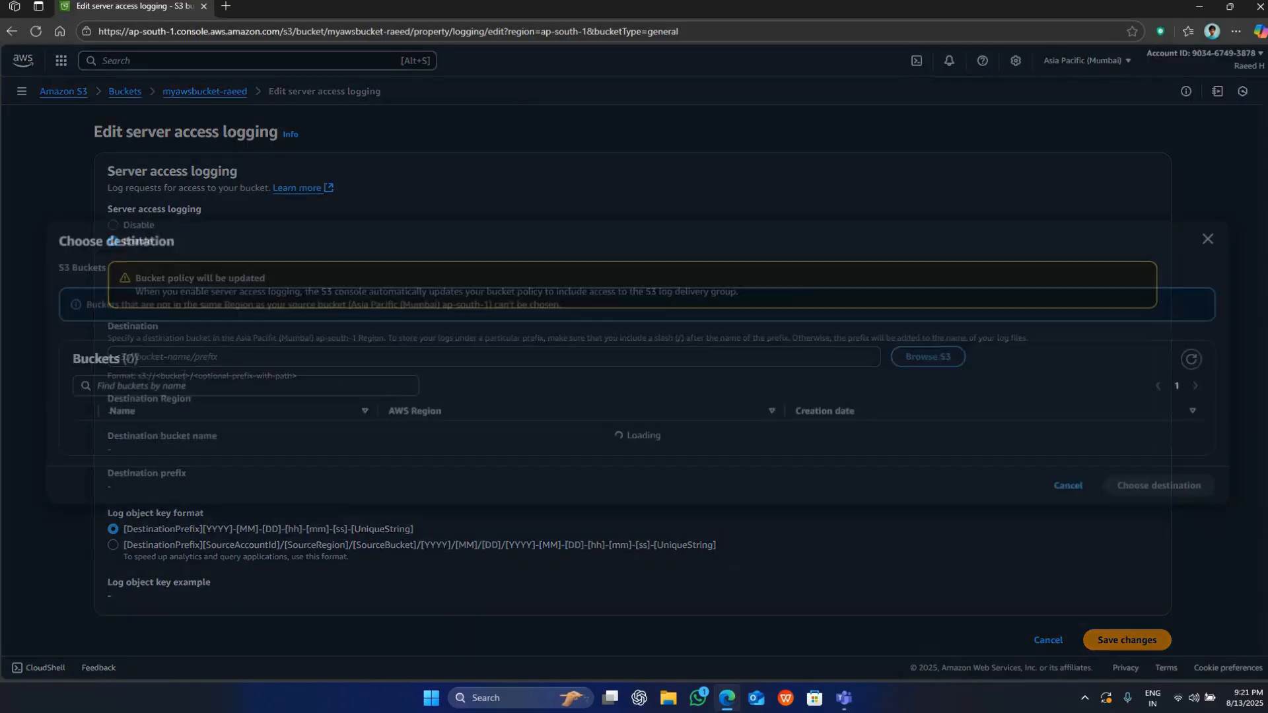
left_click(159, 449)
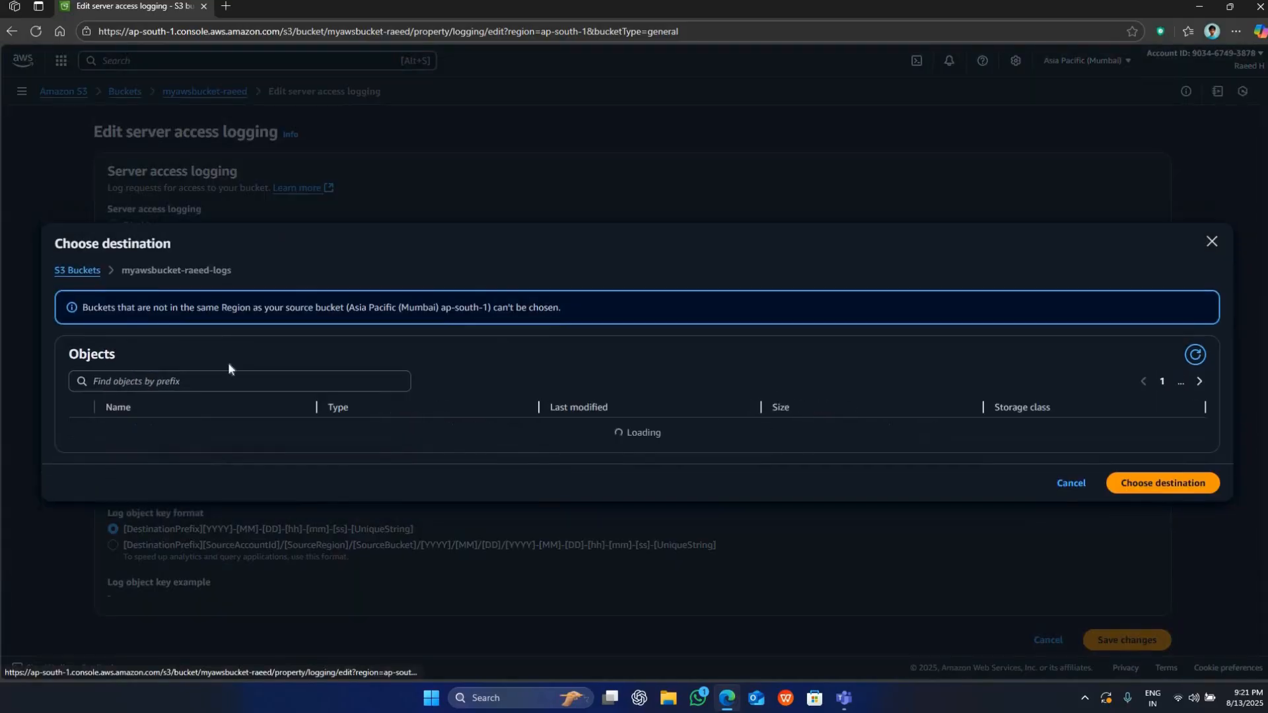
left_click(1059, 487)
Browse the S3 buckets and choose the bucket ending in -logs as the access log destination.
left_click(923, 358)
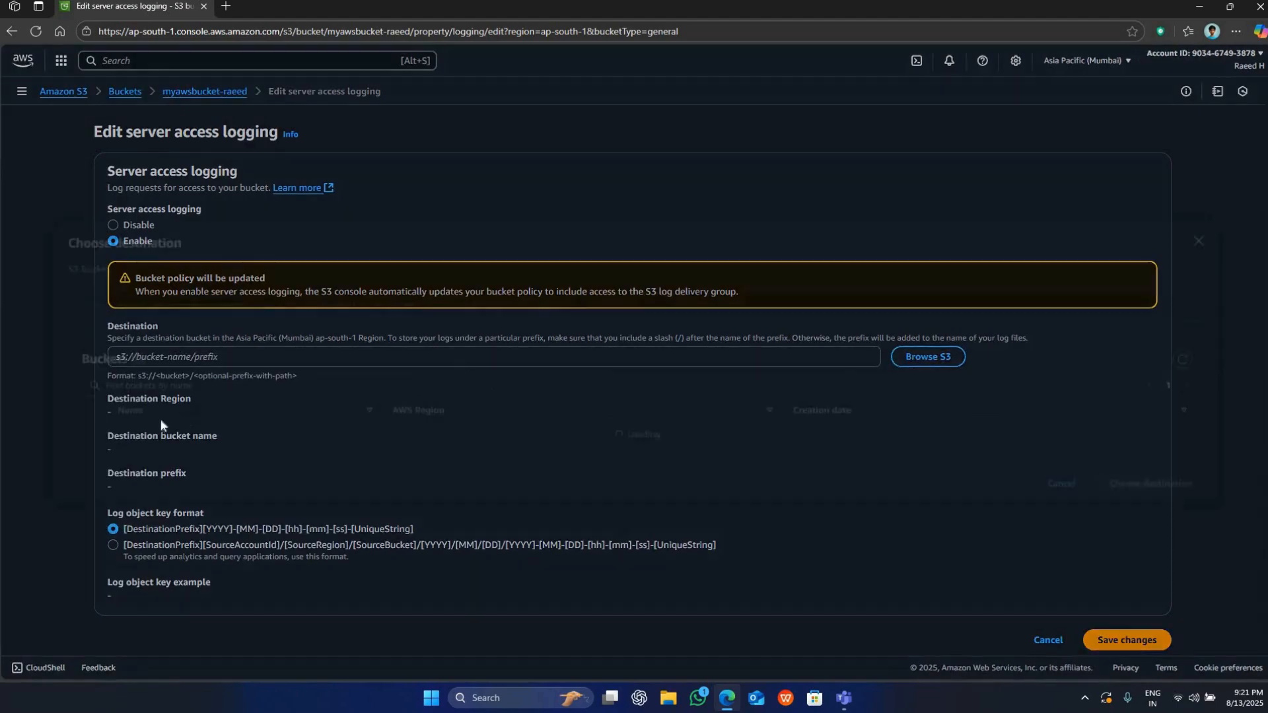
left_click(1165, 447)
left_click(1163, 491)
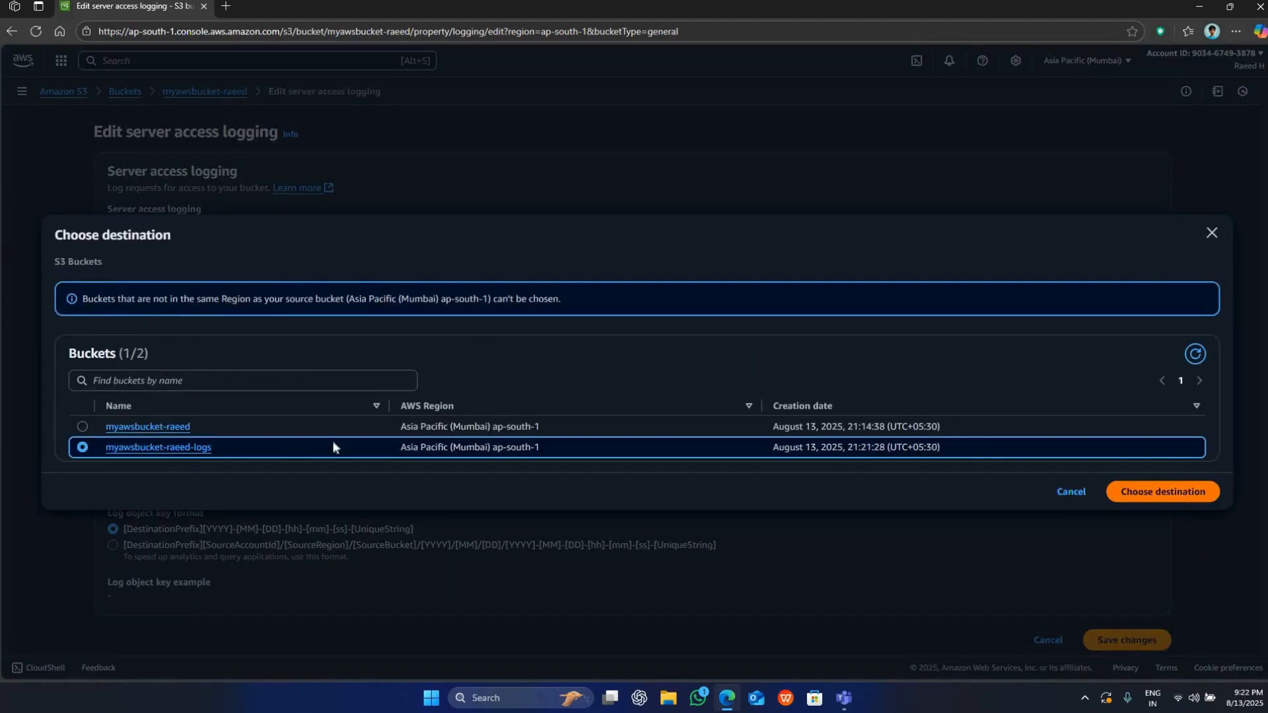
Confirm the logs bucket as the log destination and save the server access logging settings.
scroll(287, 442, "down", 1)
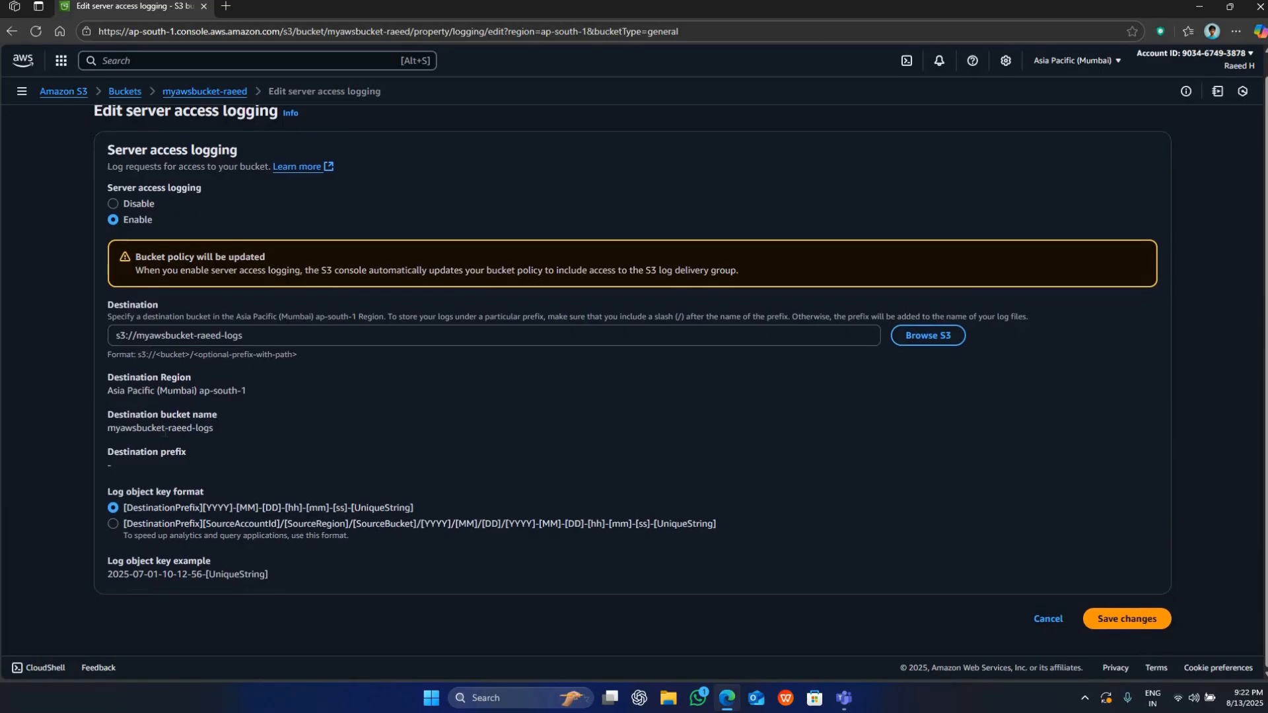
left_click_drag(105, 376, 255, 378)
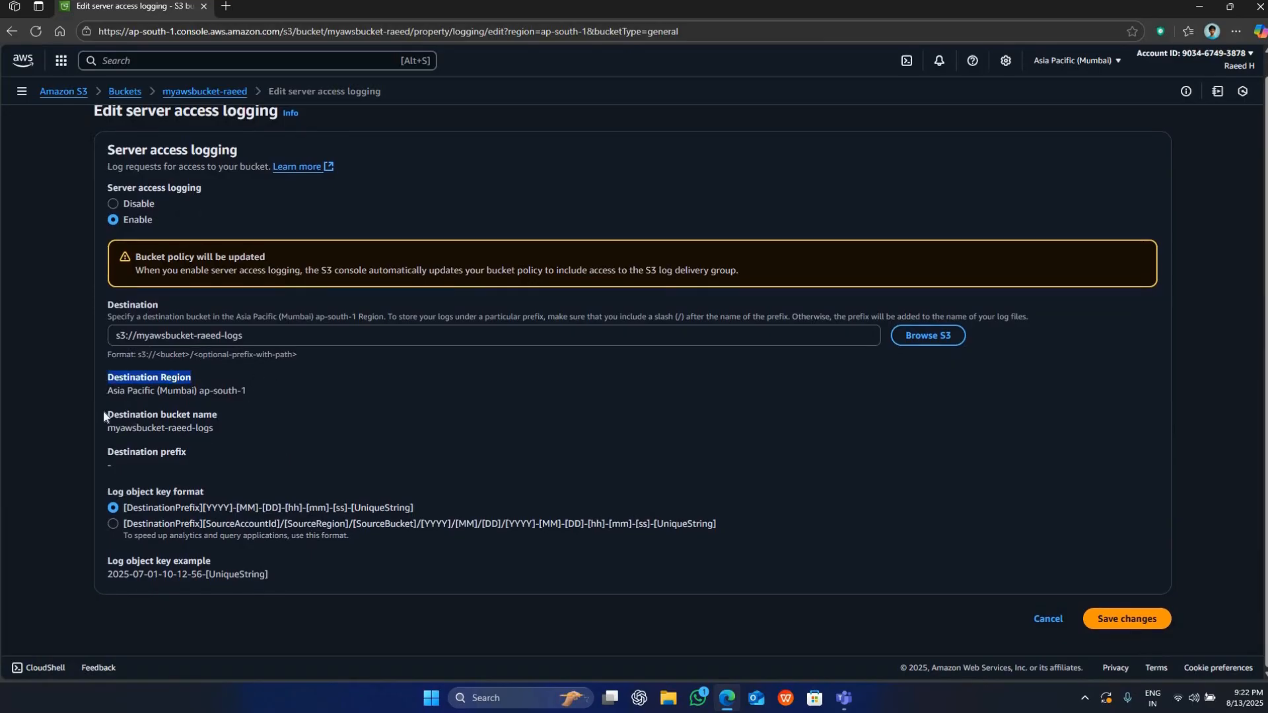
left_click_drag(103, 411, 274, 415)
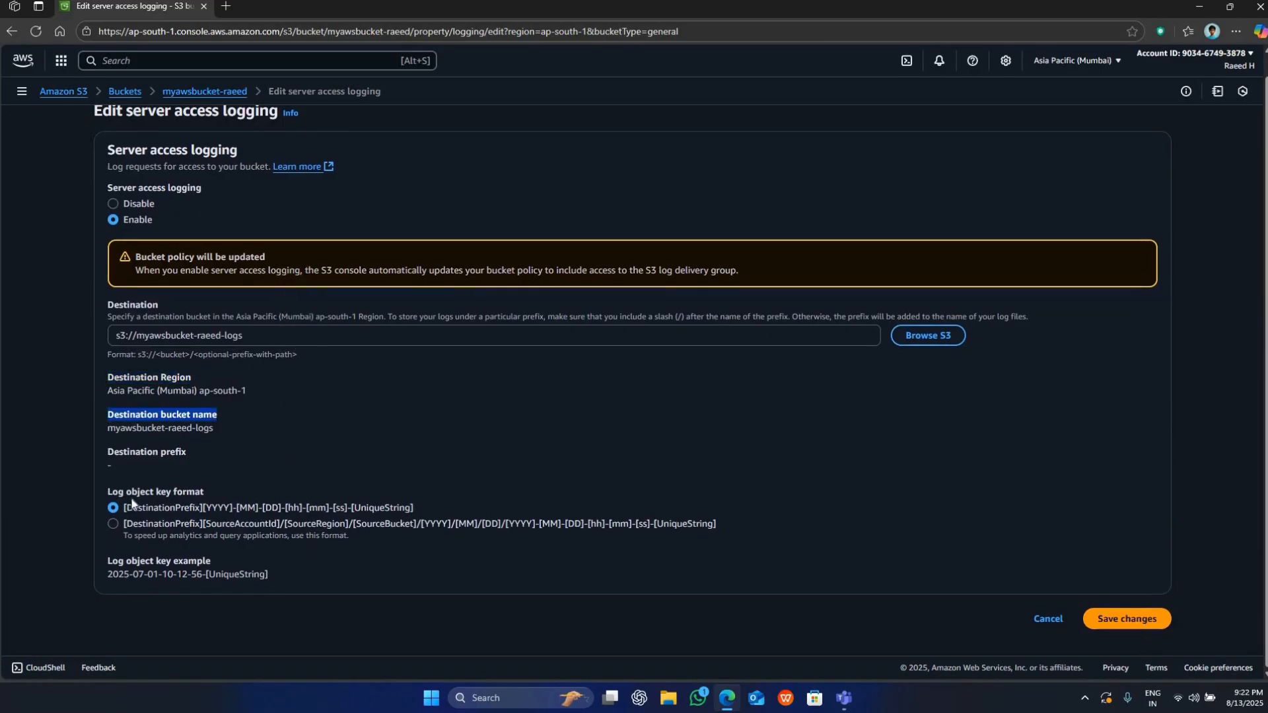
left_click_drag(97, 450, 204, 459)
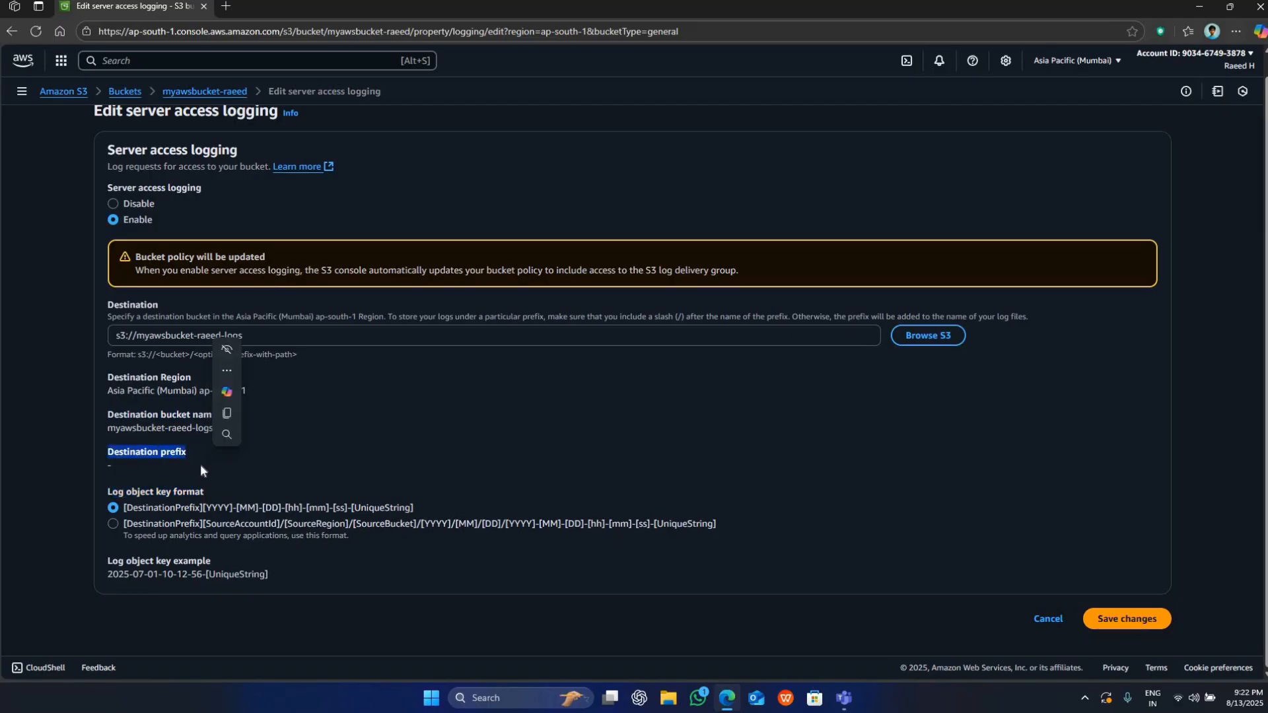
left_click_drag(140, 492, 461, 486)
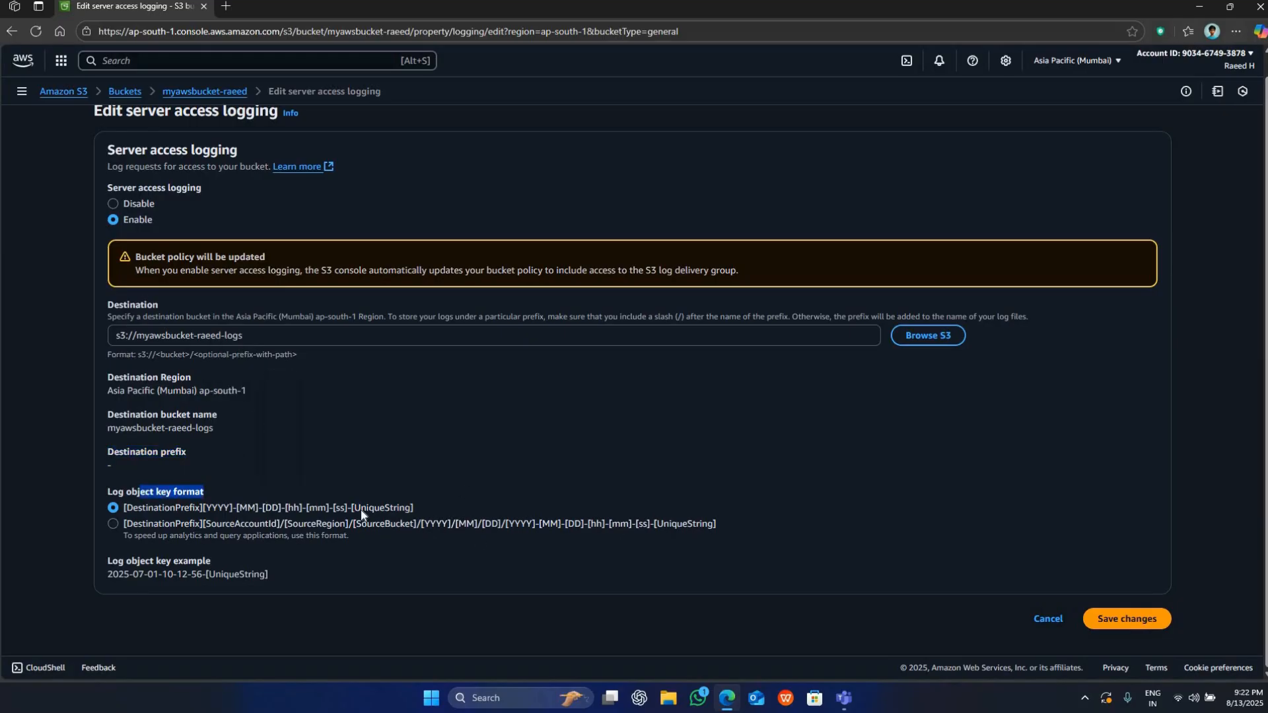
left_click(990, 564)
left_click(1157, 616)
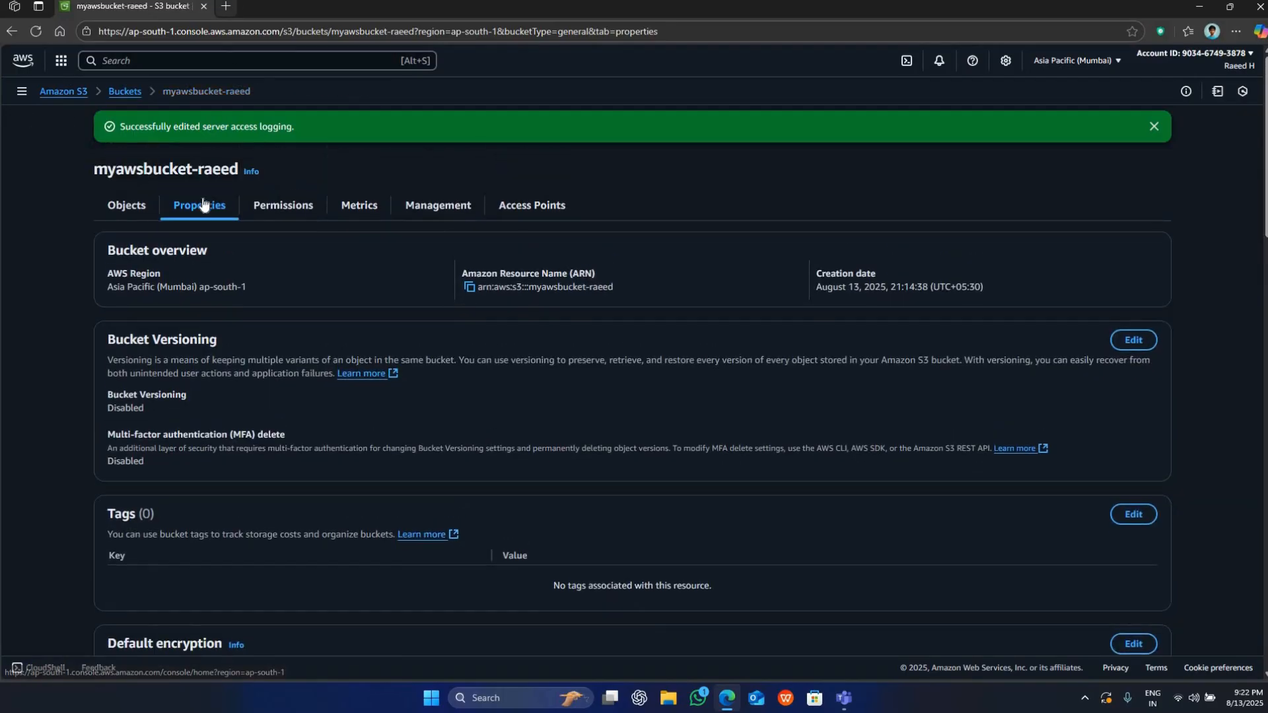
Open the logs bucket from the bucket list and refresh its objects to check for log files.
left_click(149, 210)
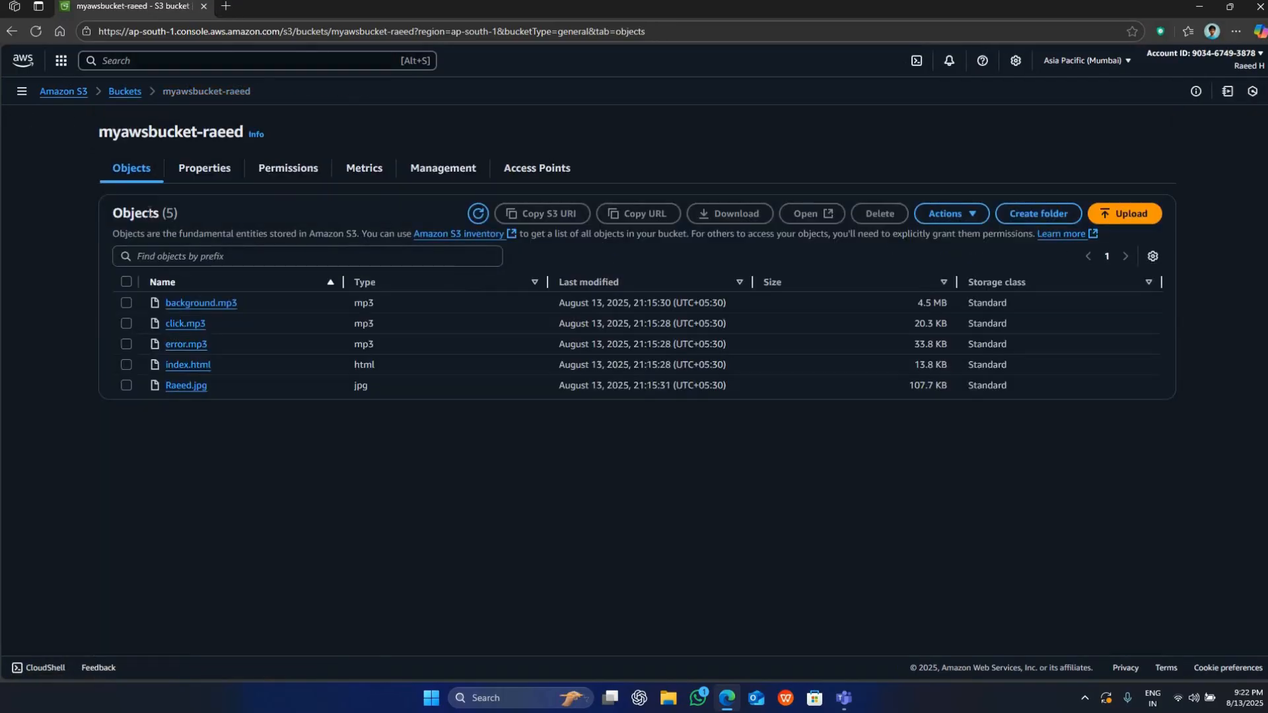
left_click(125, 91)
left_click(200, 295)
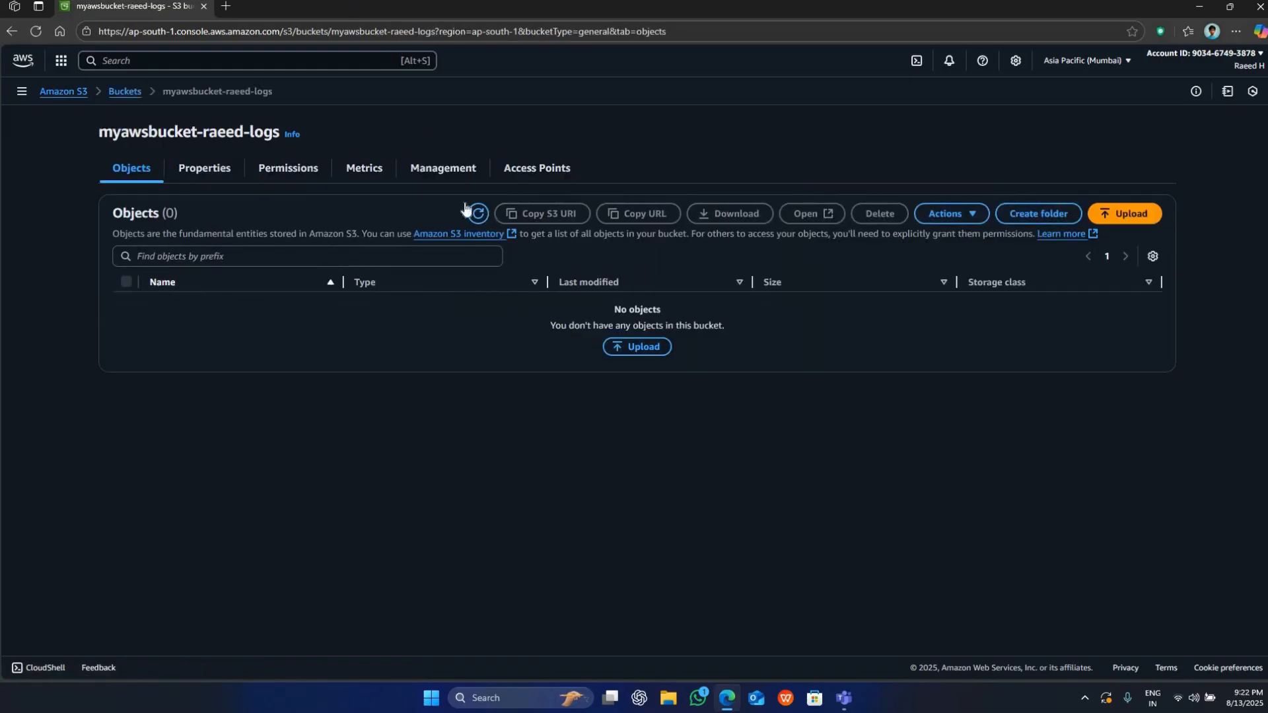
left_click(477, 213)
Return to the website bucket through the bucket list and open its properties.
left_click(120, 93)
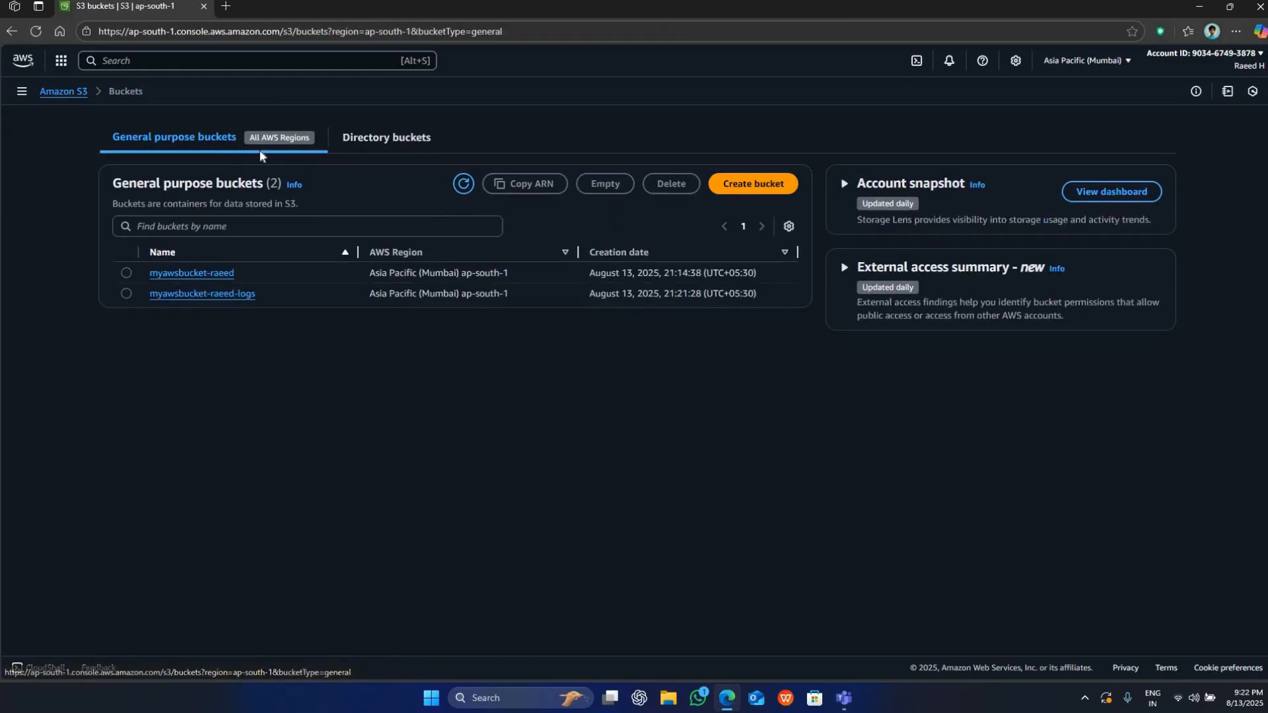
left_click(204, 275)
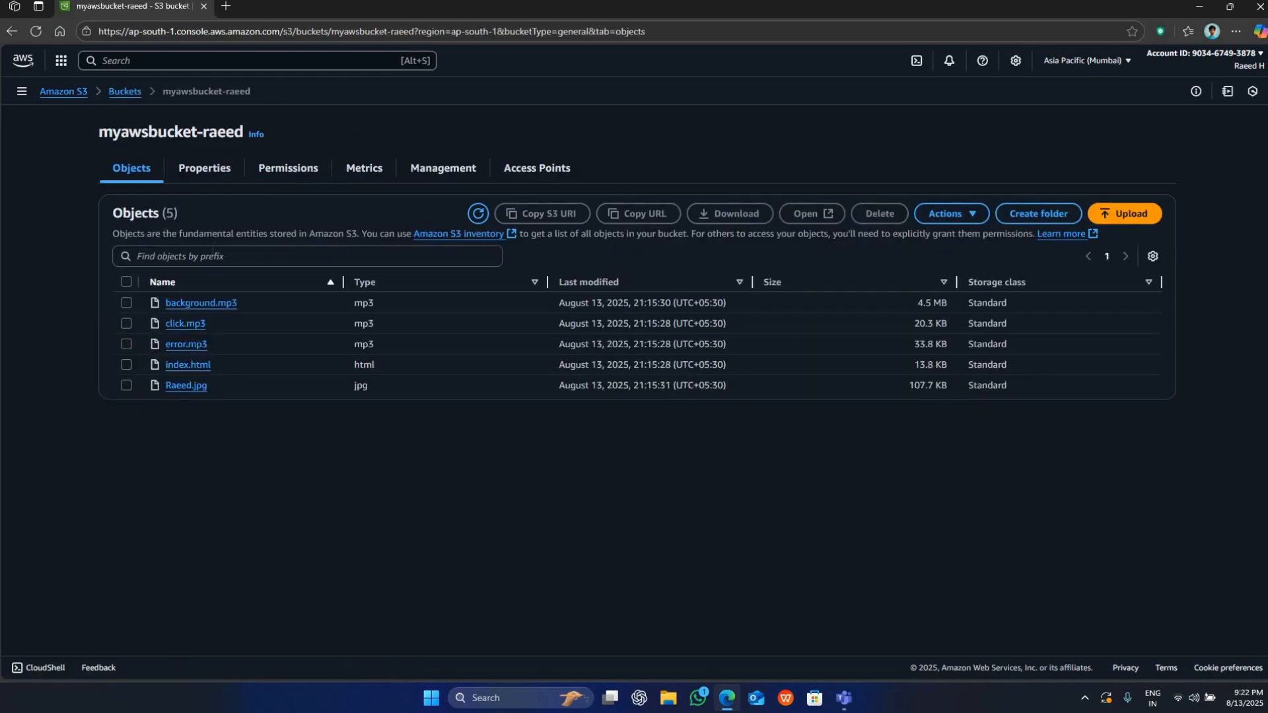
left_click(274, 173)
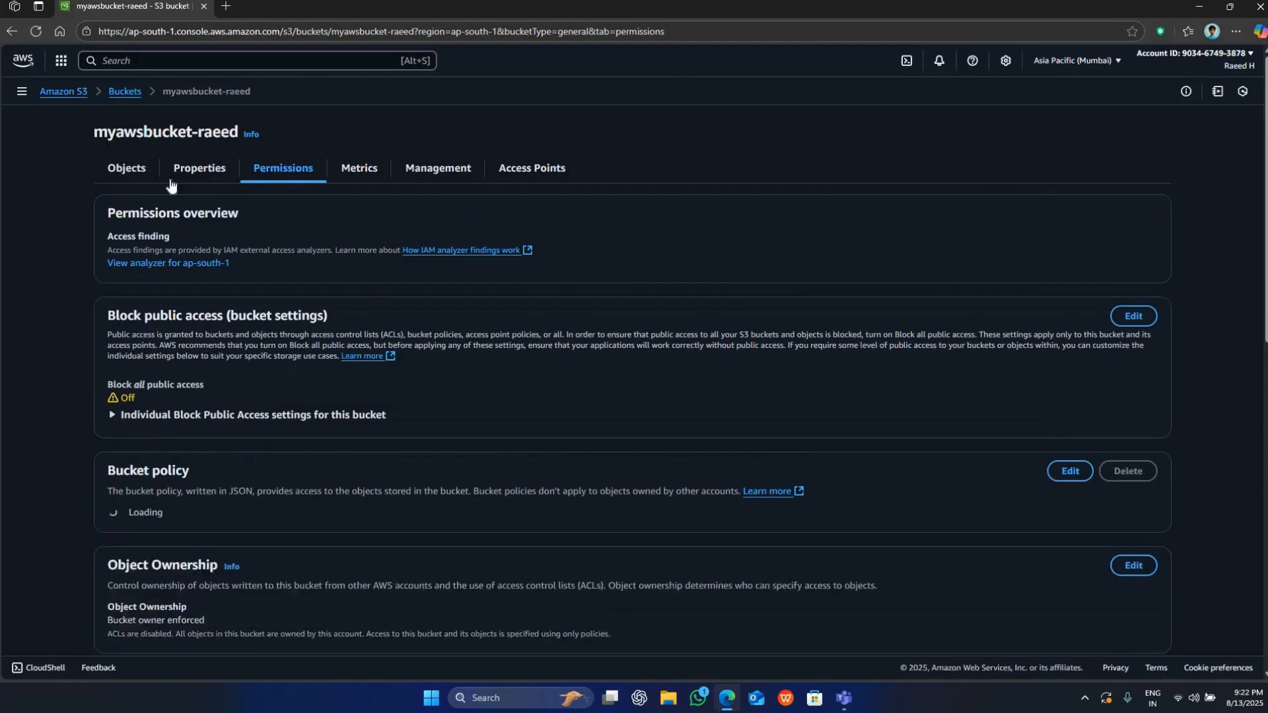
left_click(200, 167)
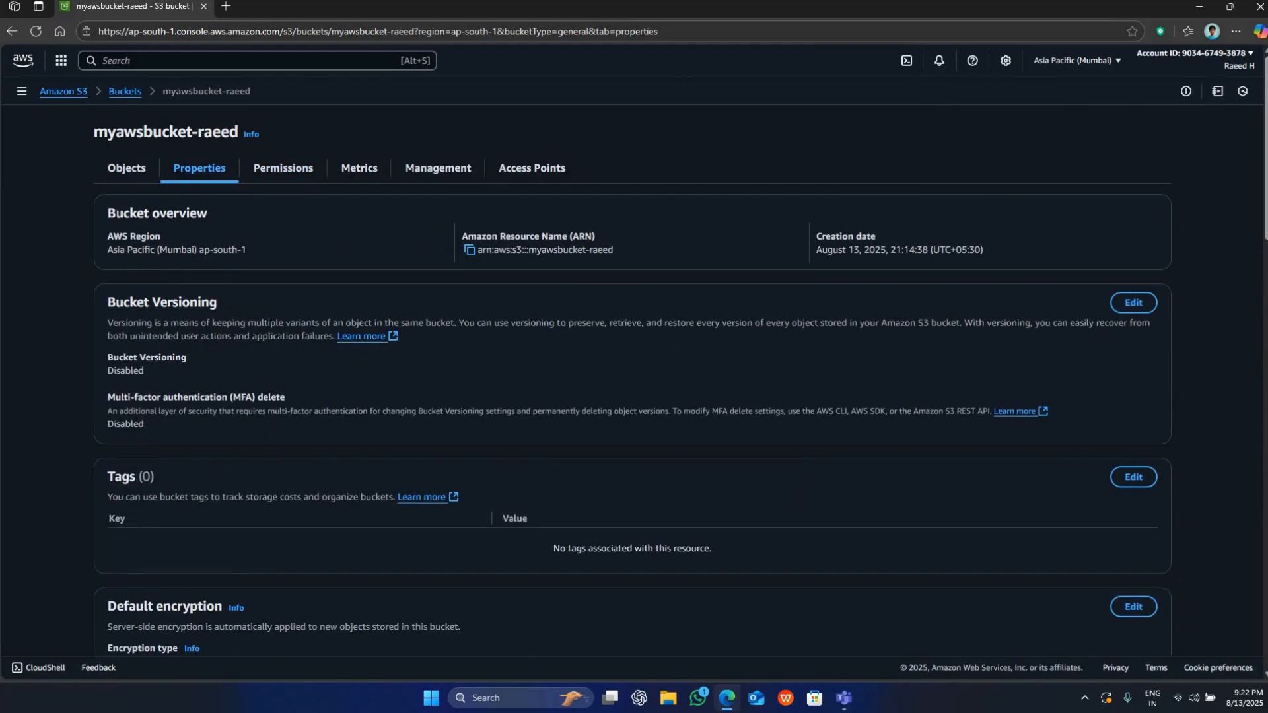
Look through the Bucket overview, Bucket Versioning, Tags and Default encryption sections of the website bucket's properties.
left_click_drag(239, 233, 103, 210)
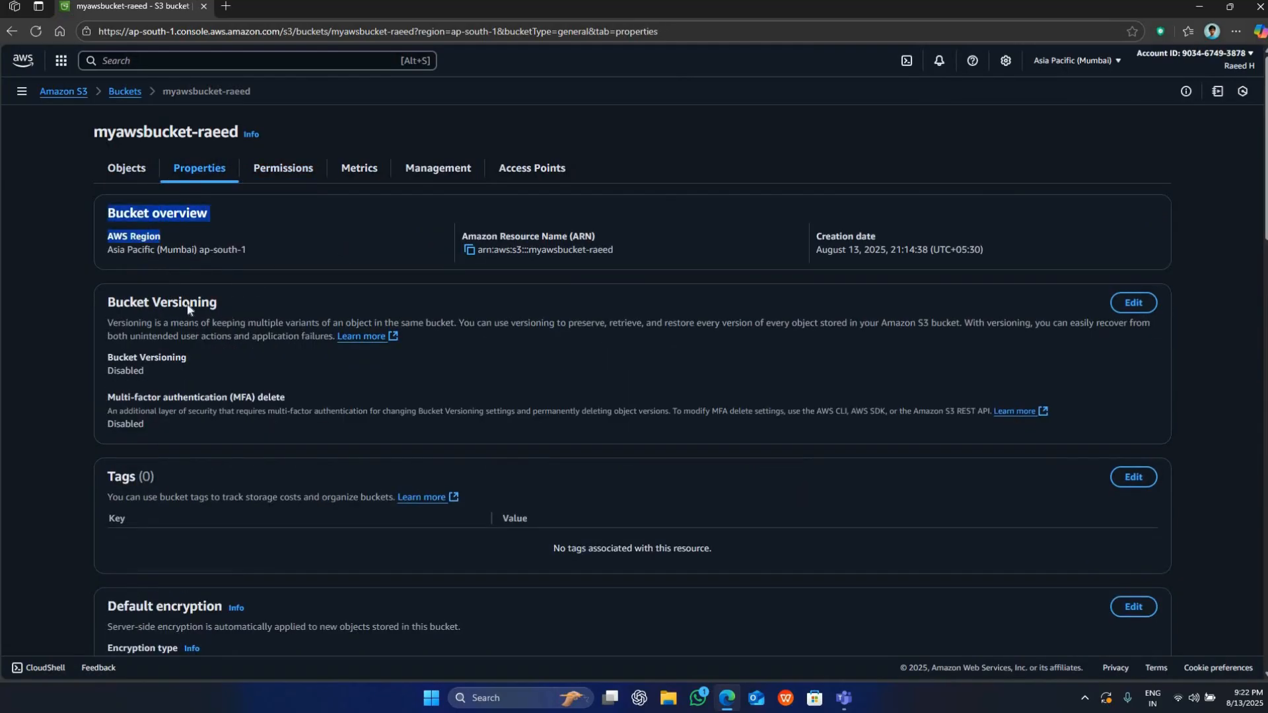
triple_click(272, 315)
left_click(275, 305)
scroll(277, 304, "down", 2)
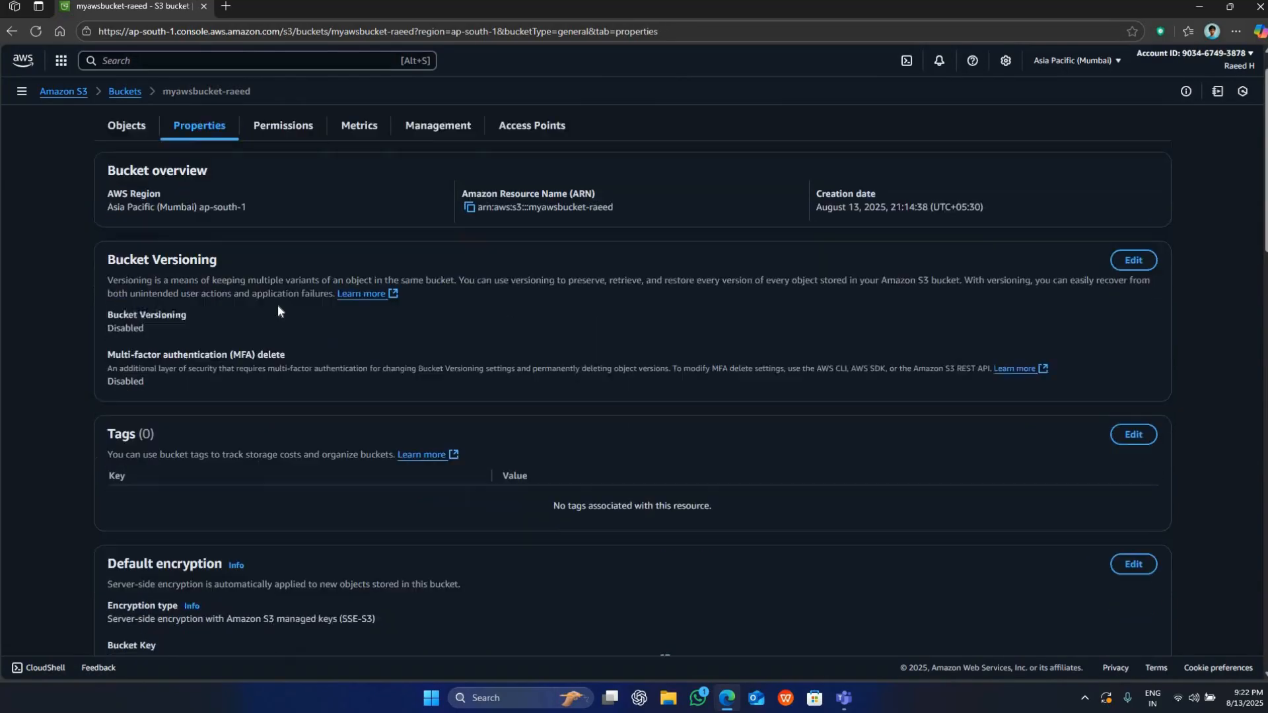
scroll(228, 360, "down", 1)
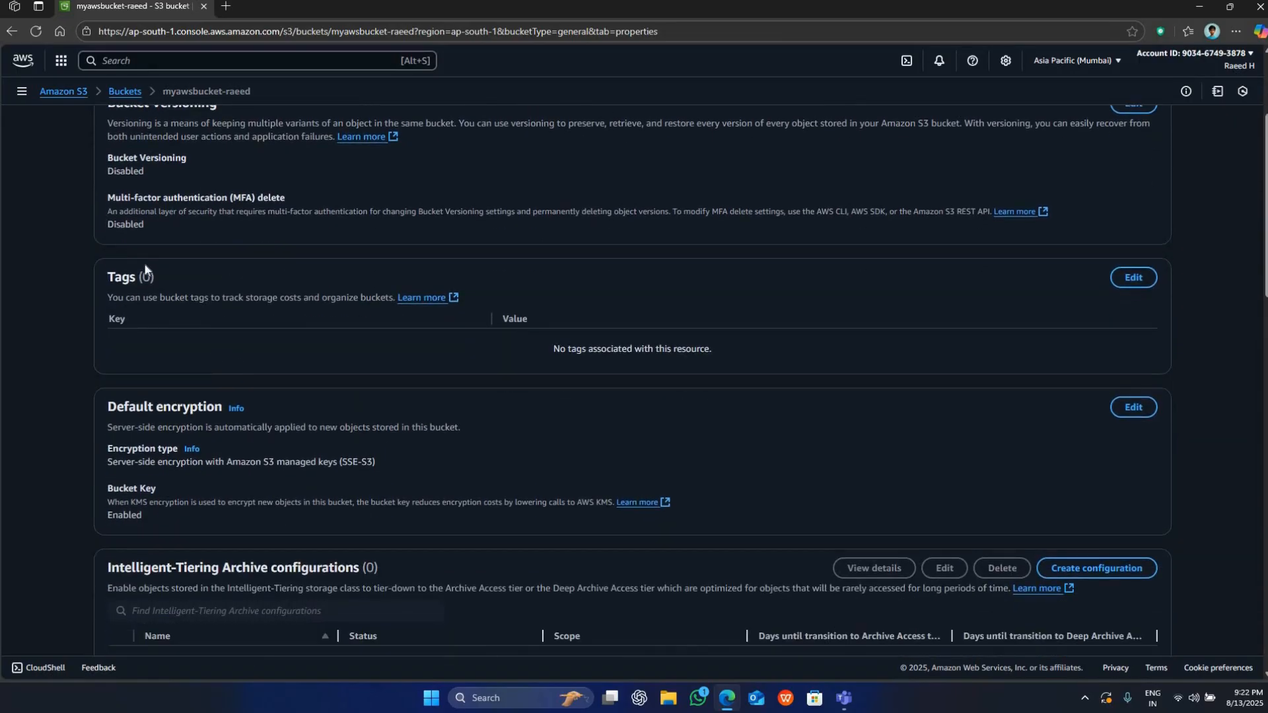
left_click_drag(115, 276, 195, 284)
scroll(182, 276, "down", 2)
left_click_drag(109, 274, 202, 283)
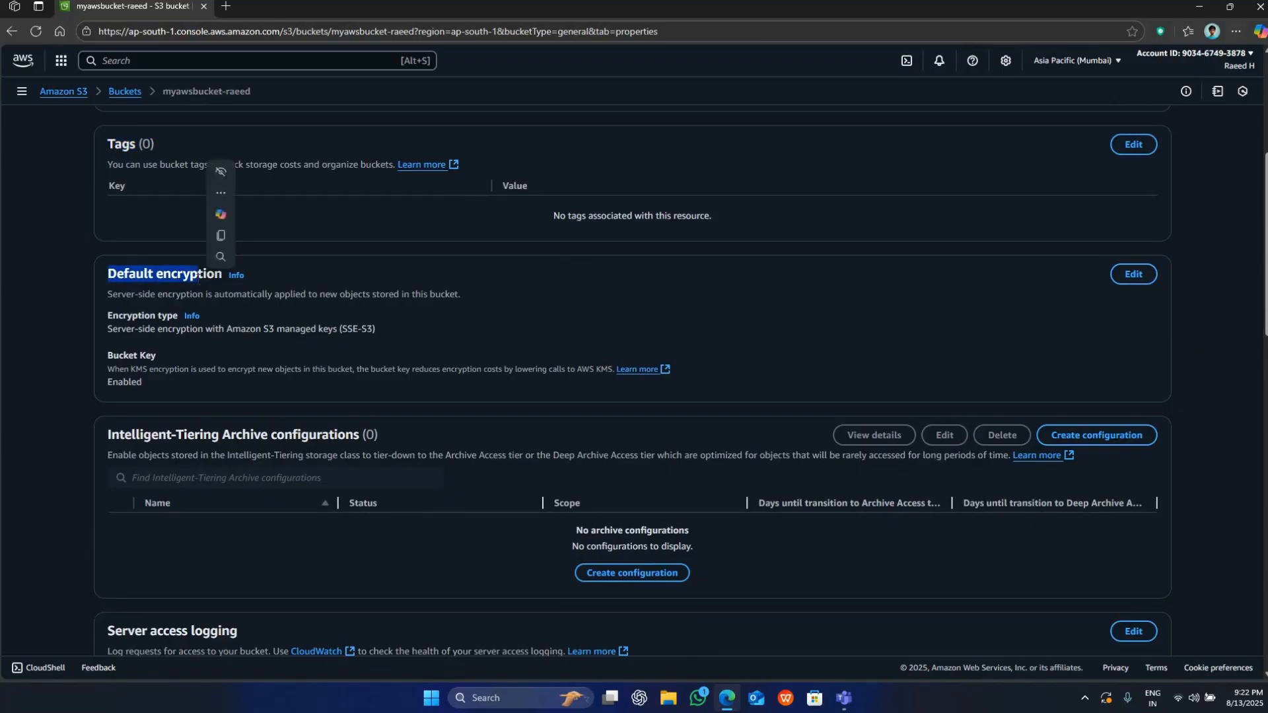
left_click(202, 282)
Open the website bucket's default encryption for editing and read about the Amazon S3 managed keys (SSE-S3) option.
left_click(1134, 275)
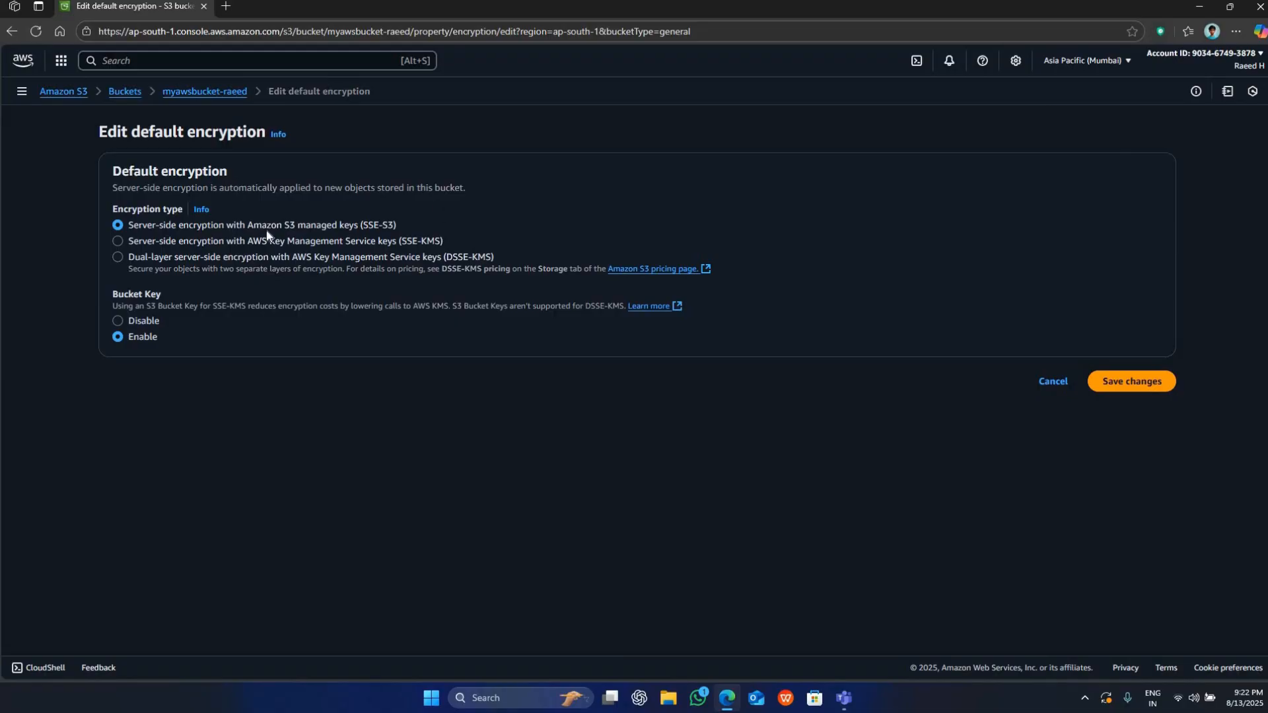
left_click_drag(430, 228, 291, 226)
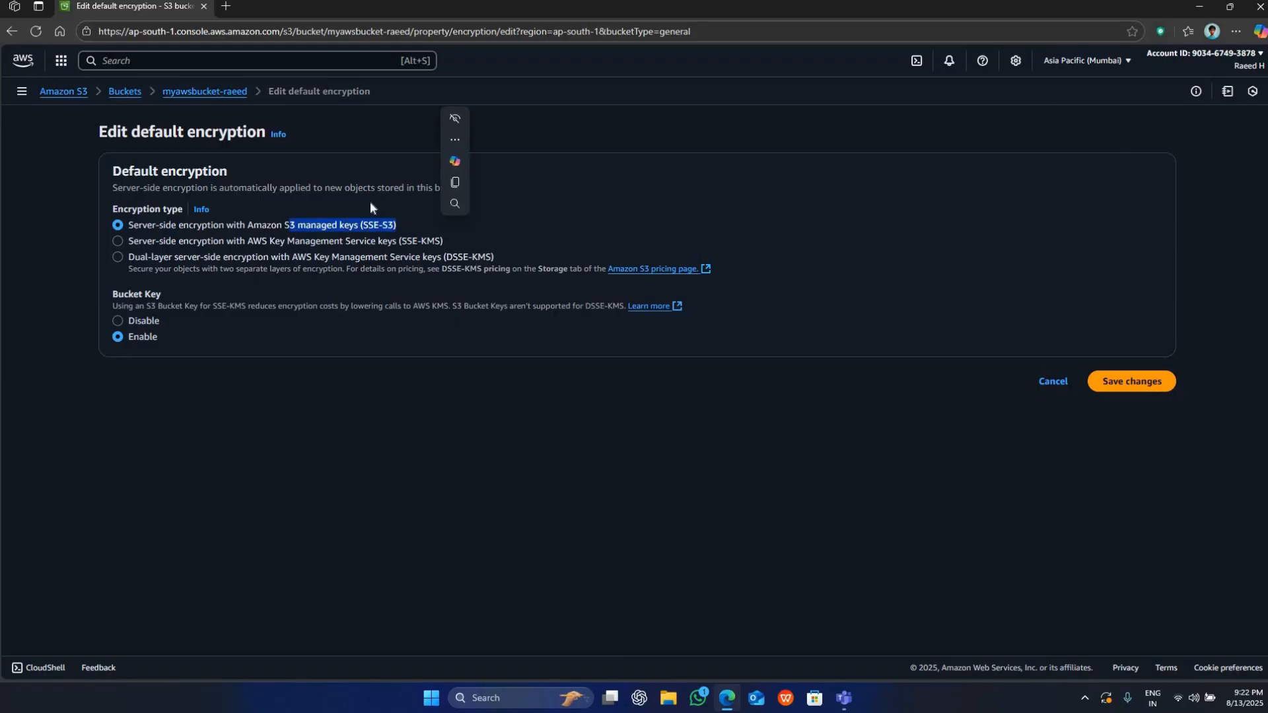
left_click(370, 200)
left_click_drag(407, 190, 462, 191)
left_click(463, 194)
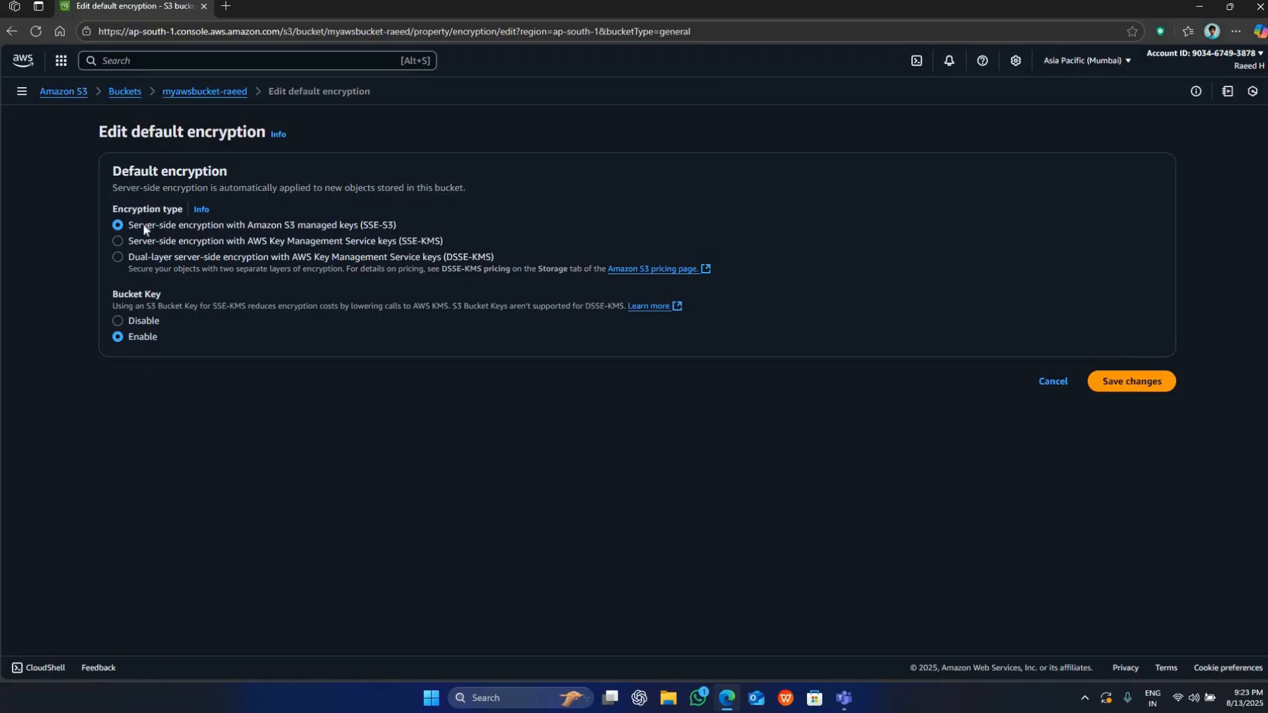
left_click_drag(295, 225, 126, 225)
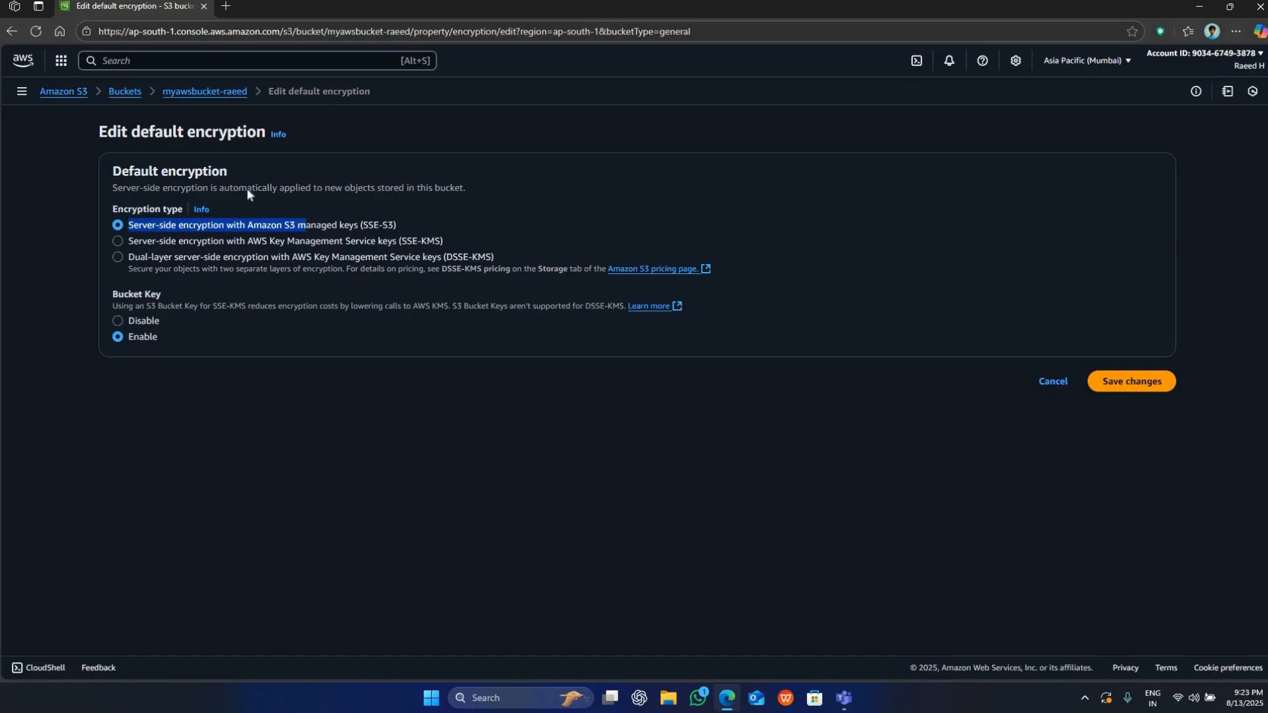
left_click_drag(375, 189, 219, 188)
left_click(313, 172)
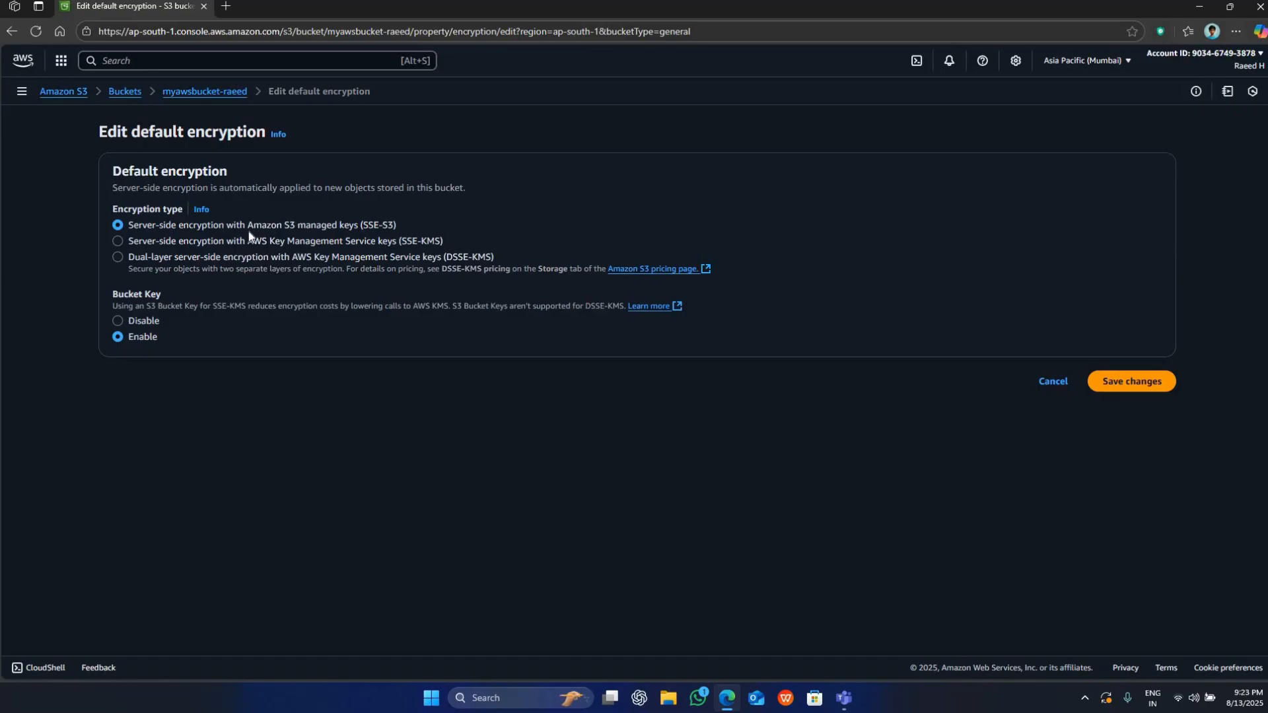
Try the SSE-KMS encryption type, view the KMS key creation page, cancel it, and set the encryption type back to SSE-S3.
left_click_drag(253, 241, 441, 242)
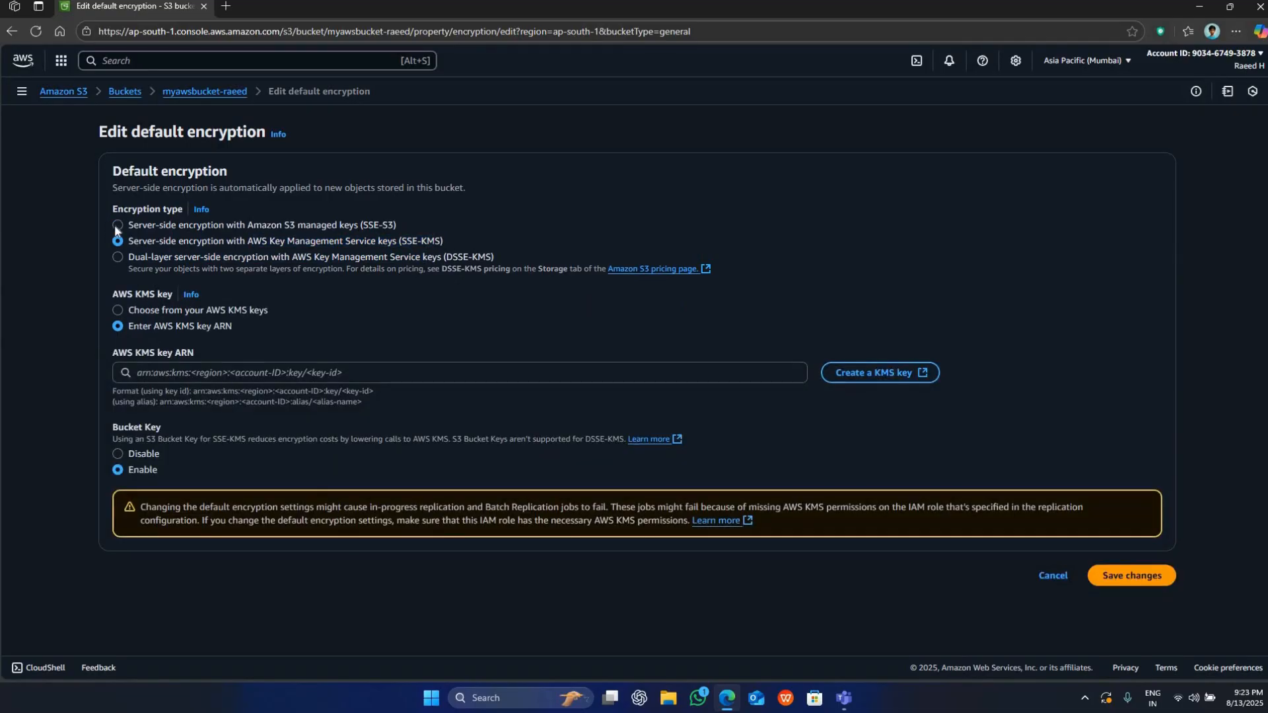
left_click(880, 370)
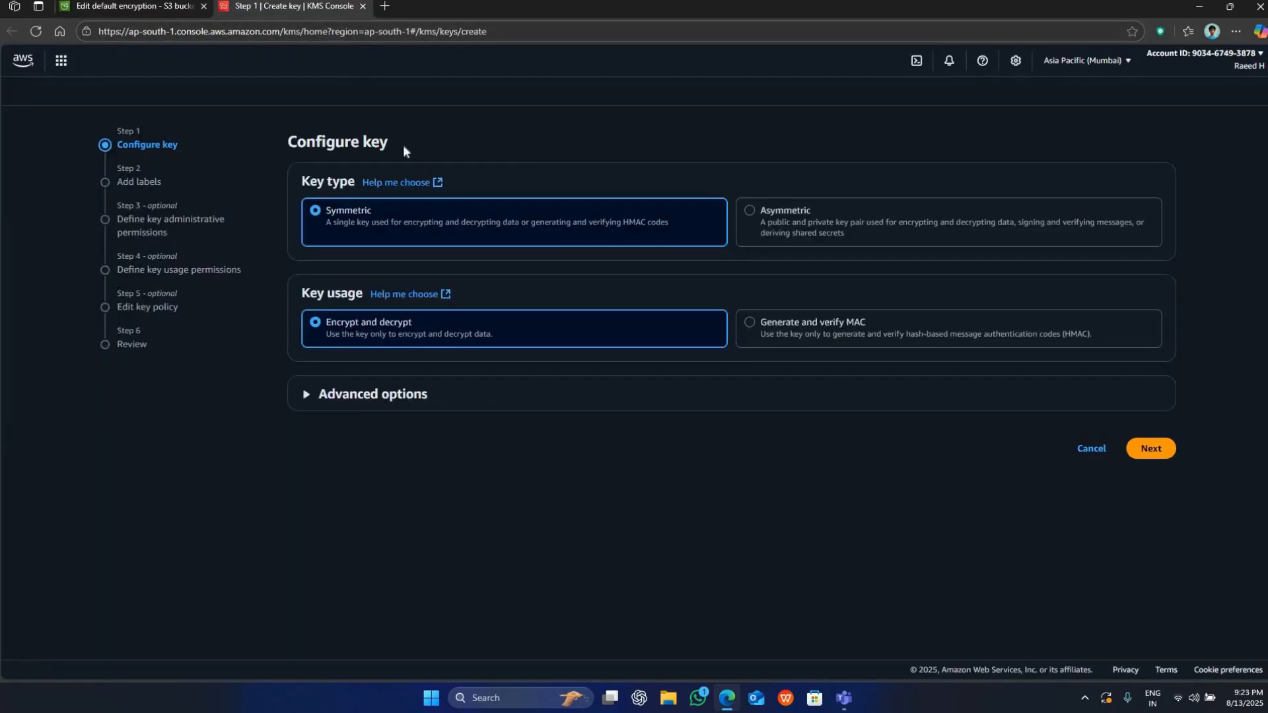
left_click(1092, 497)
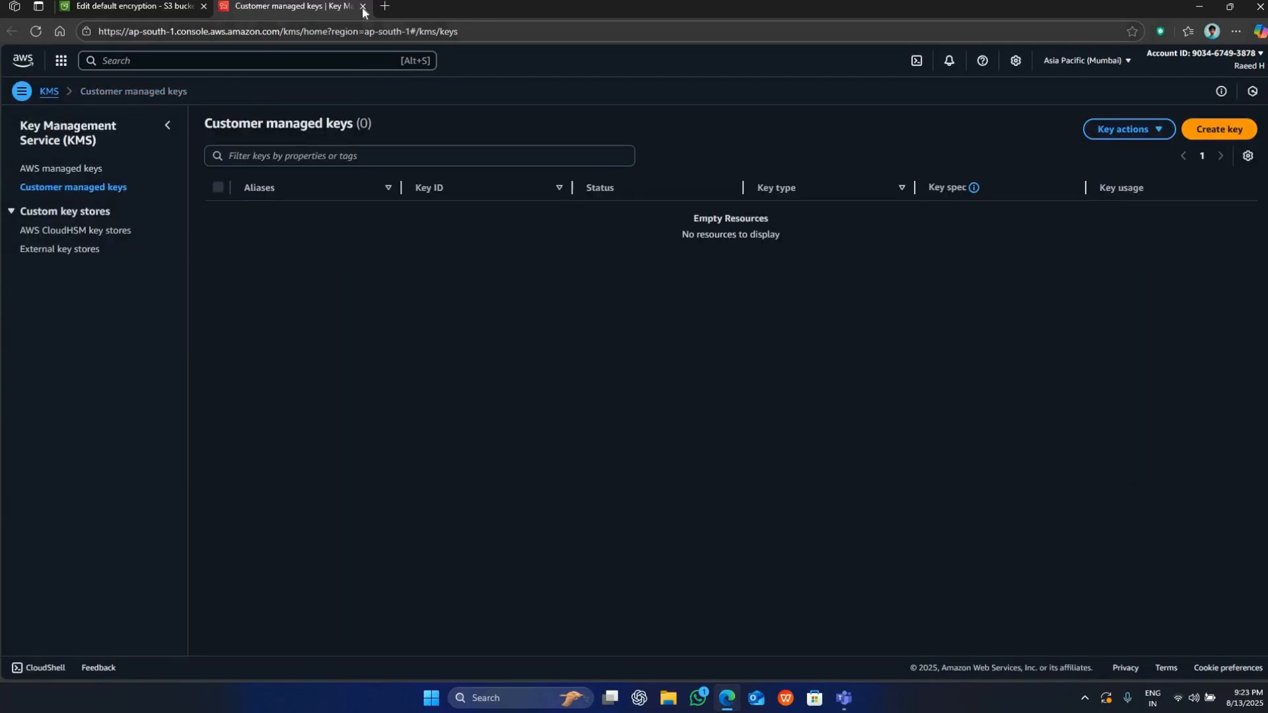
left_click(362, 6)
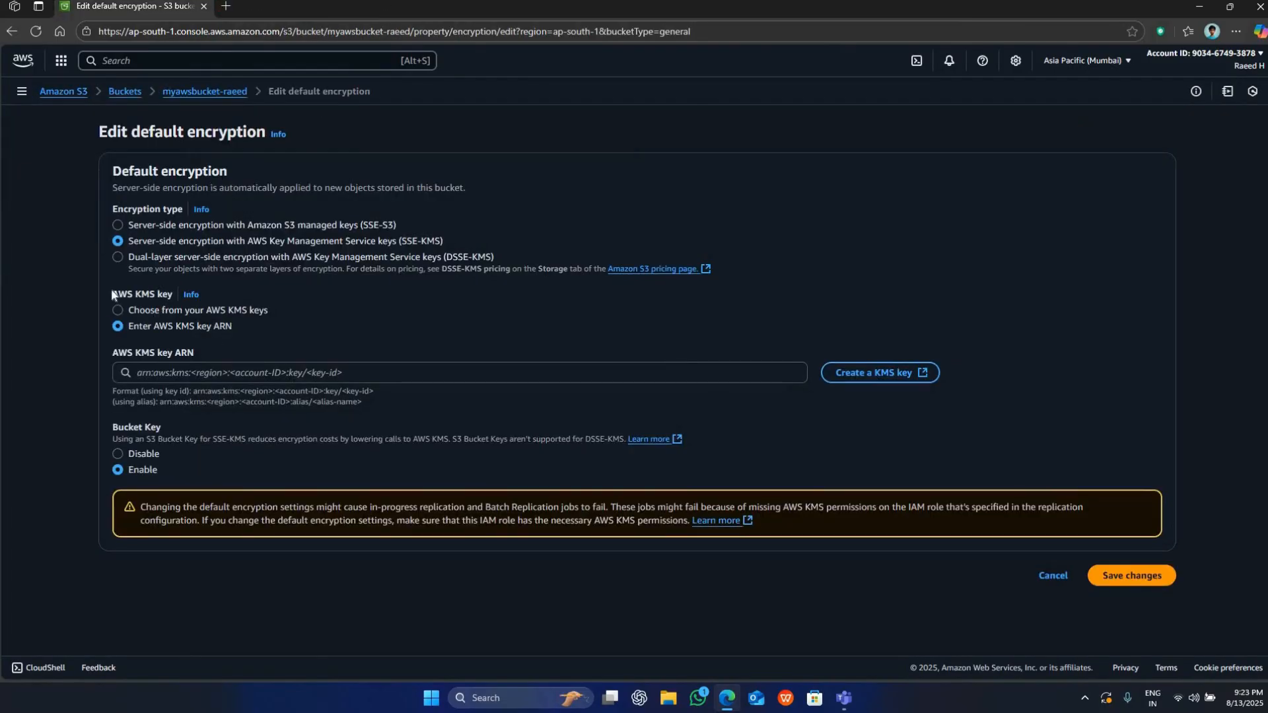
left_click(120, 224)
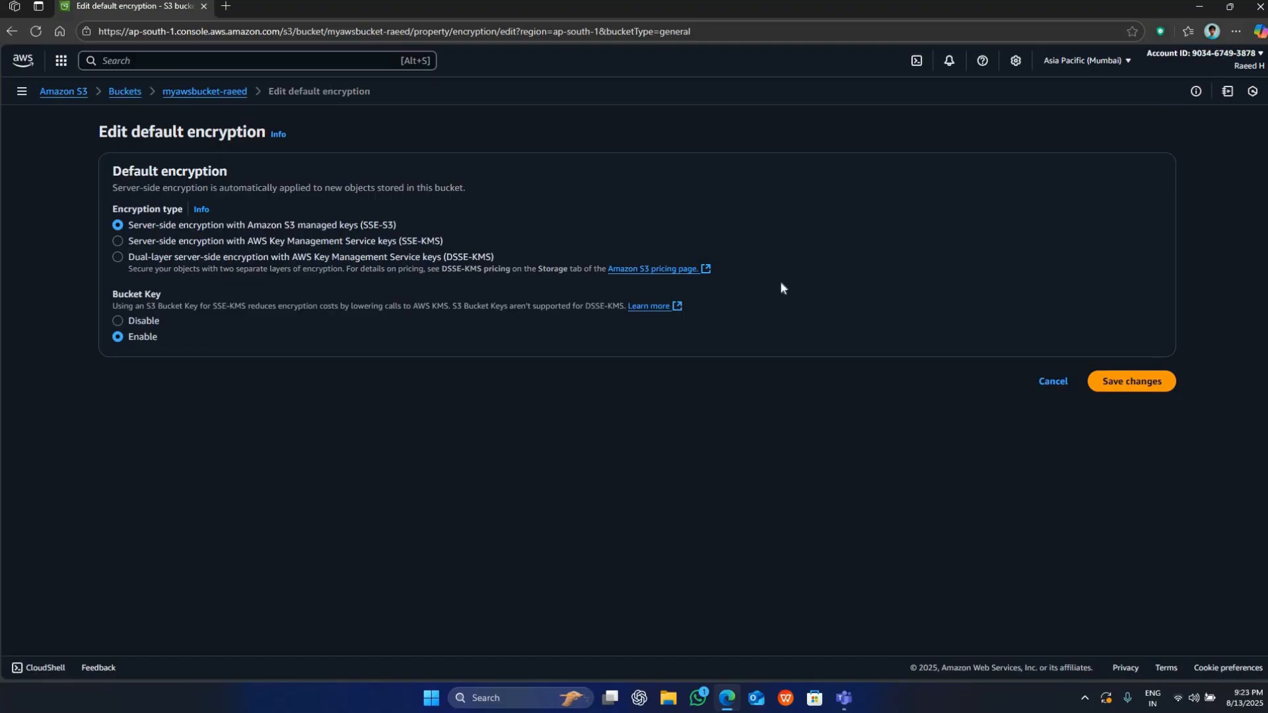
Review the default encryption options and leave the editing page without saving.
left_click_drag(99, 132, 186, 132)
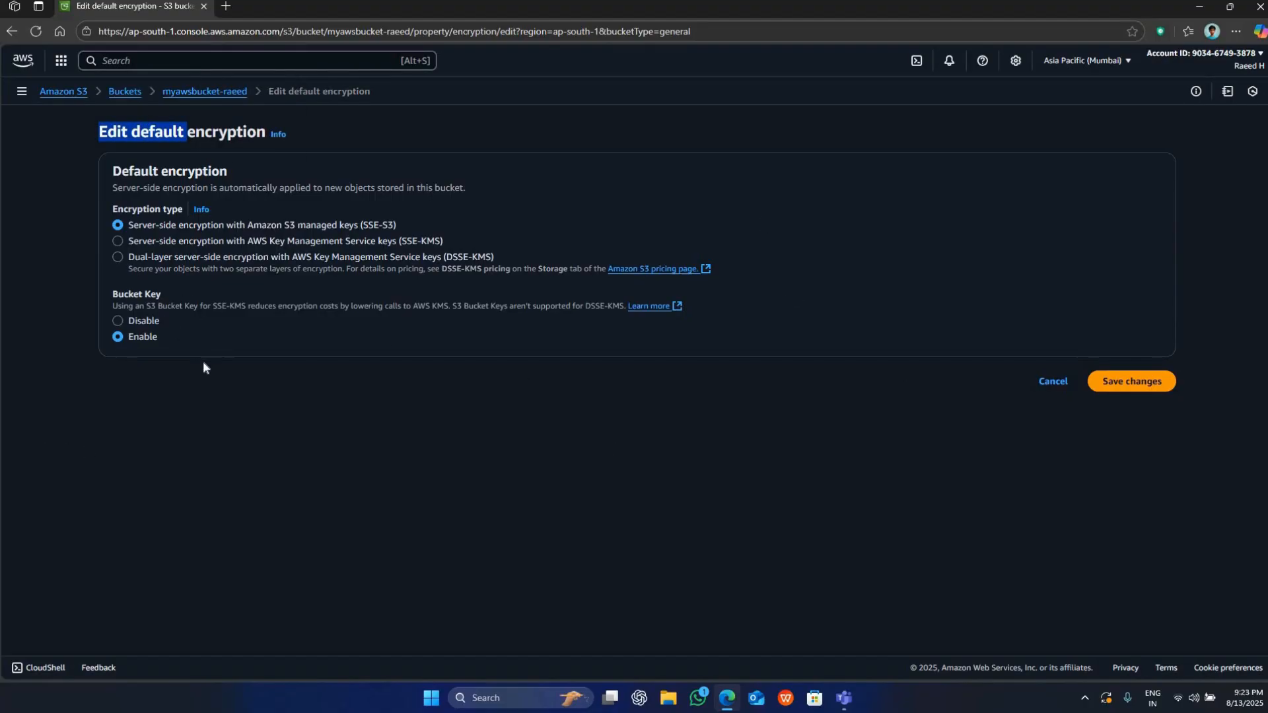
left_click_drag(113, 181, 875, 455)
left_click(993, 403)
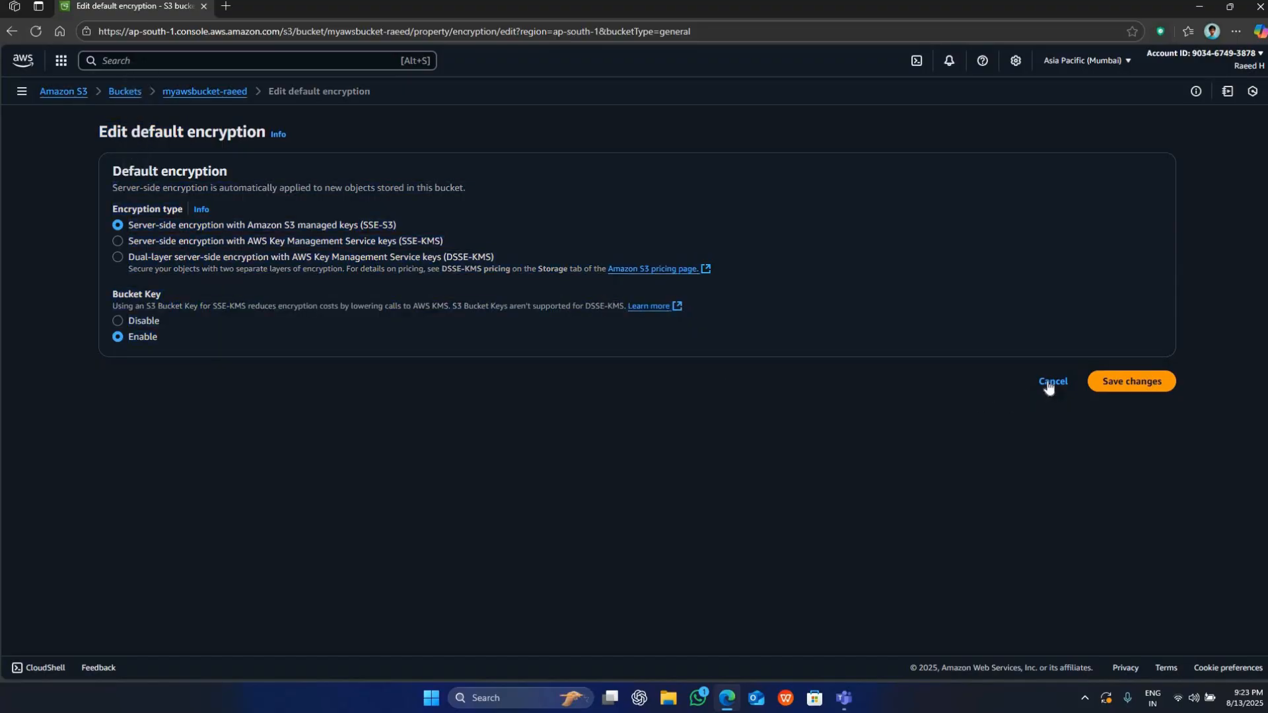
left_click(1052, 381)
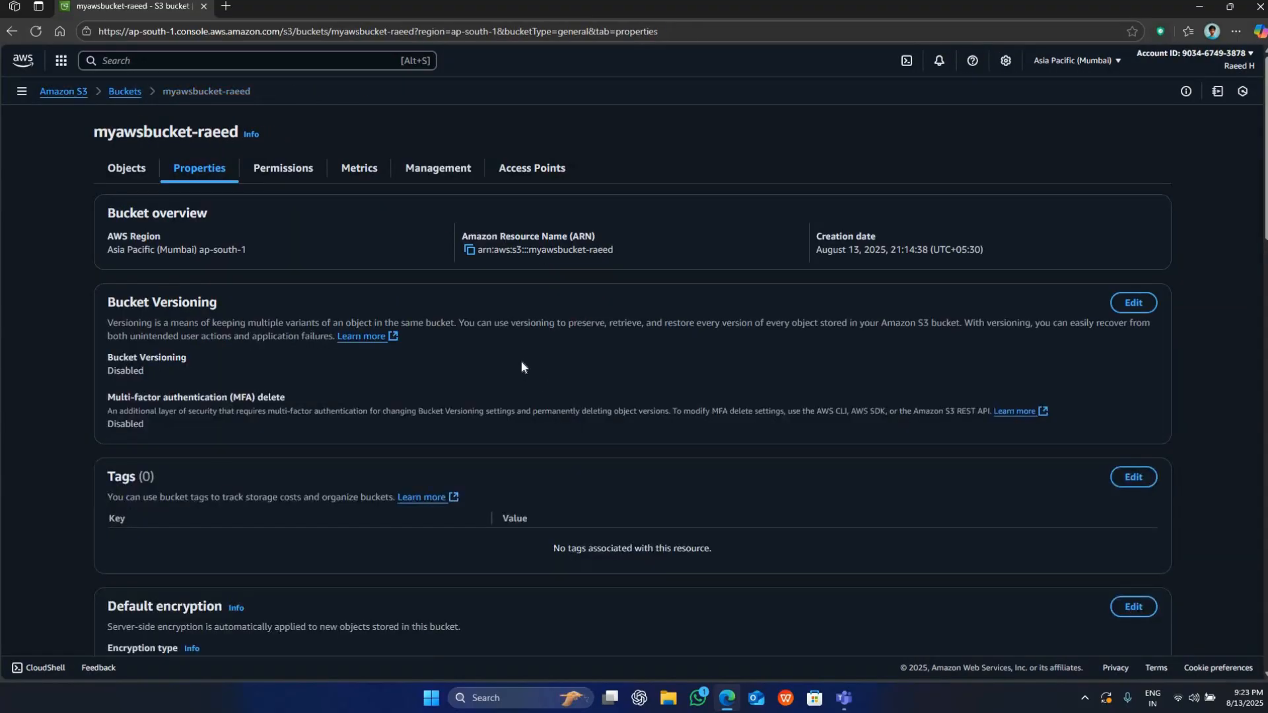
Go to Intelligent-Tiering Archive configurations in the bucket's properties and start creating a configuration.
scroll(521, 367, "down", 6)
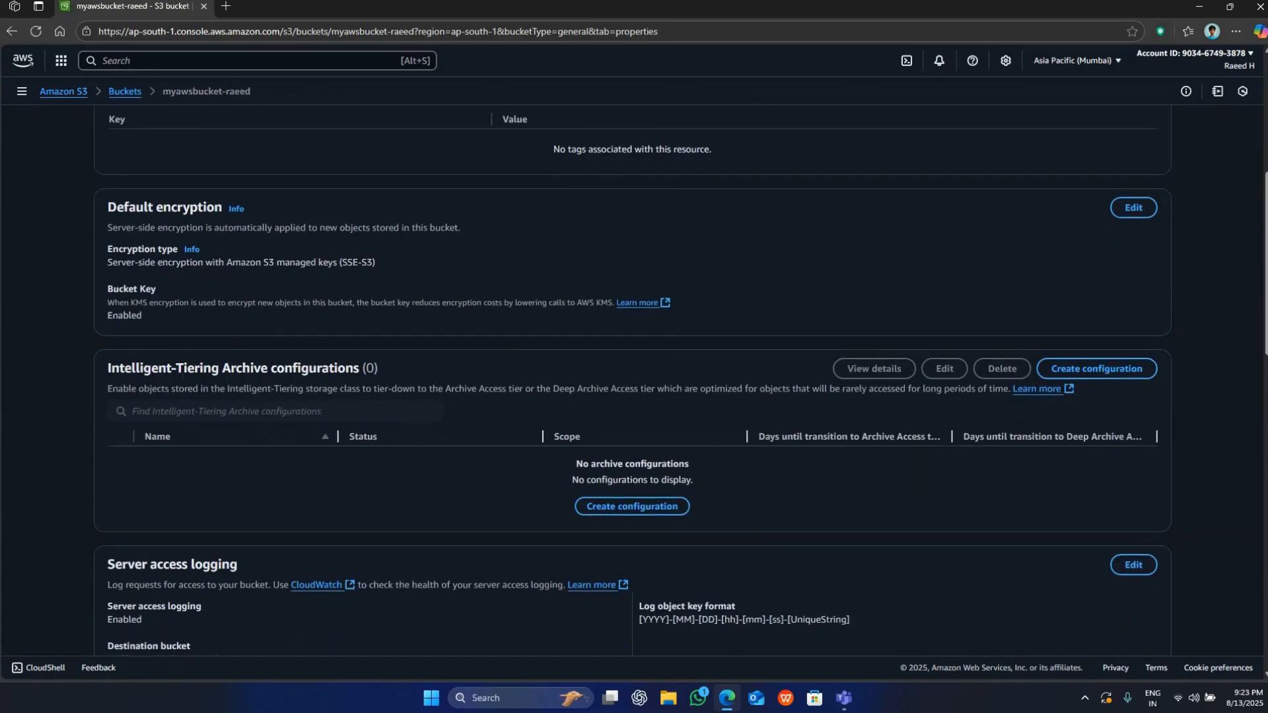
left_click_drag(110, 382, 442, 357)
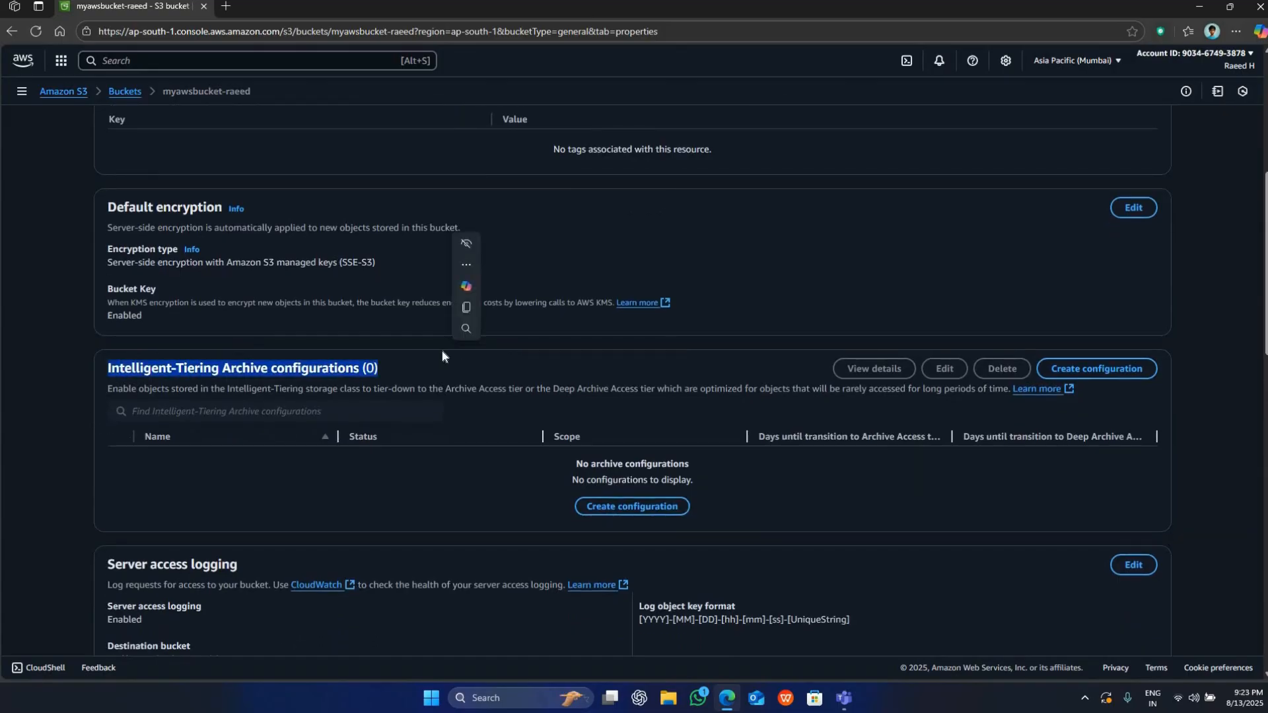
left_click(442, 357)
left_click(618, 507)
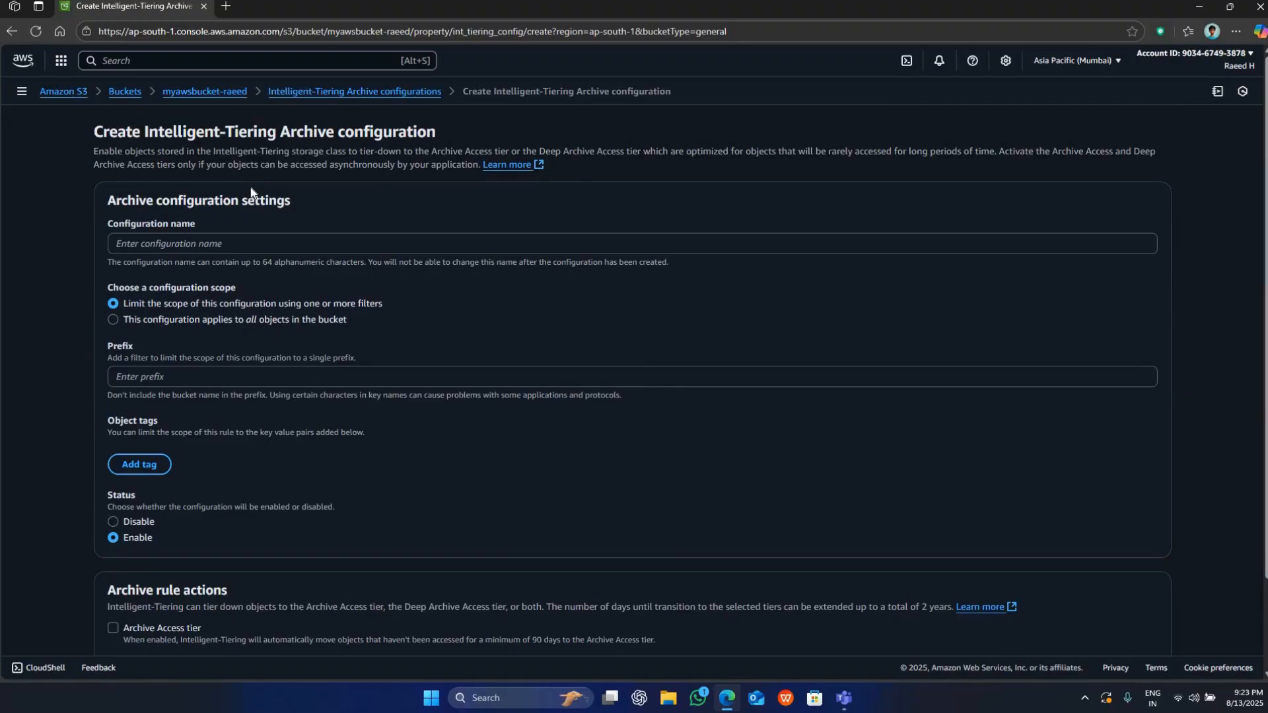
Examine the Intelligent-Tiering Archive configuration page, including its description, archive configuration settings and archive rule actions.
scroll(251, 191, "down", 2)
scroll(218, 228, "up", 2)
left_click(231, 242)
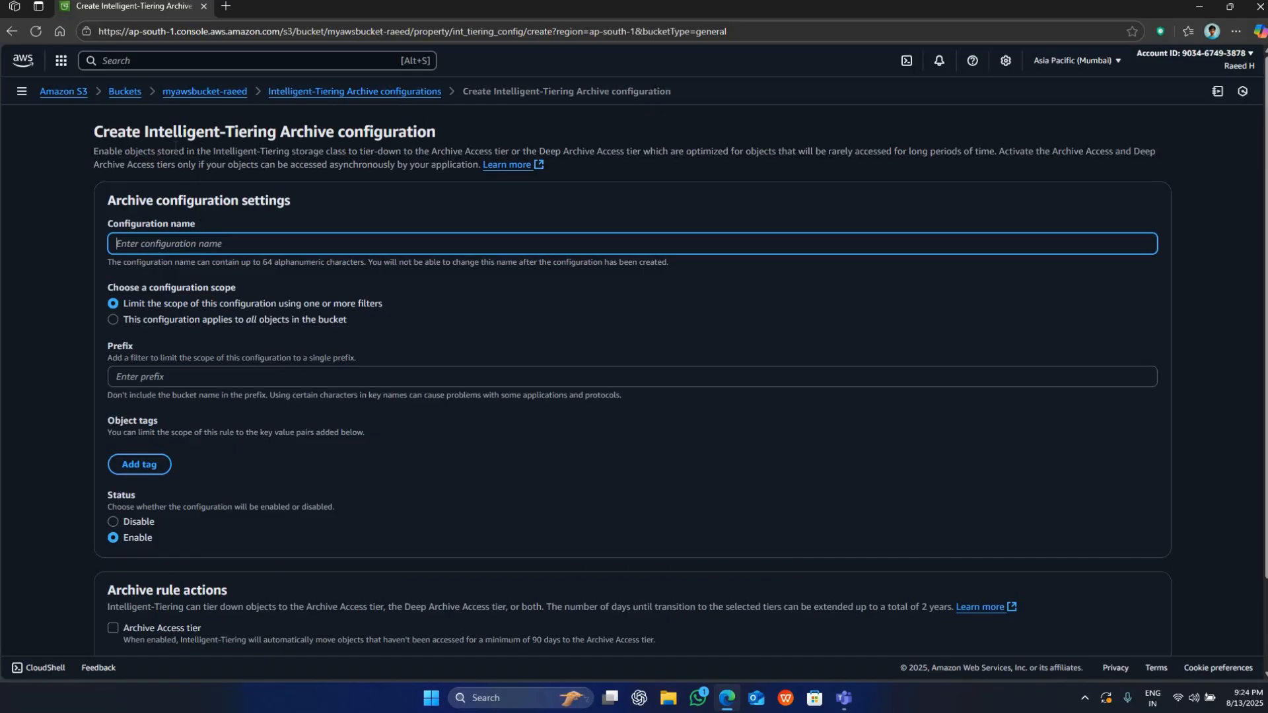
left_click_drag(147, 152, 206, 152)
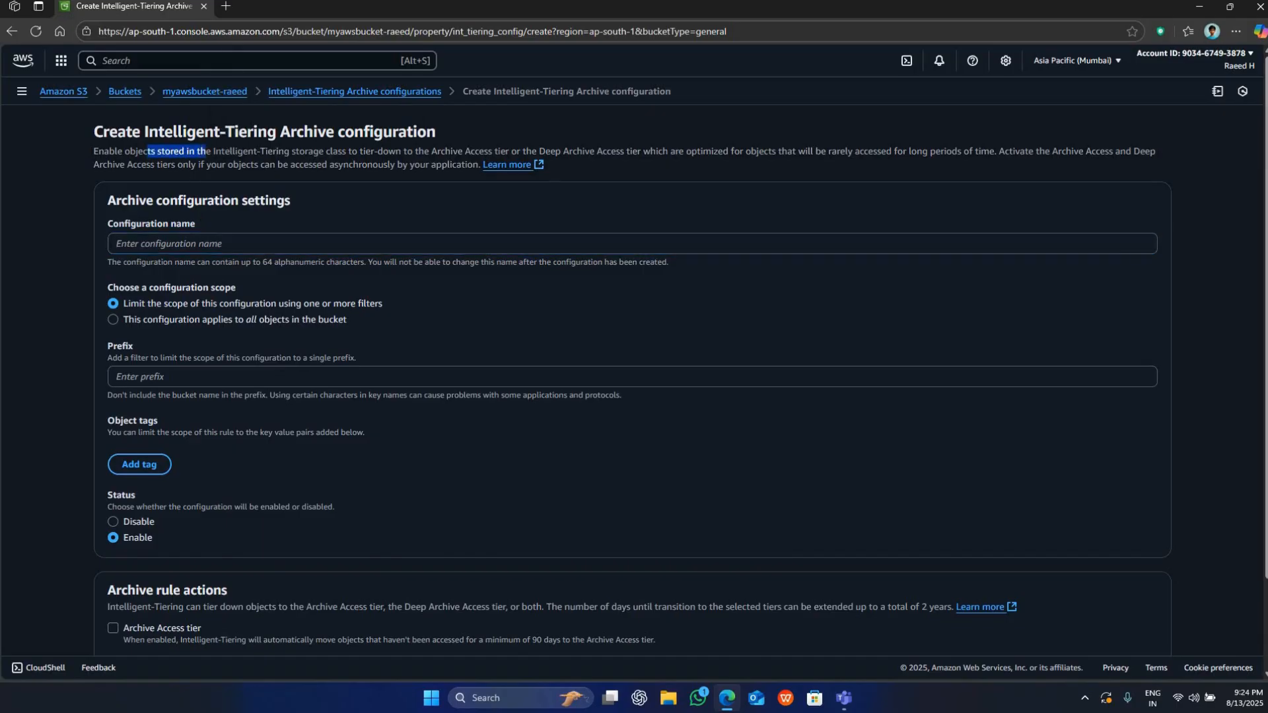
left_click(362, 158)
left_click_drag(365, 152, 509, 153)
left_click(611, 146)
double_click(612, 147)
scroll(288, 489, "down", 2)
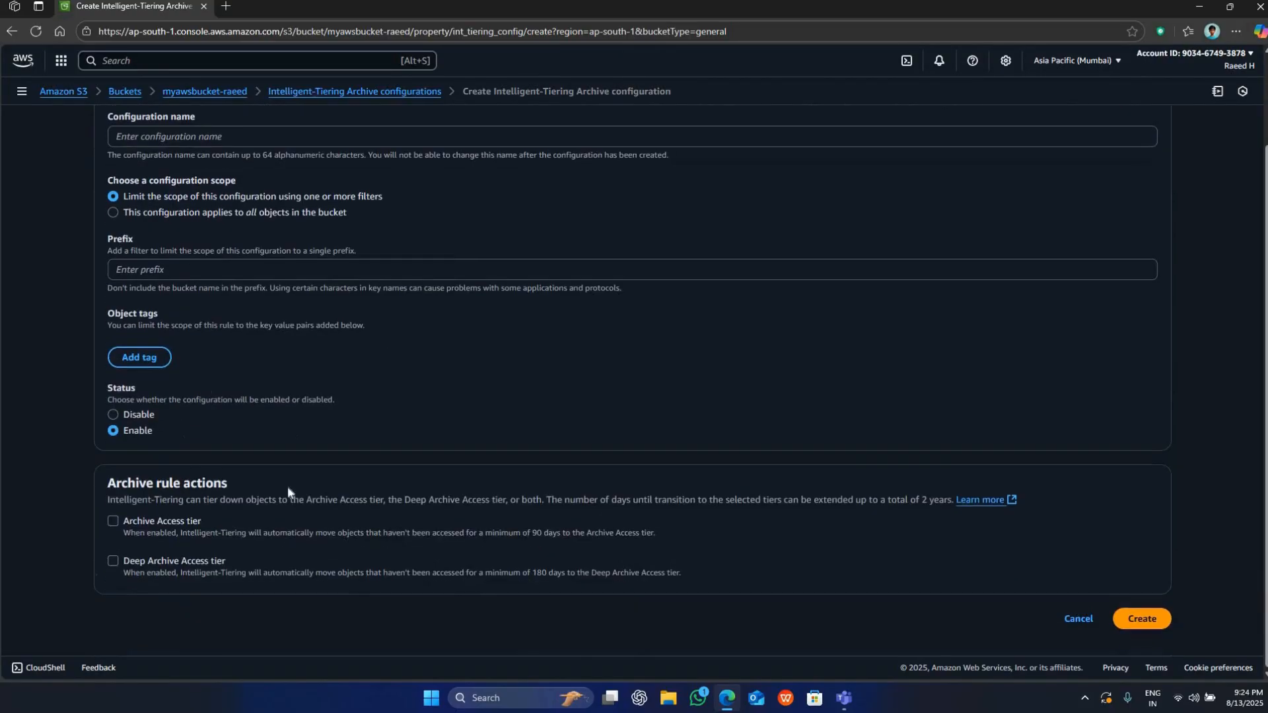
Review the Intelligent-Tiering Archive description, configuration settings and archive rule actions, and leave the page without creating a configuration.
scroll(439, 218, "up", 2)
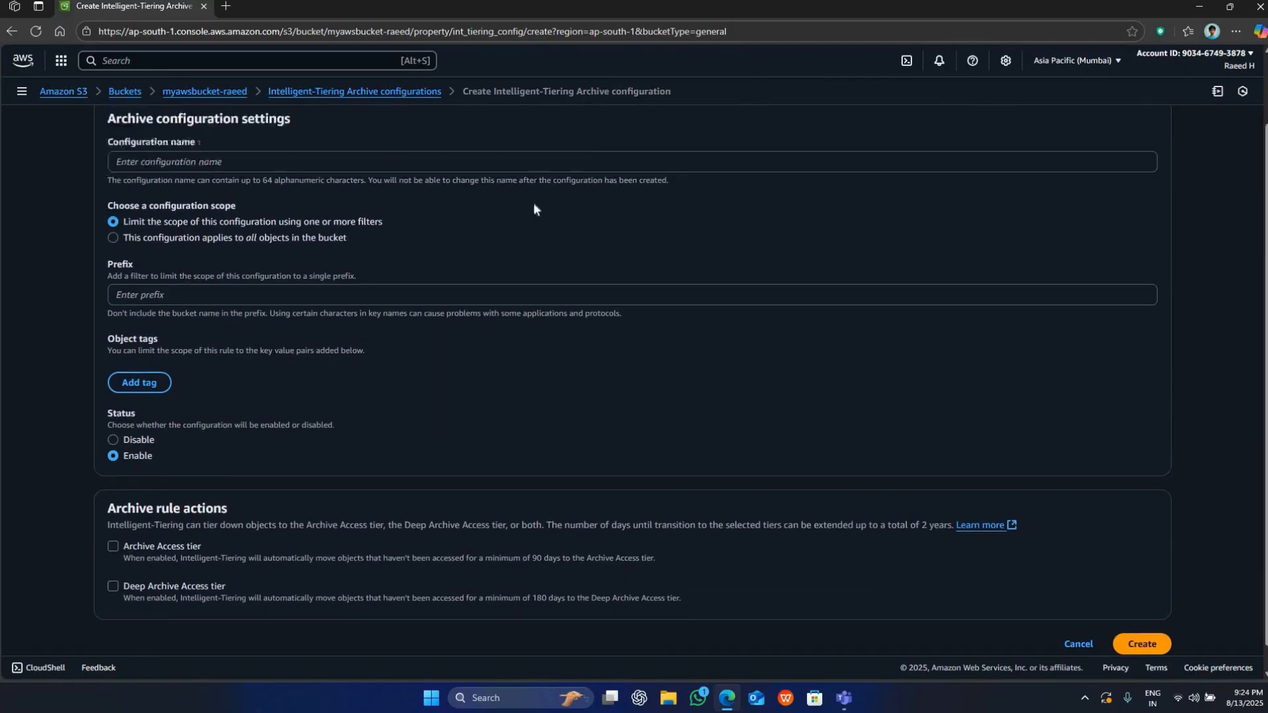
left_click_drag(806, 152, 597, 152)
left_click(820, 151)
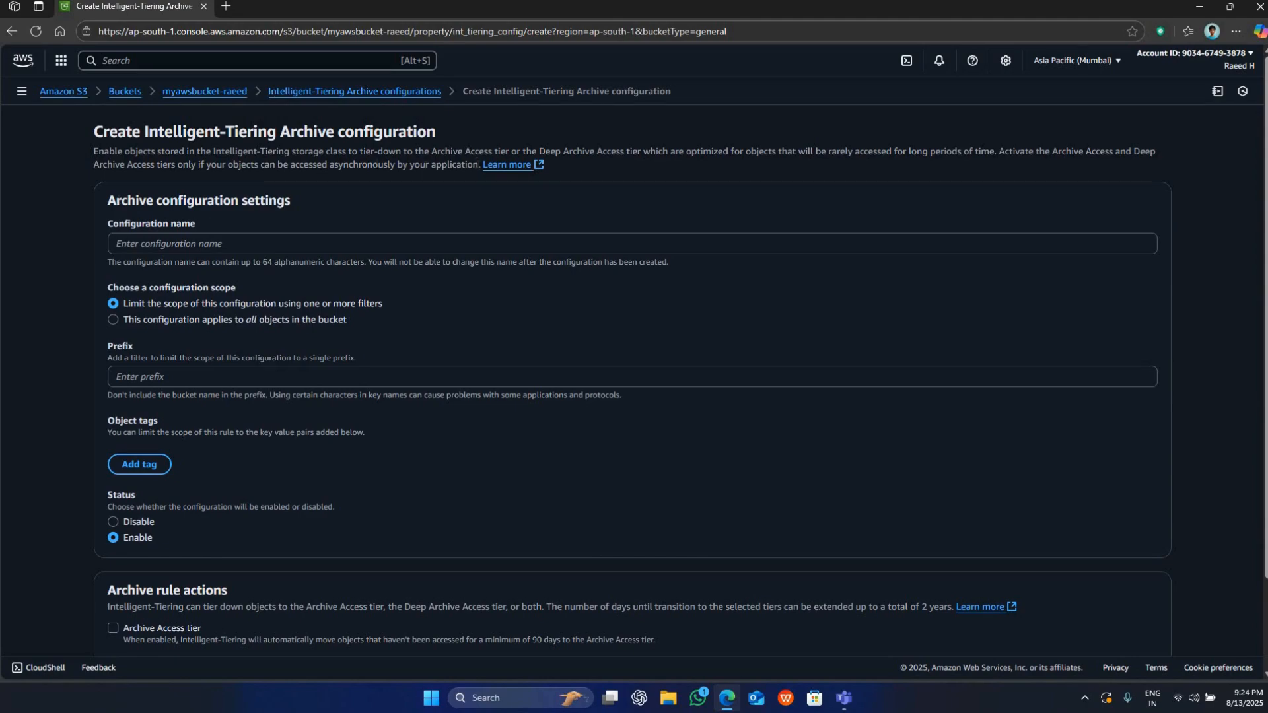
left_click_drag(480, 165, 54, 148)
left_click(165, 139)
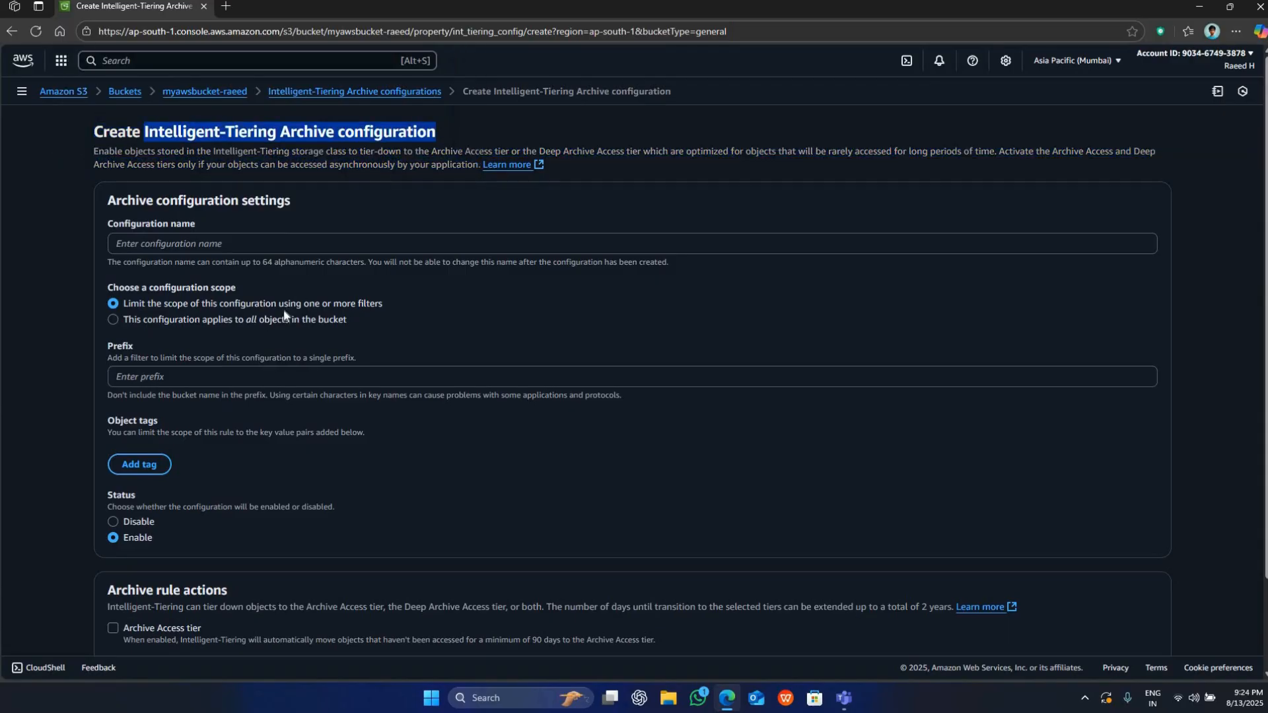
scroll(280, 315, "down", 2)
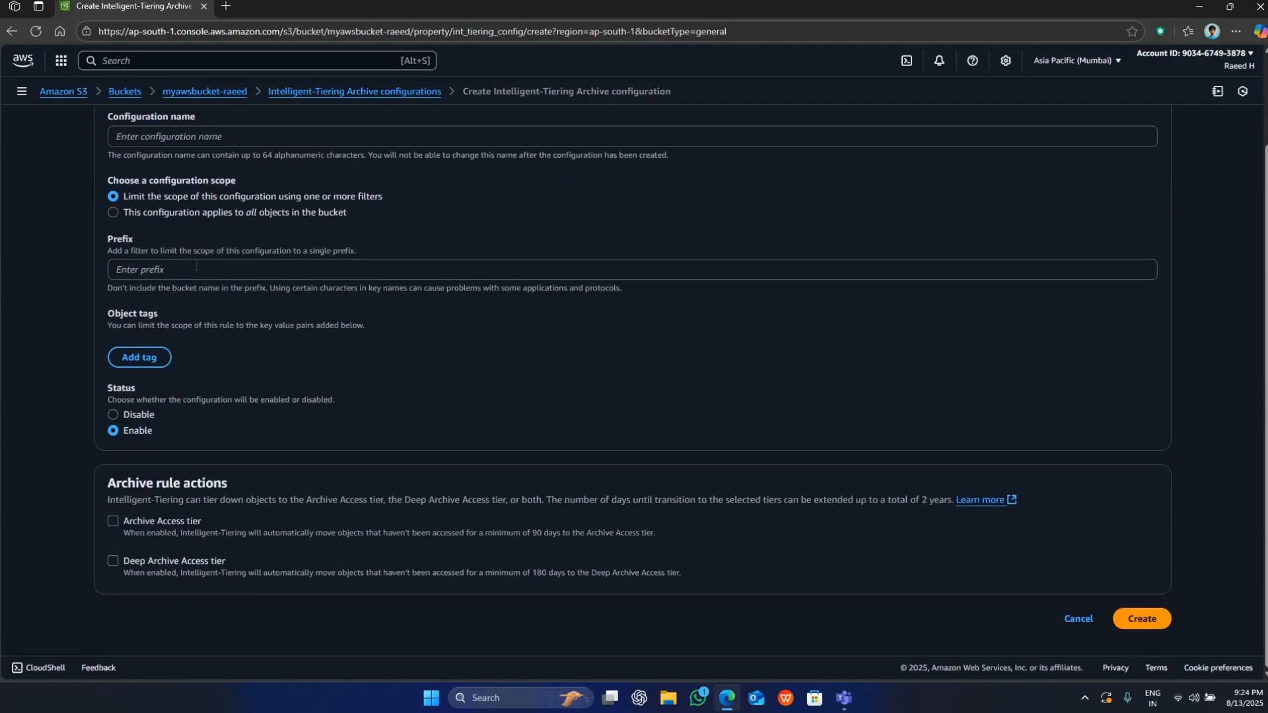
scroll(668, 374, "up", 2)
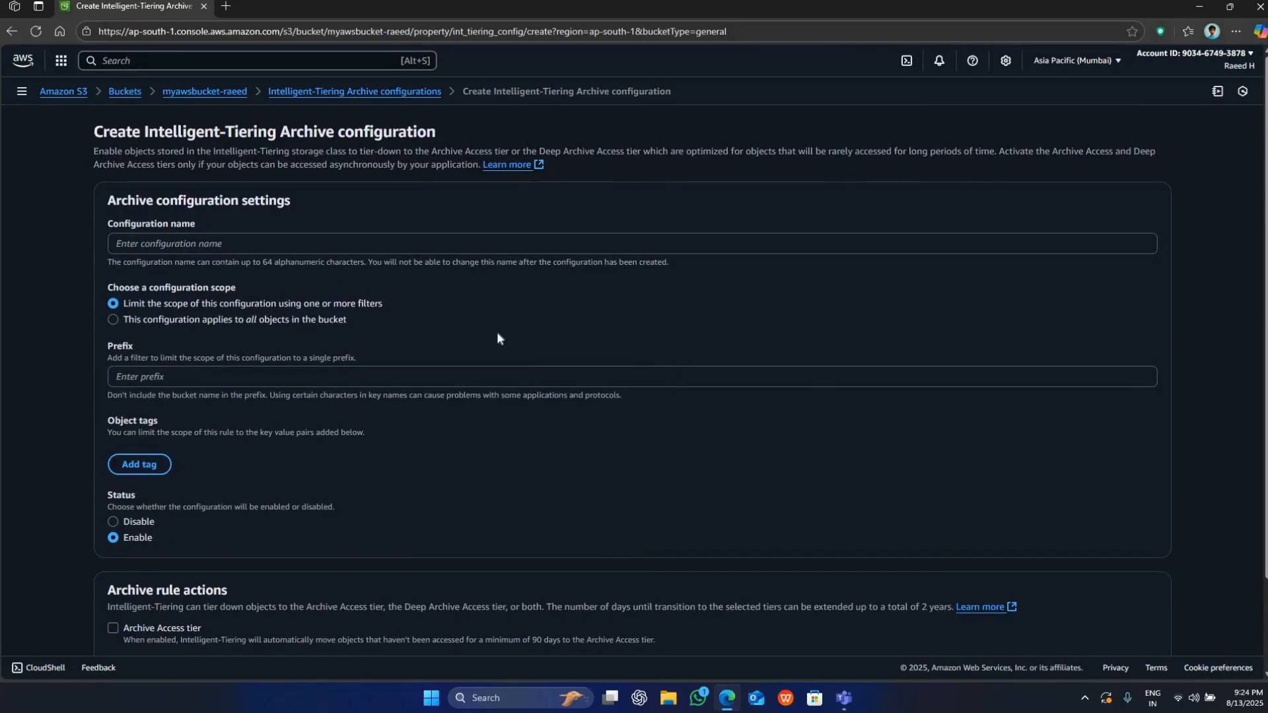
scroll(431, 342, "down", 2)
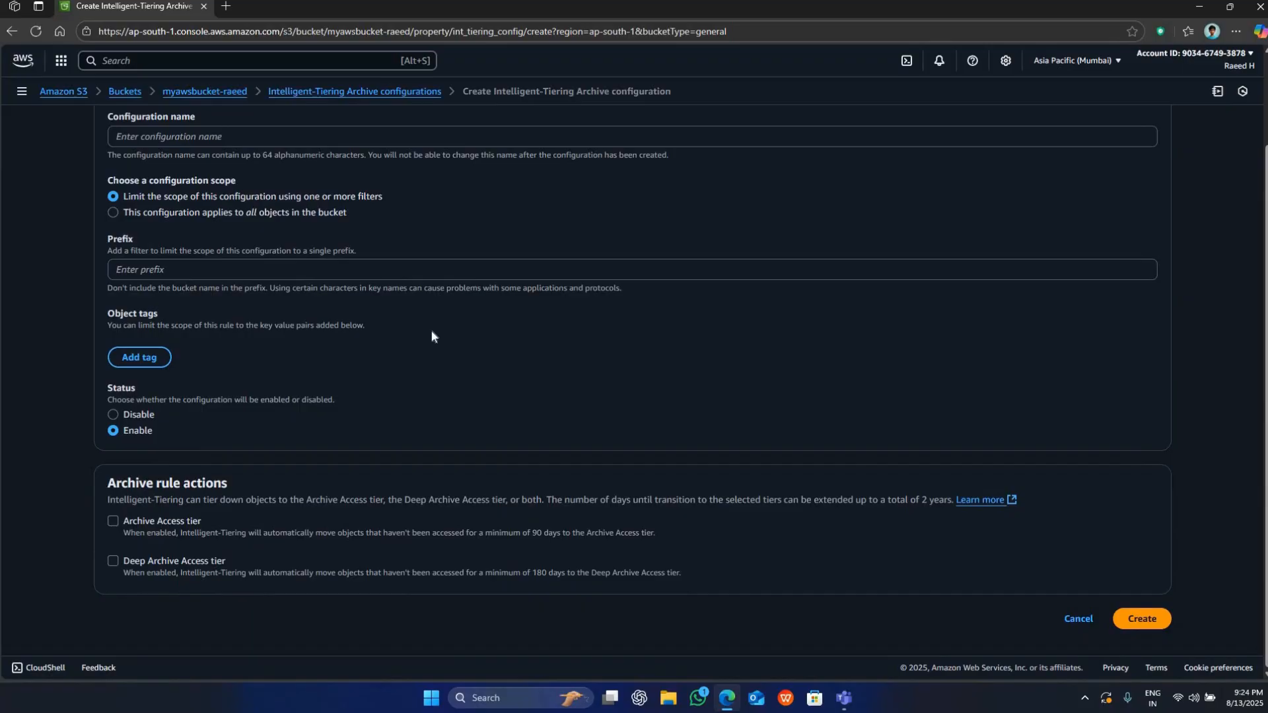
scroll(463, 207, "up", 2)
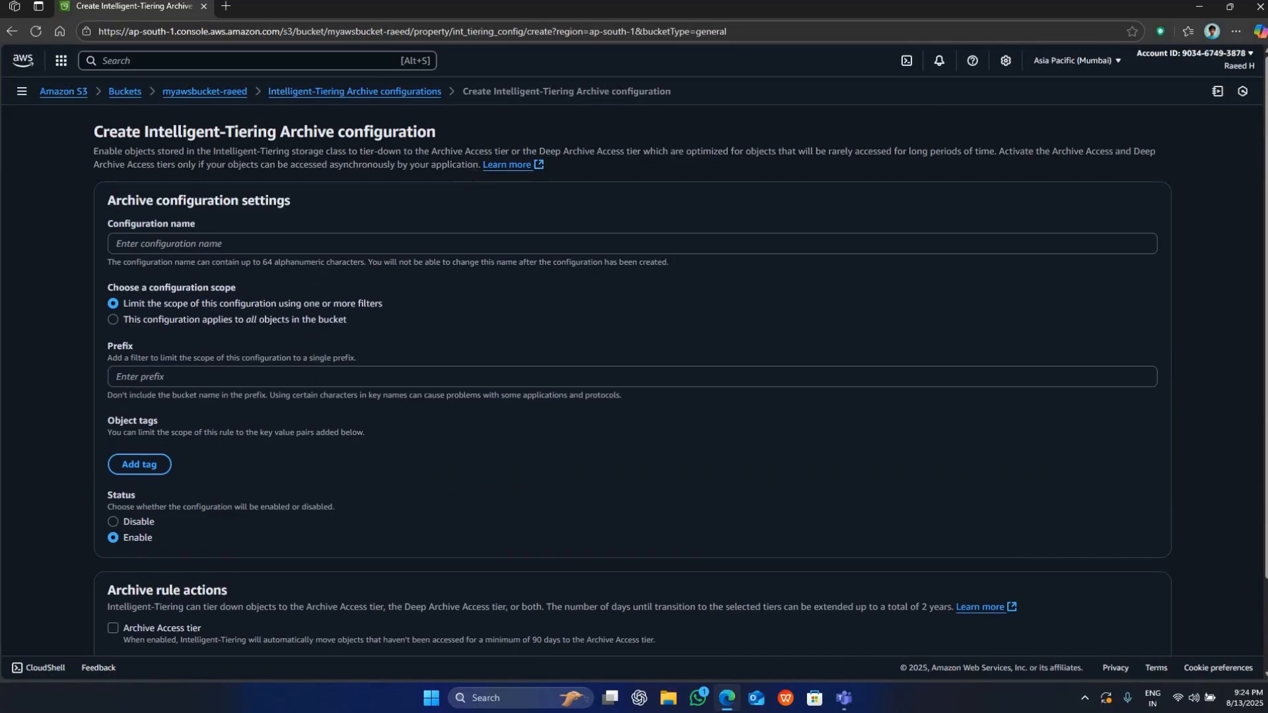
left_click_drag(474, 168, 171, 170)
left_click(173, 173)
scroll(313, 410, "down", 1)
scroll(313, 409, "down", 1)
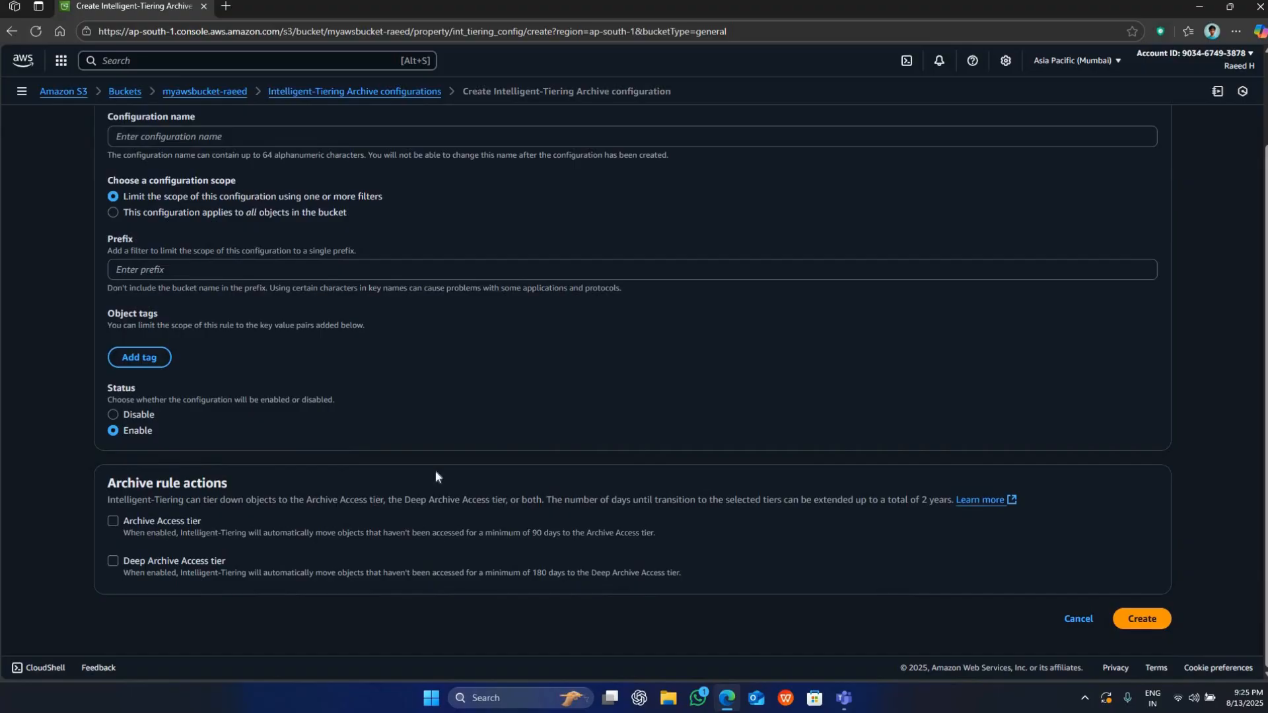
left_click(1078, 618)
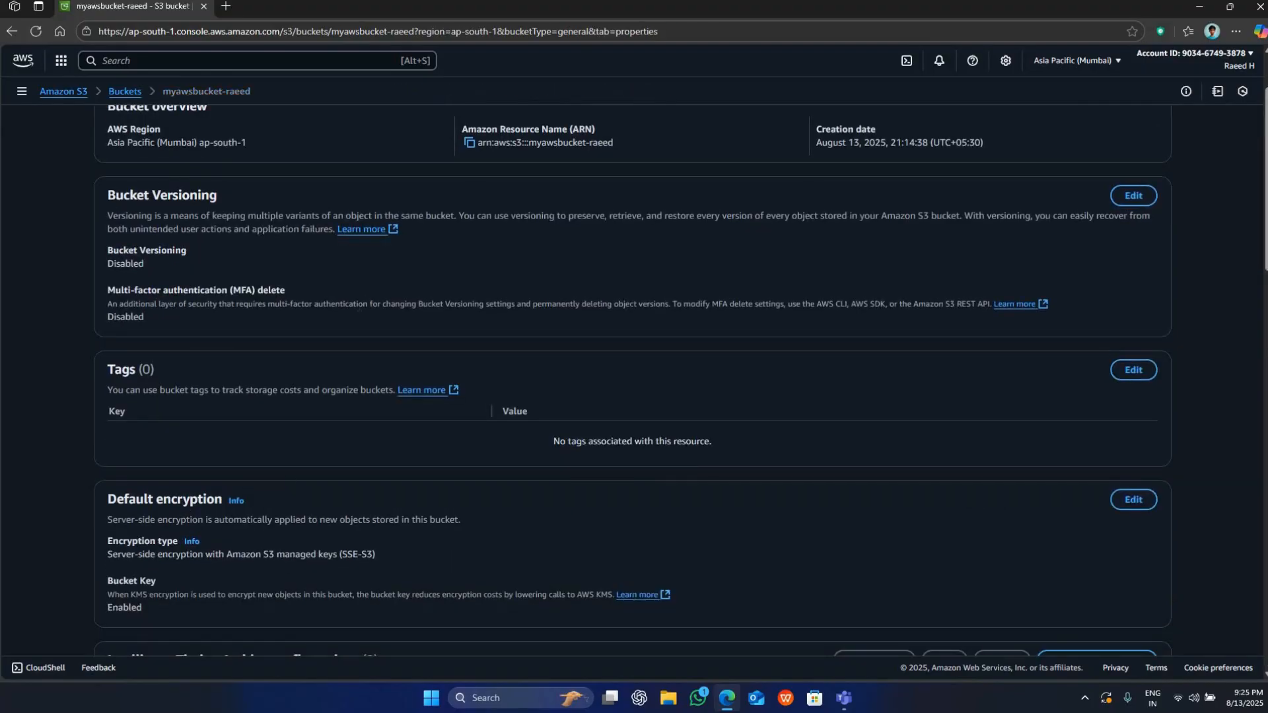
Look through the website bucket's properties from default encryption to the Server access logging section.
scroll(352, 308, "down", 4)
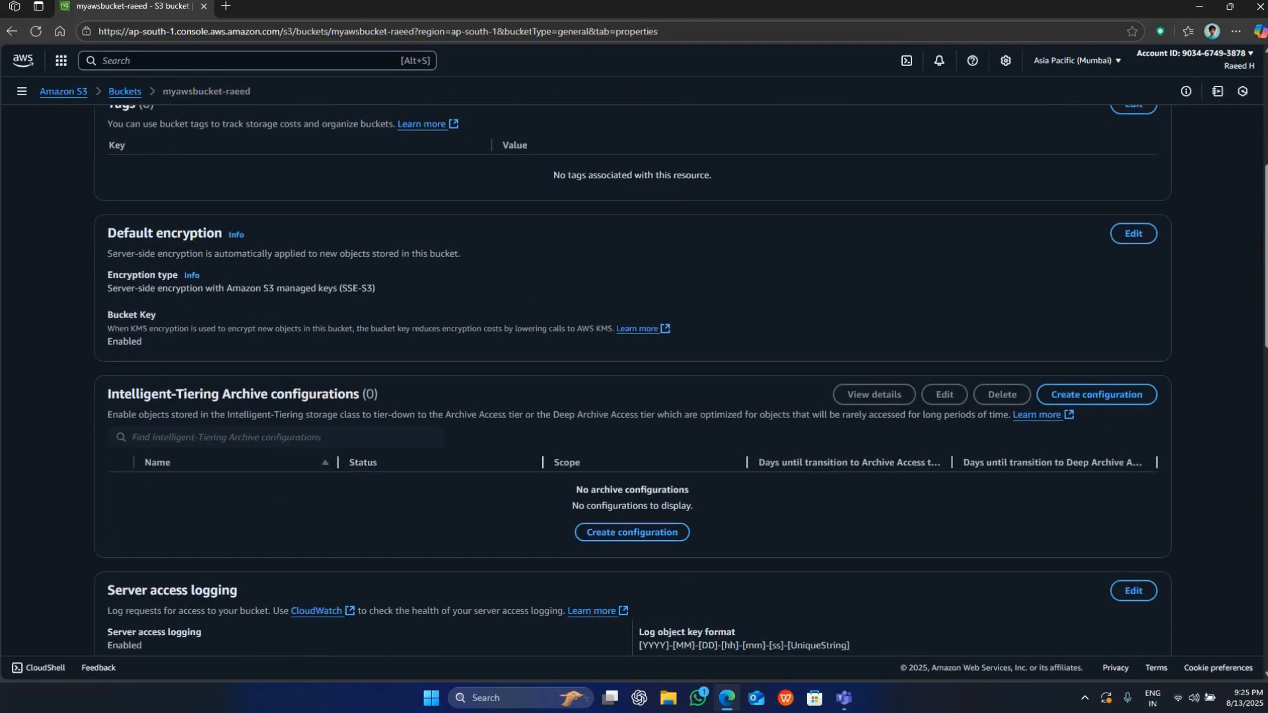
scroll(189, 209, "down", 2)
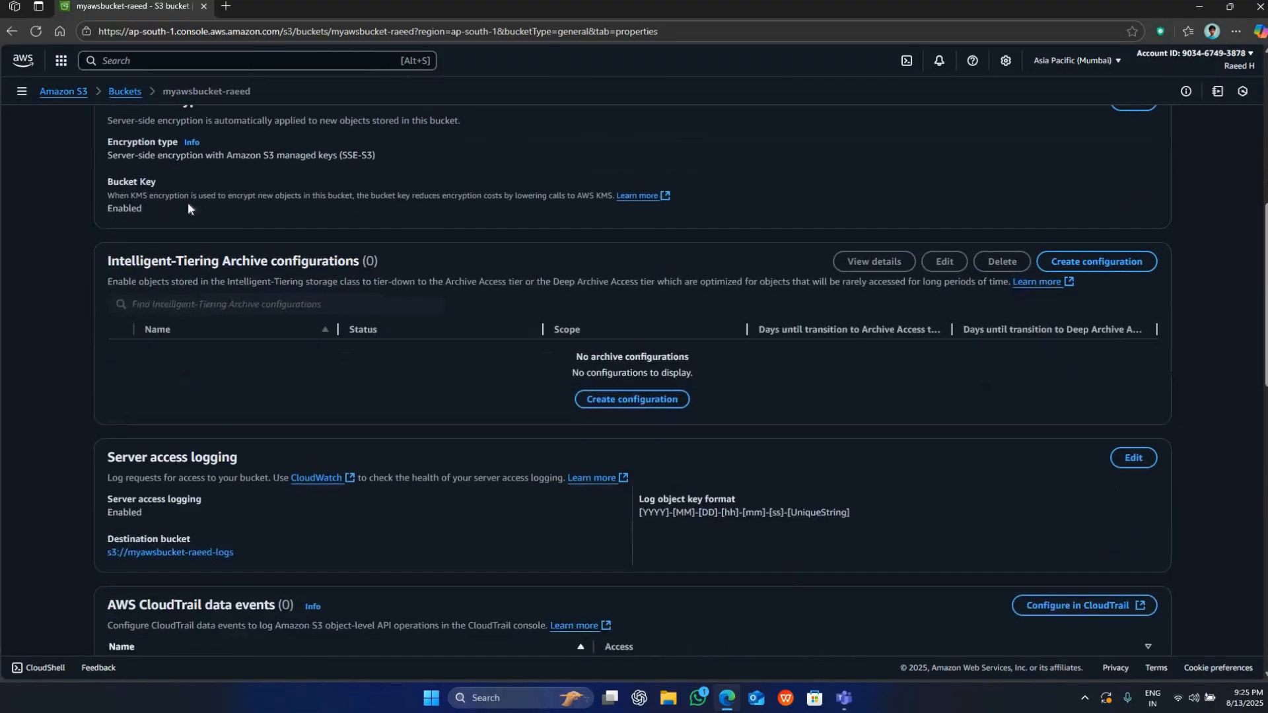
scroll(680, 381, "down", 1)
left_click_drag(106, 391, 276, 387)
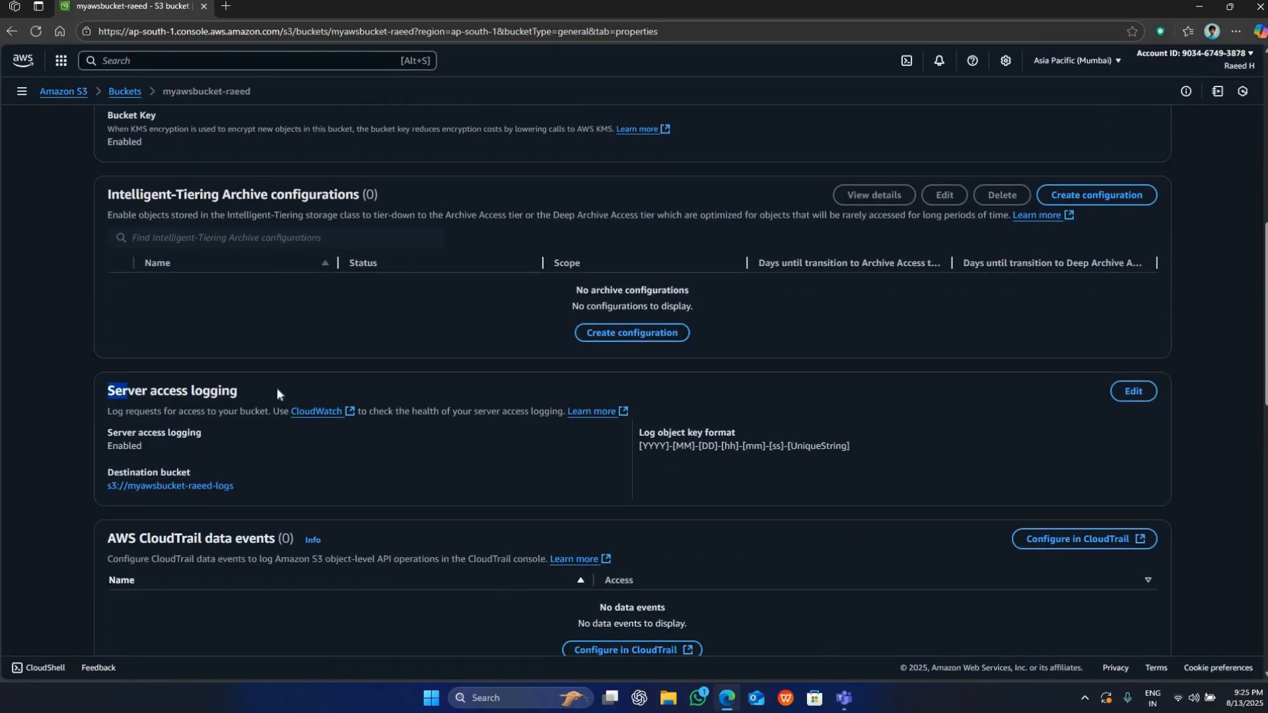
left_click(276, 387)
Examine the AWS CloudTrail data events, Event notifications and Amazon EventBridge sections of the bucket's properties.
scroll(276, 387, "down", 2)
left_click_drag(109, 401, 314, 399)
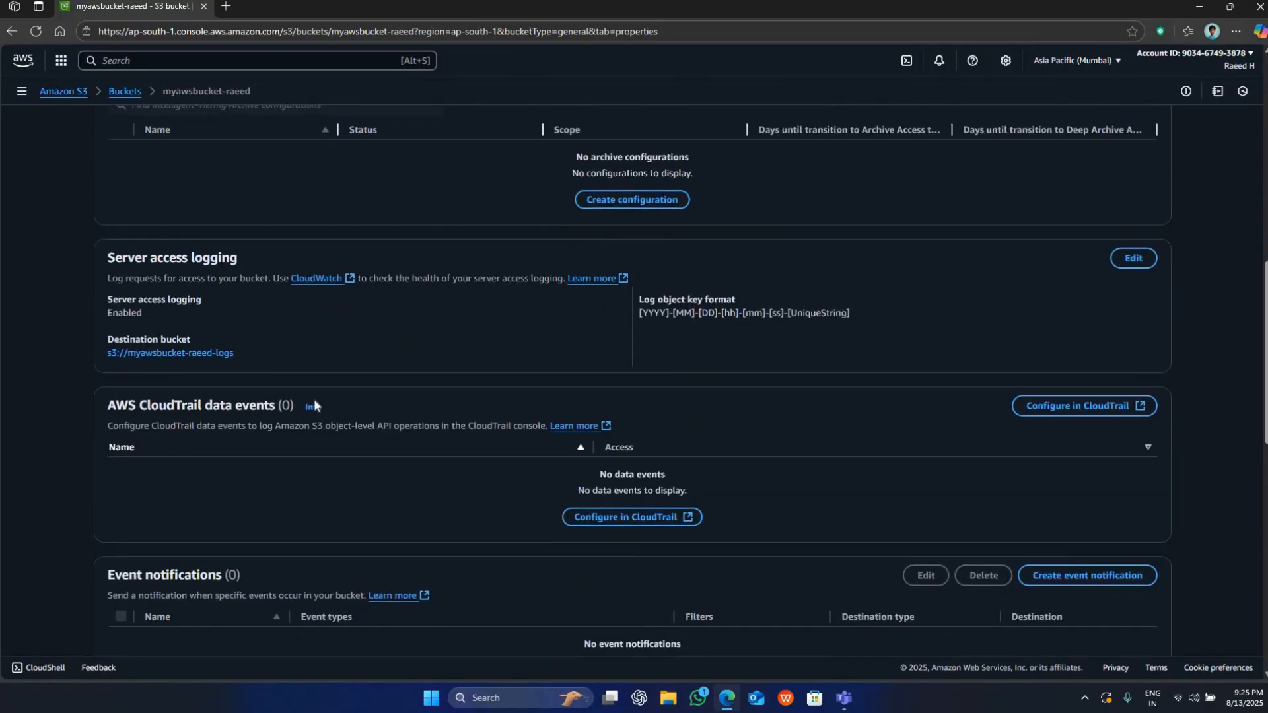
left_click(314, 402)
scroll(314, 402, "down", 3)
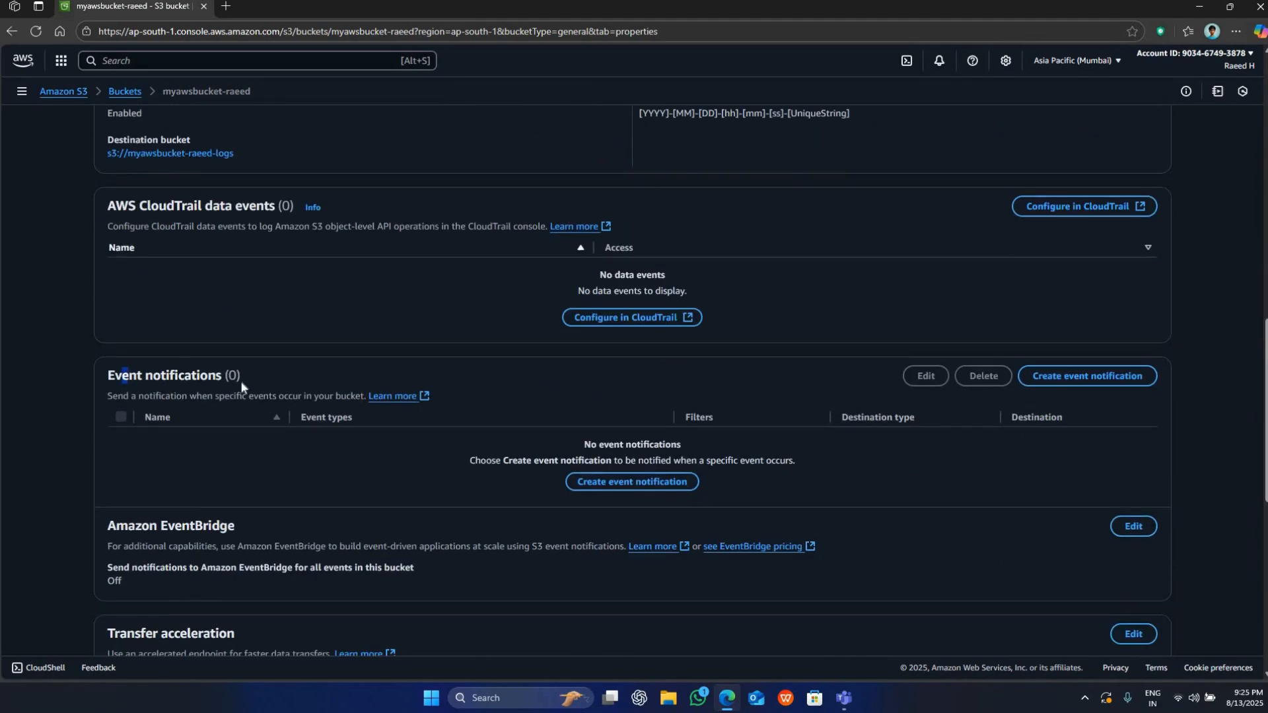
left_click_drag(124, 375, 266, 388)
left_click(265, 388)
double_click(224, 213)
left_click_drag(152, 207, 202, 211)
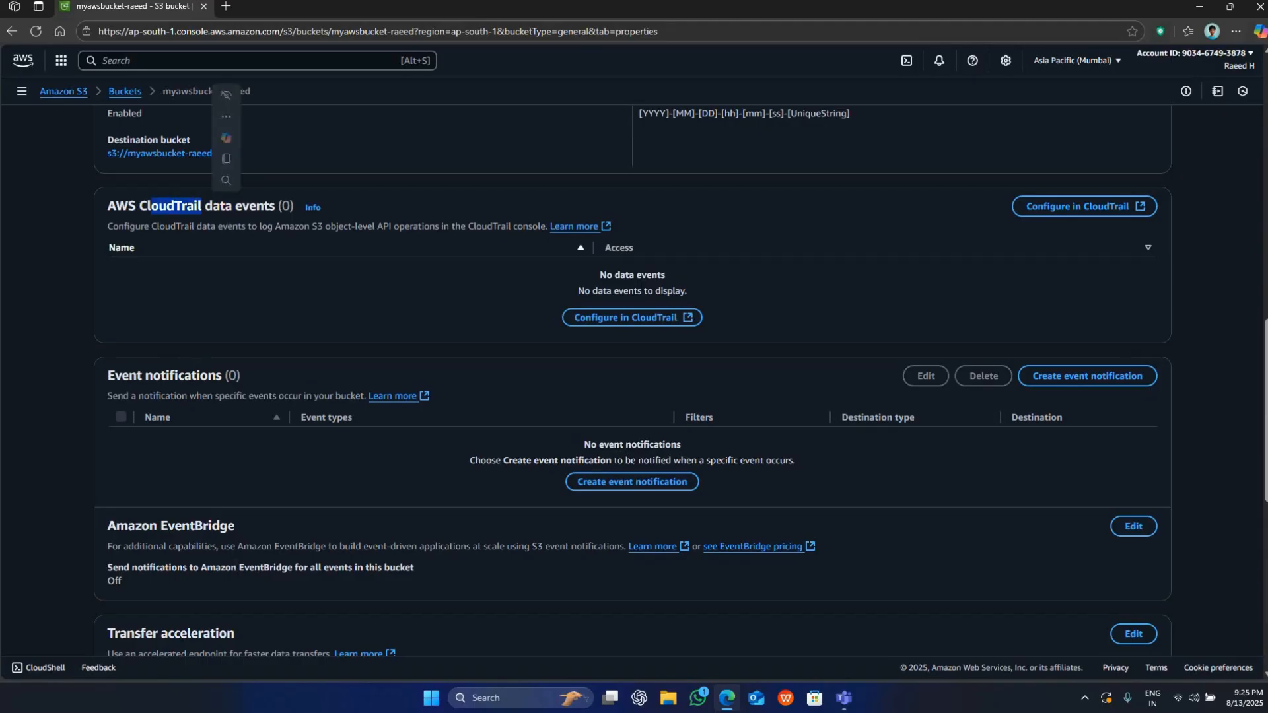
left_click(202, 211)
left_click_drag(175, 527, 292, 528)
left_click_drag(122, 379, 299, 387)
left_click(297, 387)
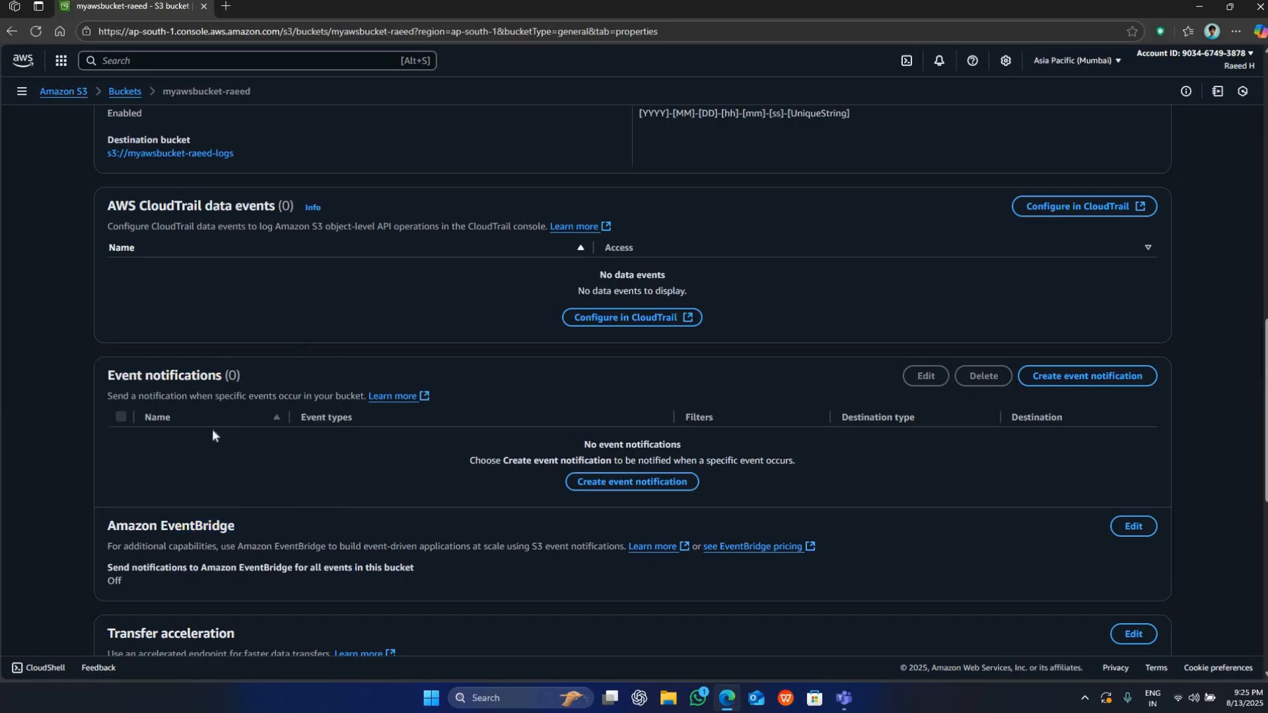
Review the Transfer acceleration, Object Lock, Requester pays and Static website hosting sections of the bucket's properties.
scroll(218, 383, "down", 2)
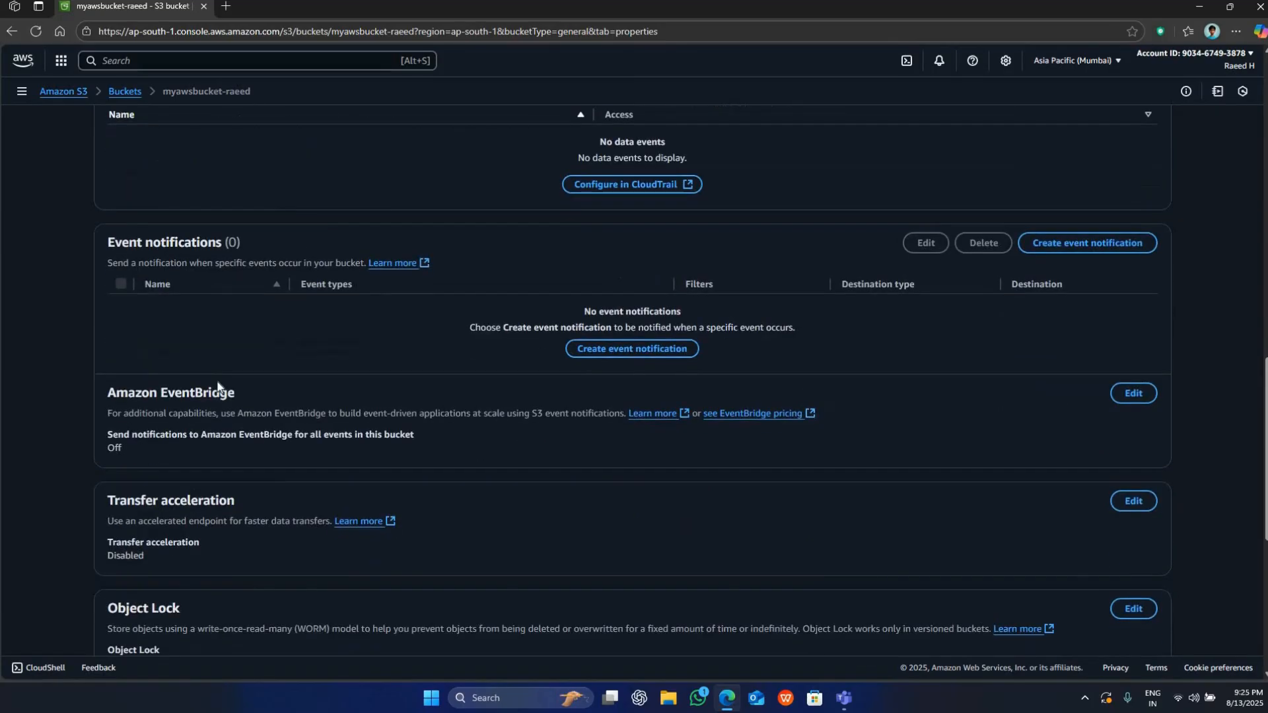
scroll(205, 396, "down", 1)
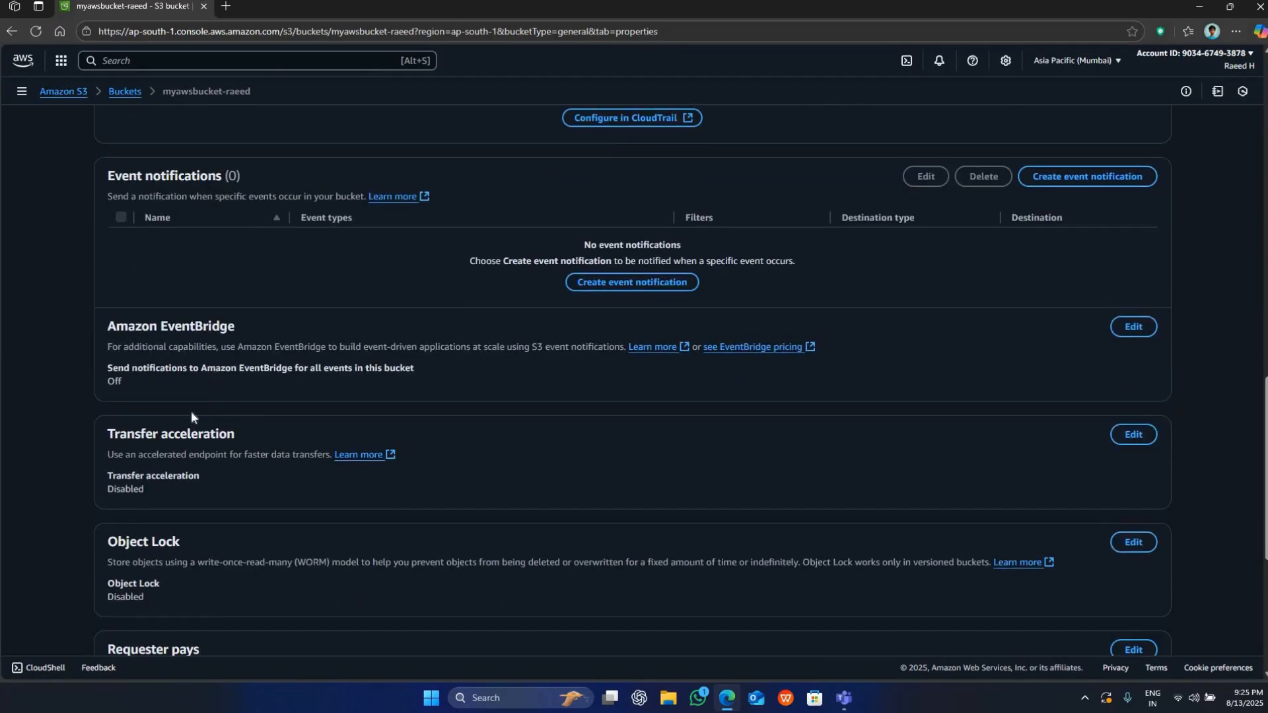
scroll(174, 421, "down", 2)
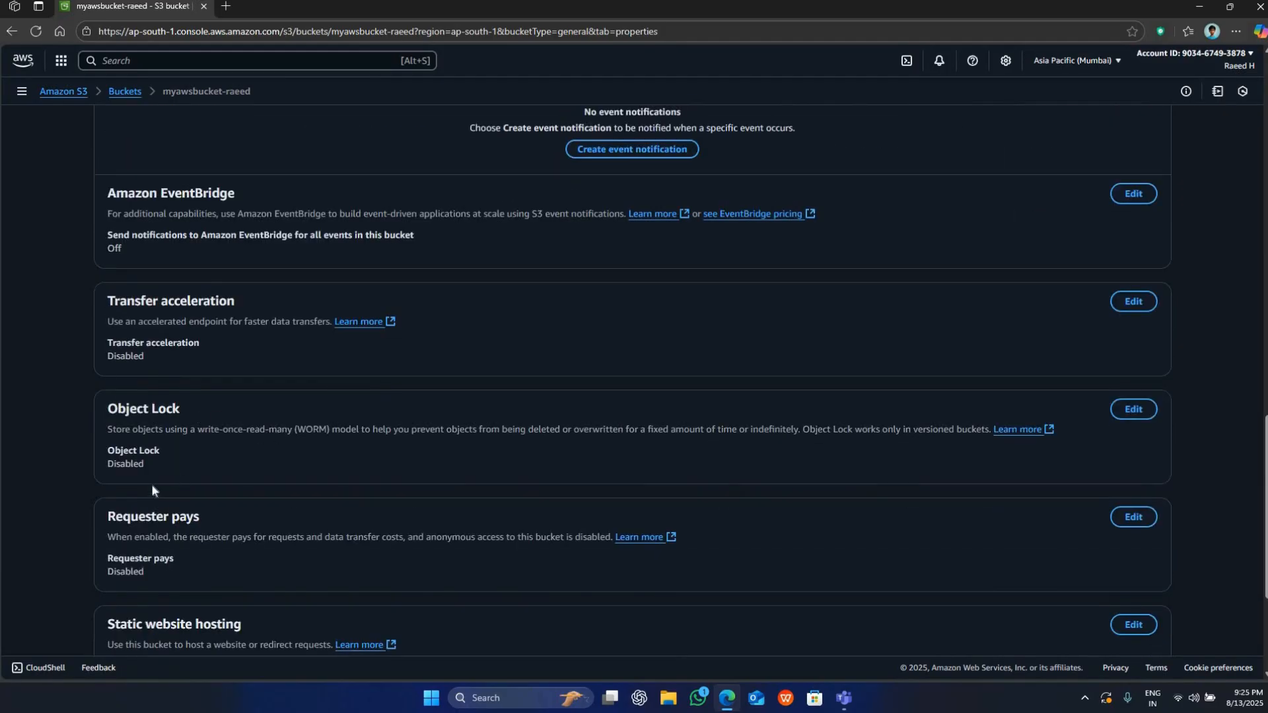
scroll(300, 571, "down", 1)
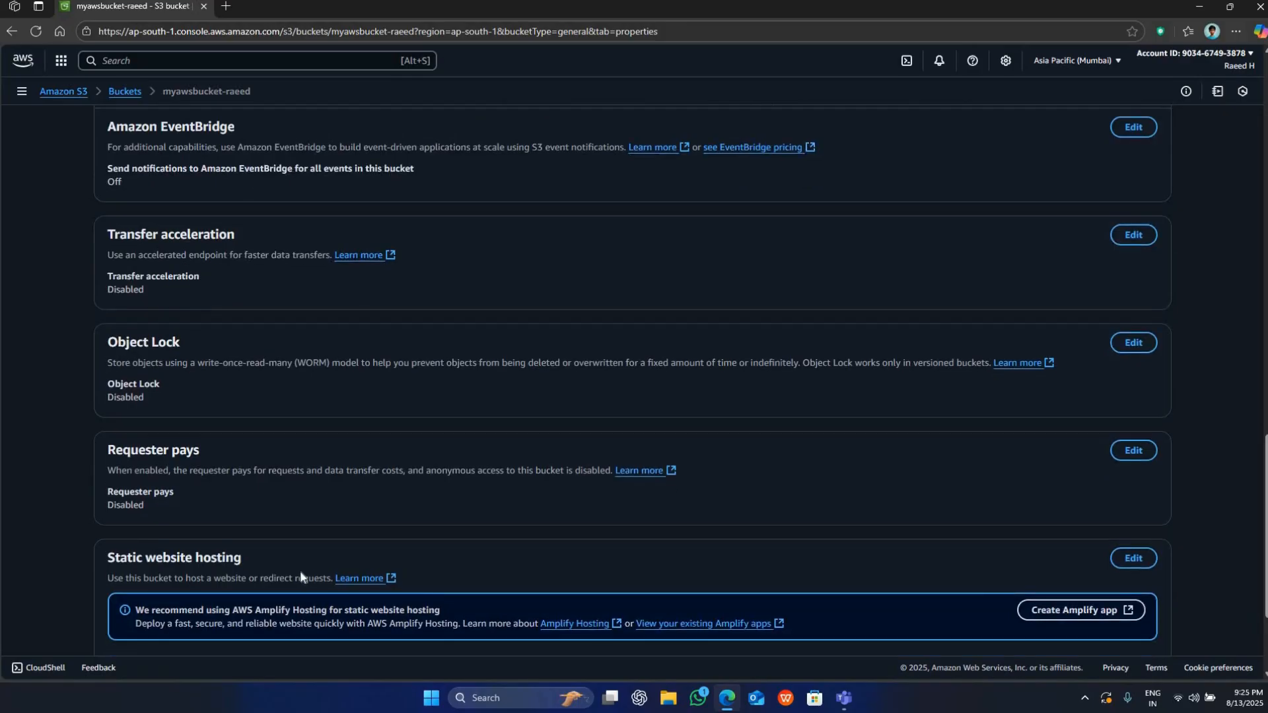
left_click_drag(160, 560, 297, 573)
left_click(294, 556)
scroll(295, 555, "down", 3)
scroll(304, 555, "up", 6)
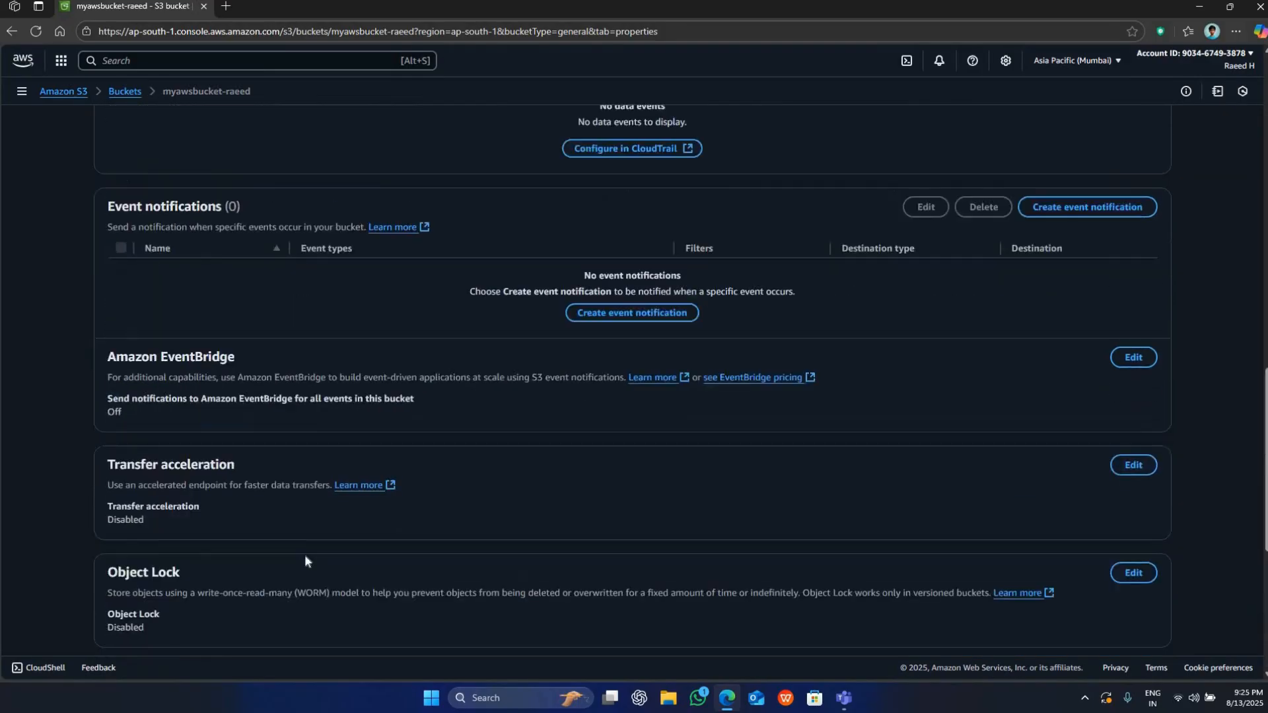
Open the bucket's permissions and review the Block public access settings and the bucket policy.
scroll(304, 553, "up", 15)
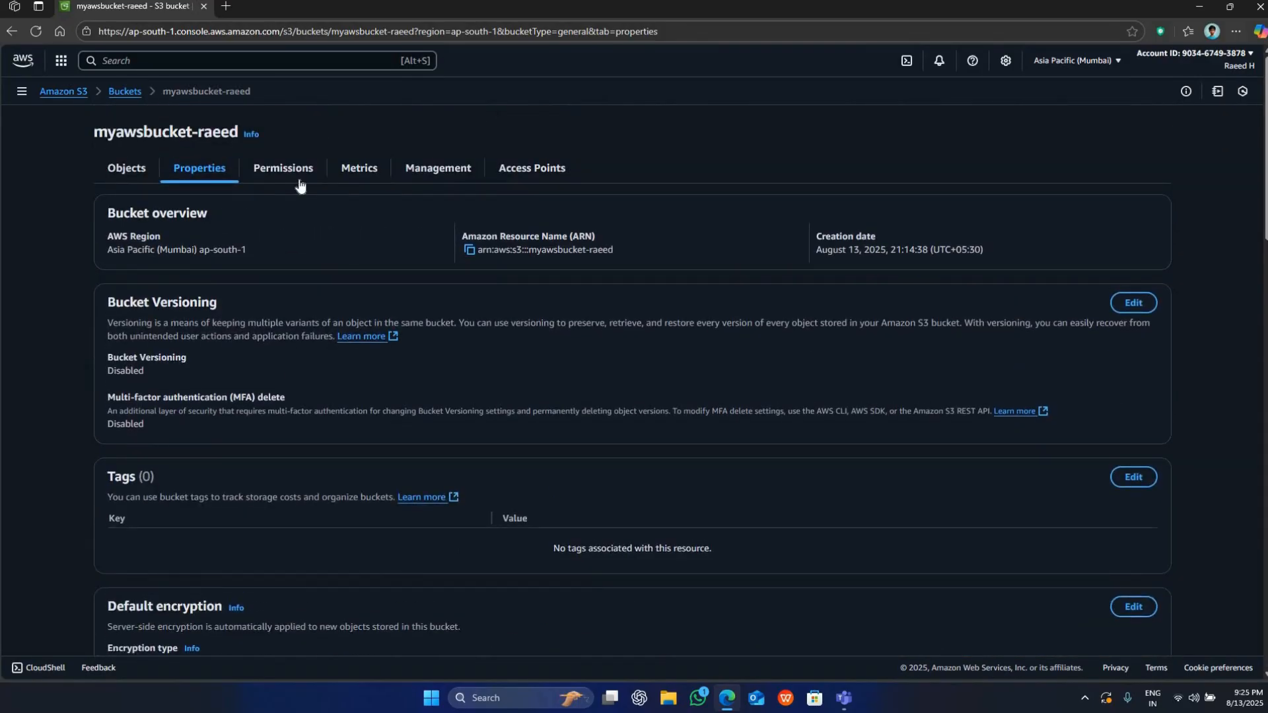
left_click(298, 180)
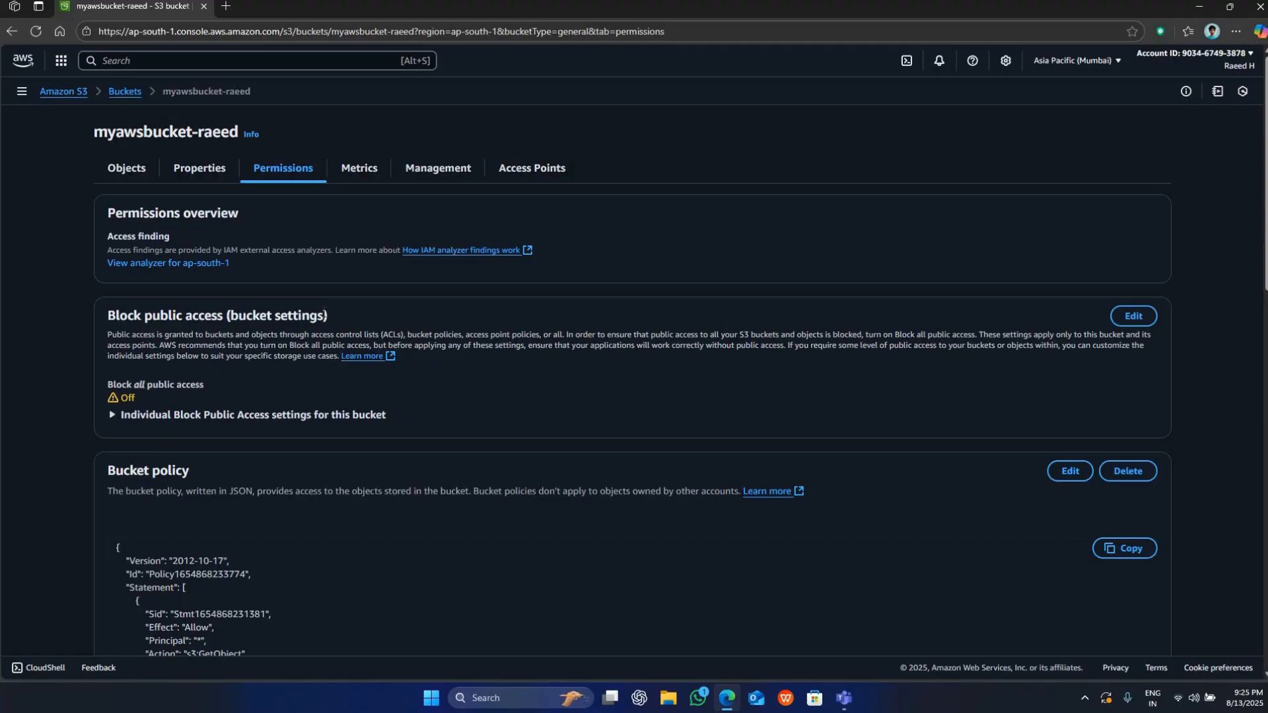
left_click_drag(134, 315, 324, 315)
left_click(324, 316)
scroll(292, 259, "down", 2)
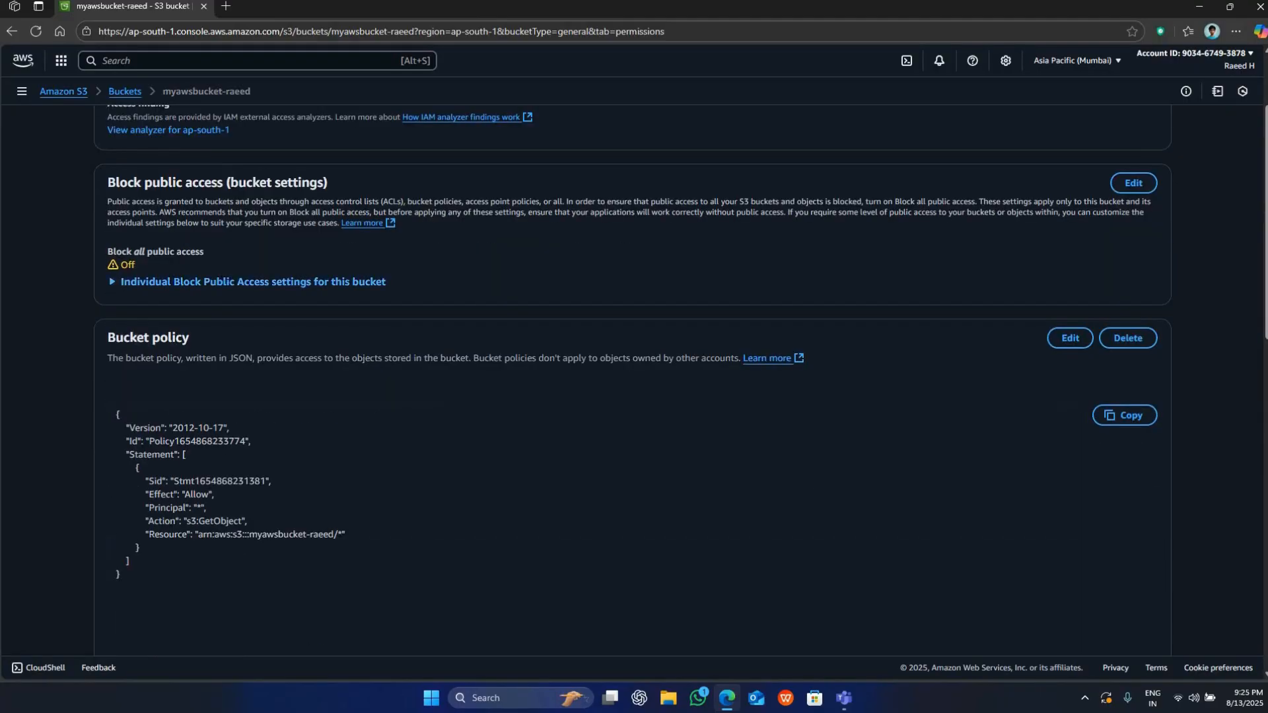
left_click_drag(137, 337, 226, 337)
Examine the Object Ownership description and the access control list in the bucket's permissions.
scroll(227, 336, "down", 5)
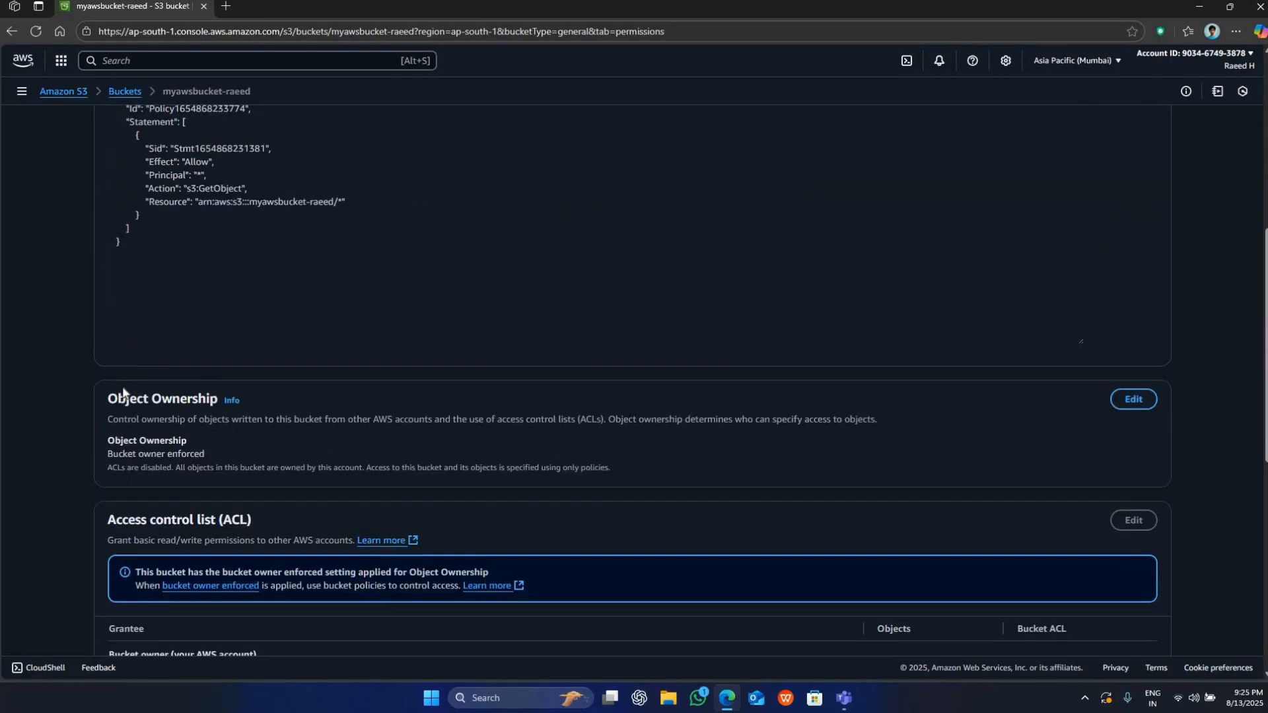
left_click_drag(126, 398, 209, 398)
left_click(468, 391)
left_click_drag(602, 424, 577, 424)
left_click(585, 426)
triple_click(584, 423)
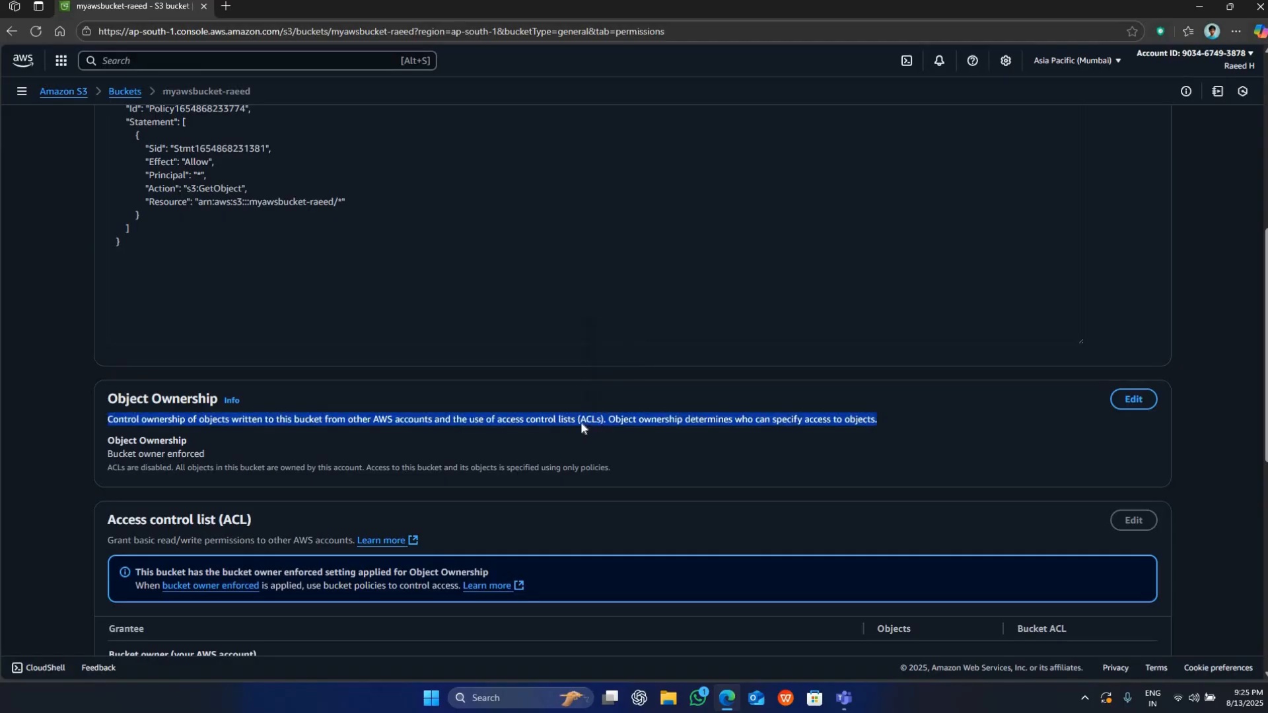
left_click(581, 411)
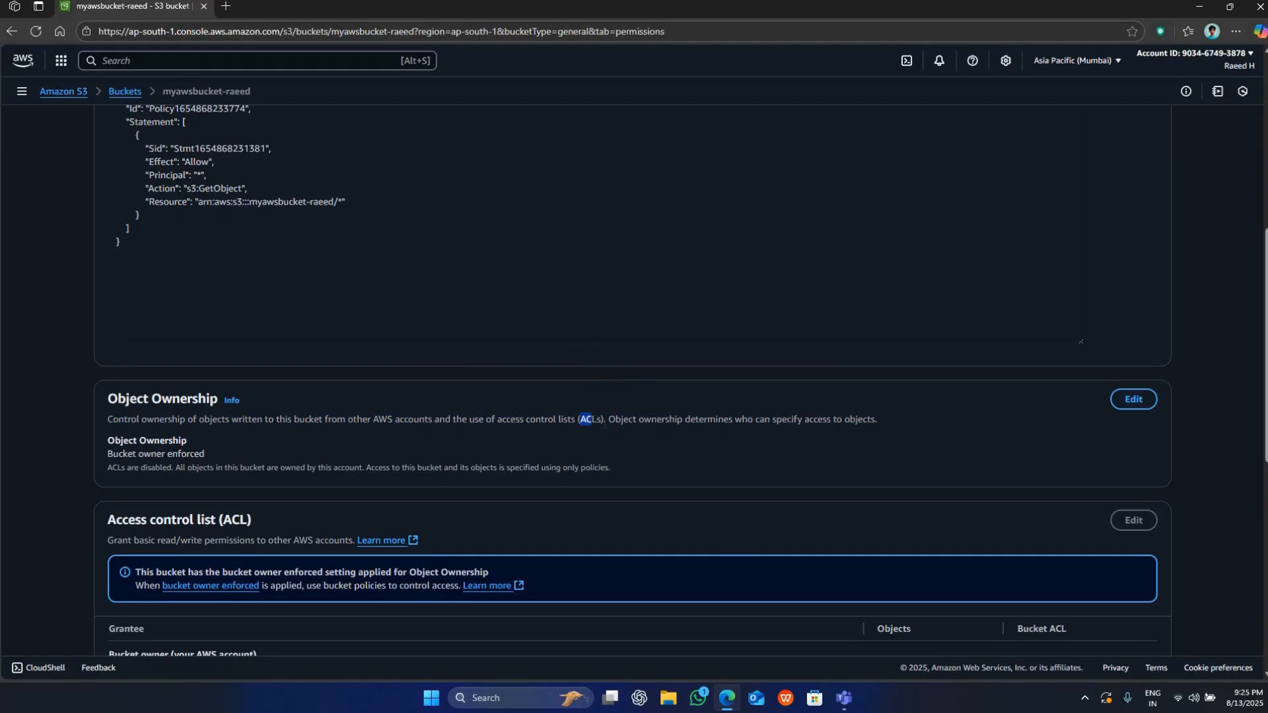
left_click(602, 428)
scroll(502, 394, "down", 2)
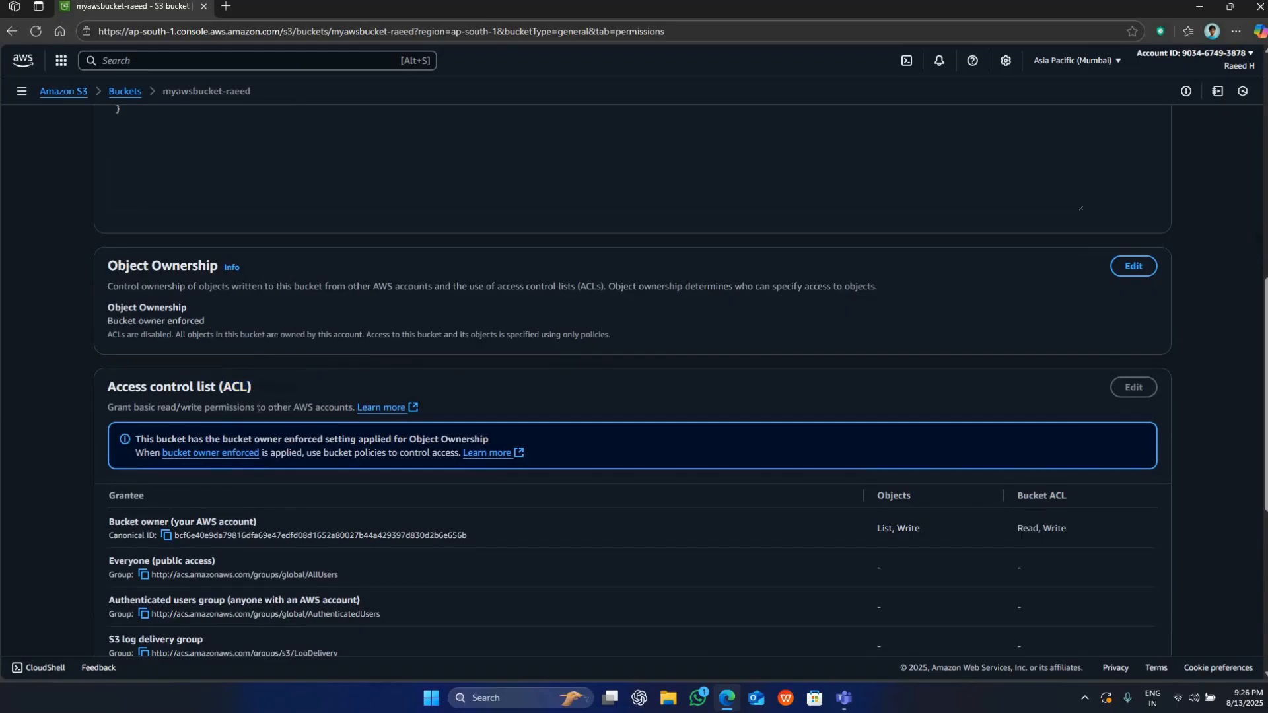
scroll(258, 407, "down", 6)
scroll(260, 407, "up", 15)
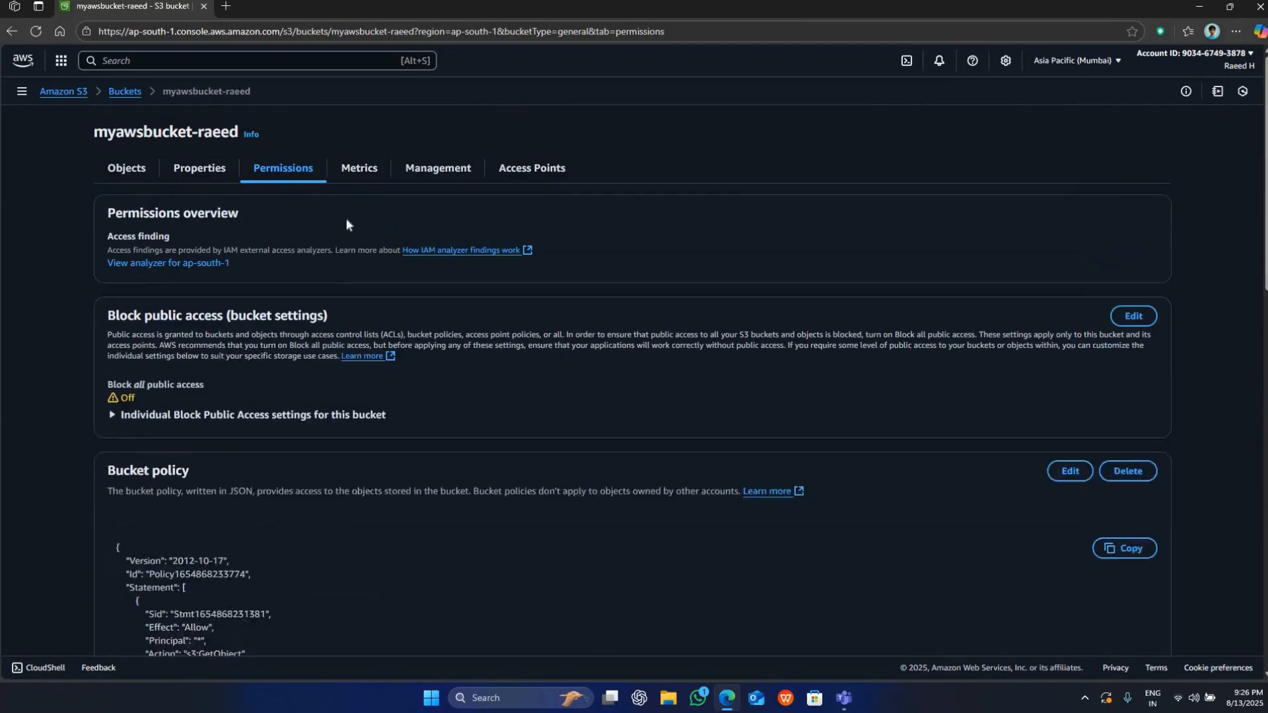
View the bucket's metrics, its lifecycle and replication rules, and its access points, and return to its object list.
left_click(350, 174)
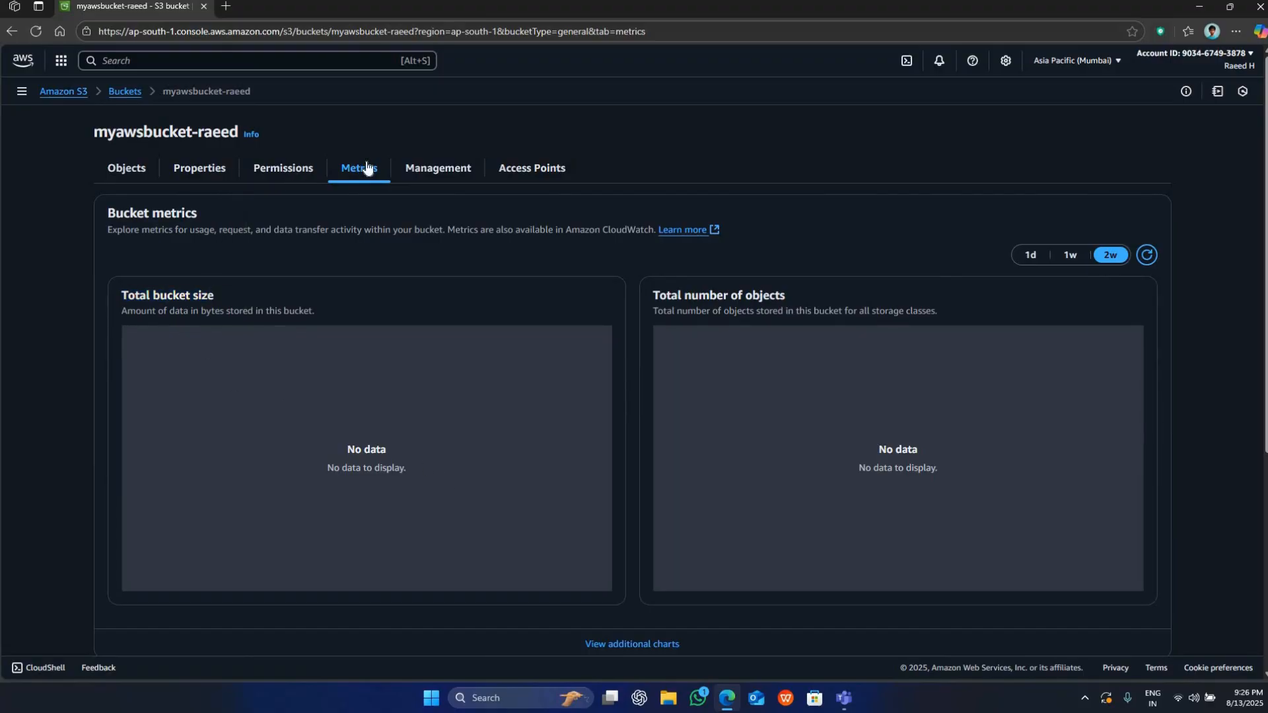
left_click(414, 168)
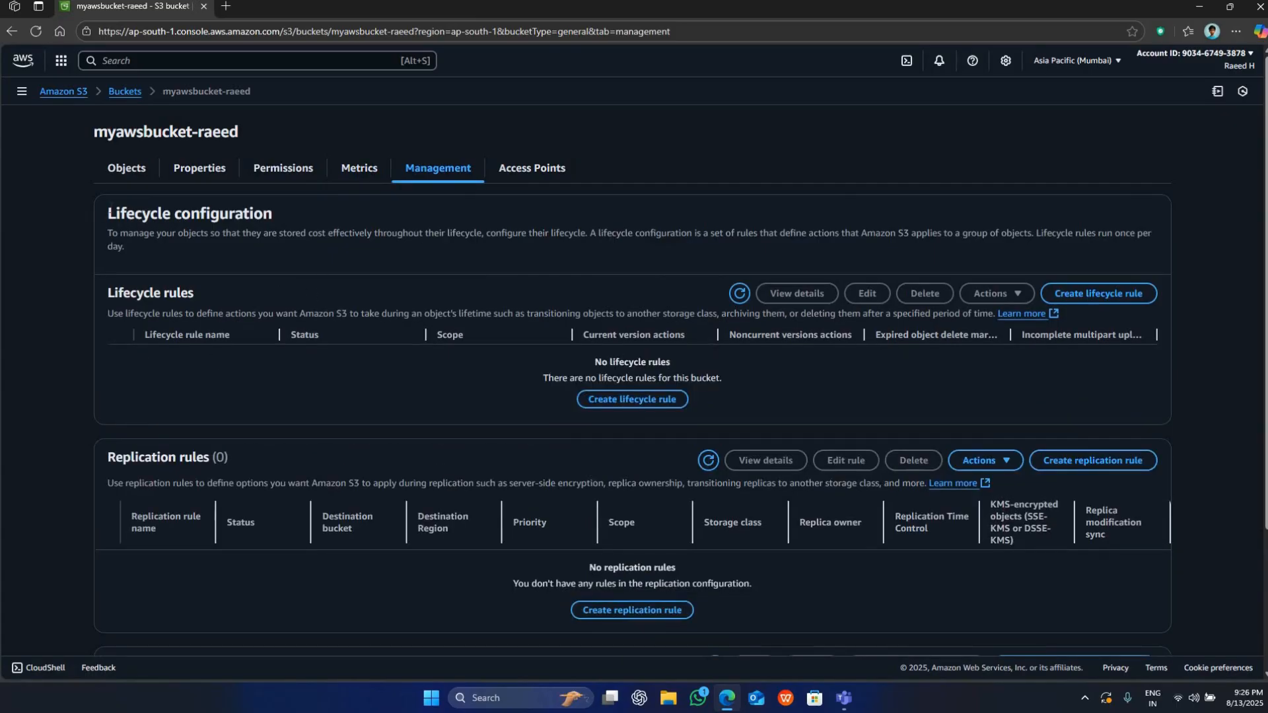
left_click_drag(107, 214, 295, 210)
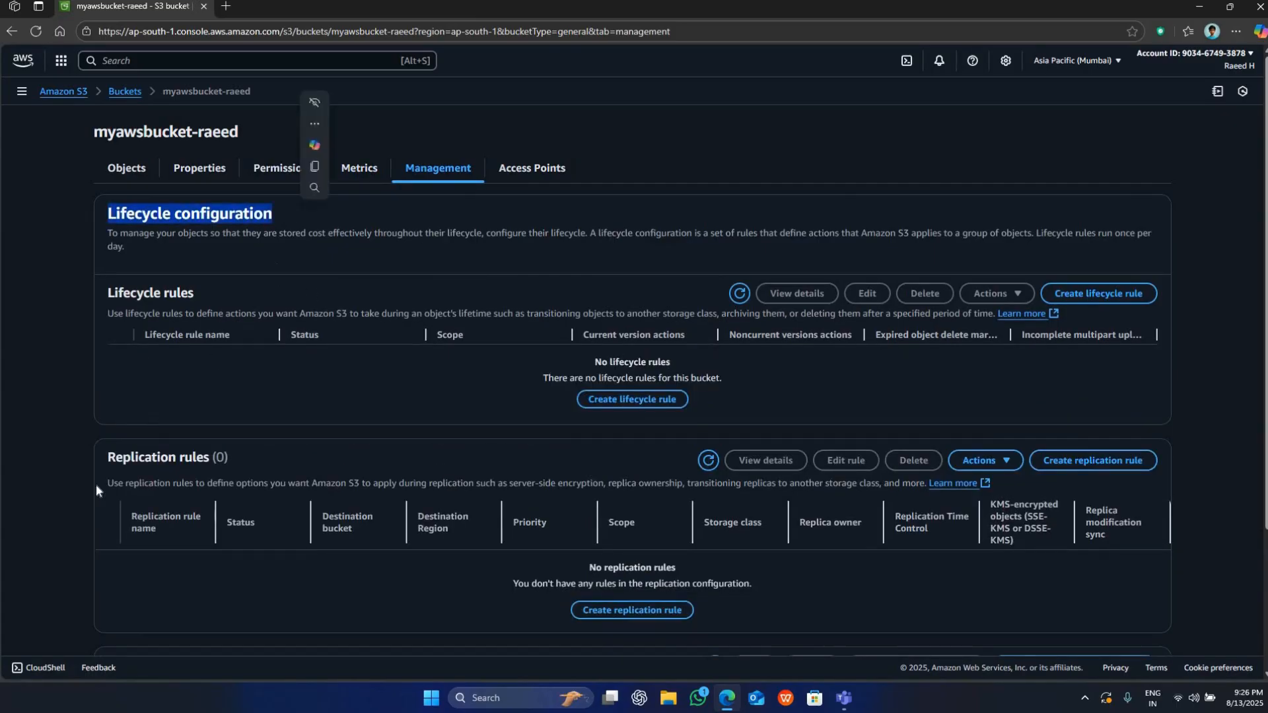
left_click(96, 485)
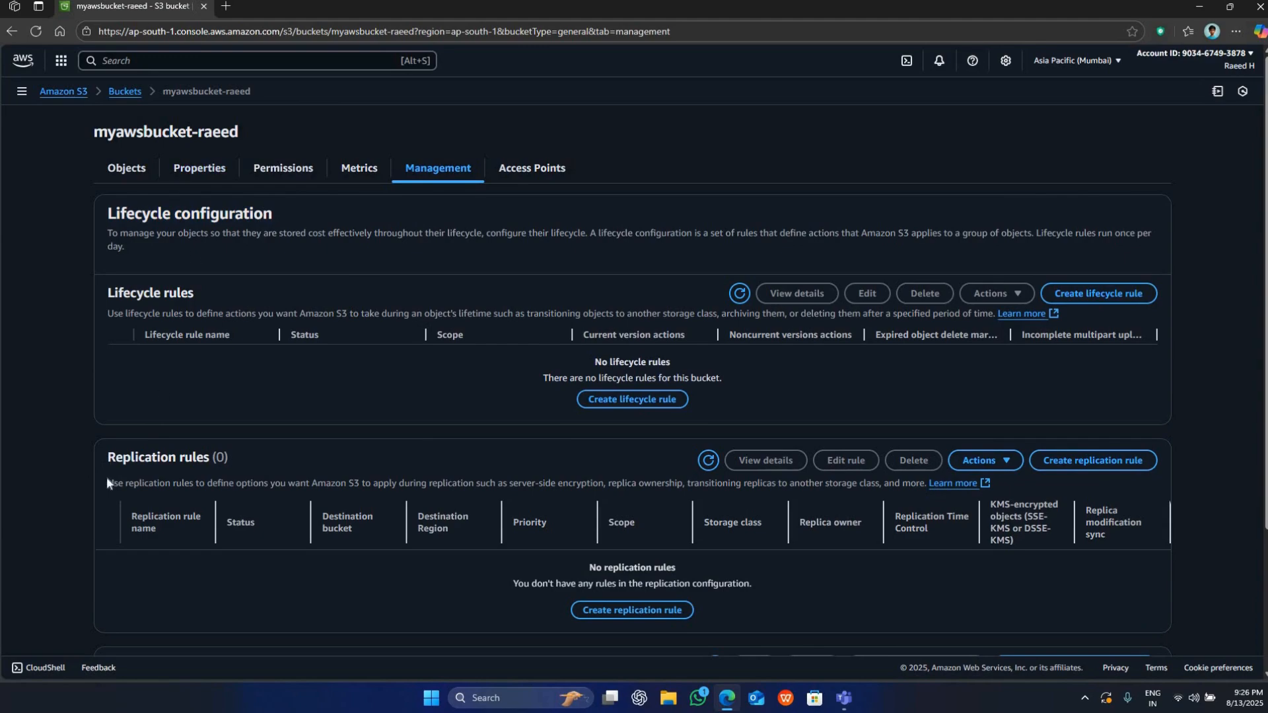
left_click_drag(224, 459, 106, 459)
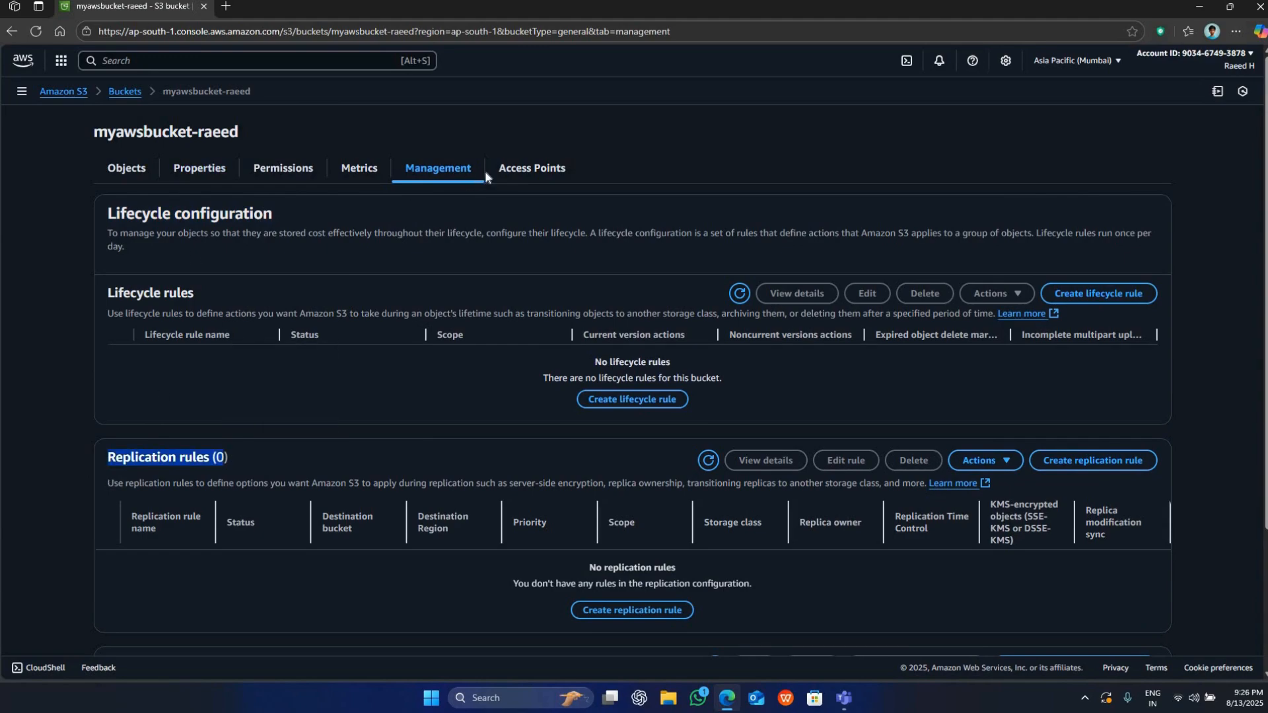
left_click(502, 171)
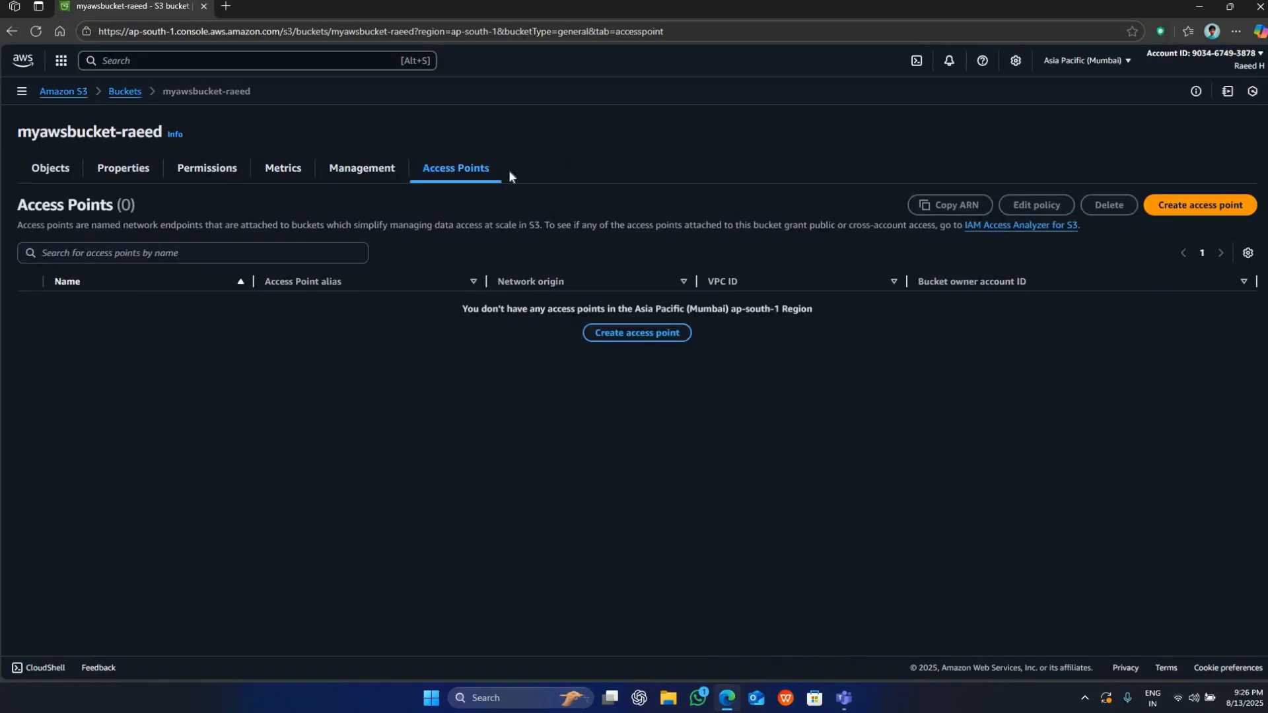
left_click(34, 168)
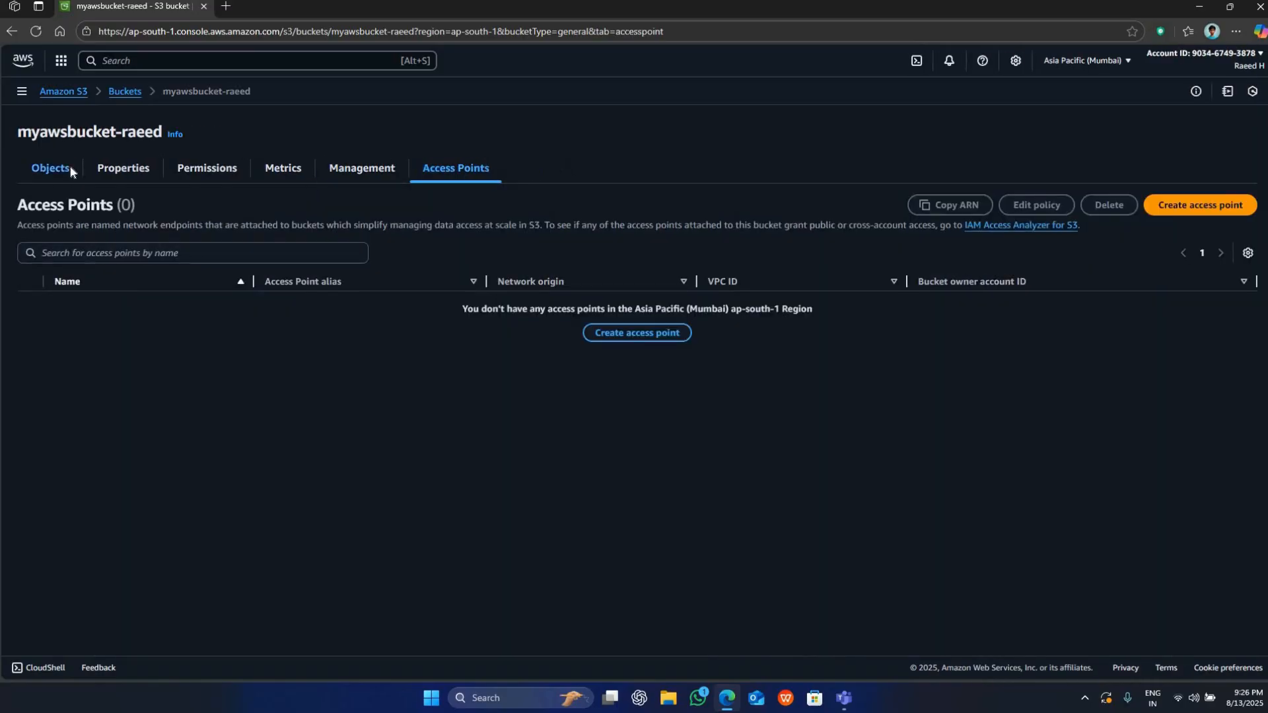
Open the logs bucket, refresh its object list, check its properties, and return to the list of buckets.
left_click(124, 92)
left_click(215, 294)
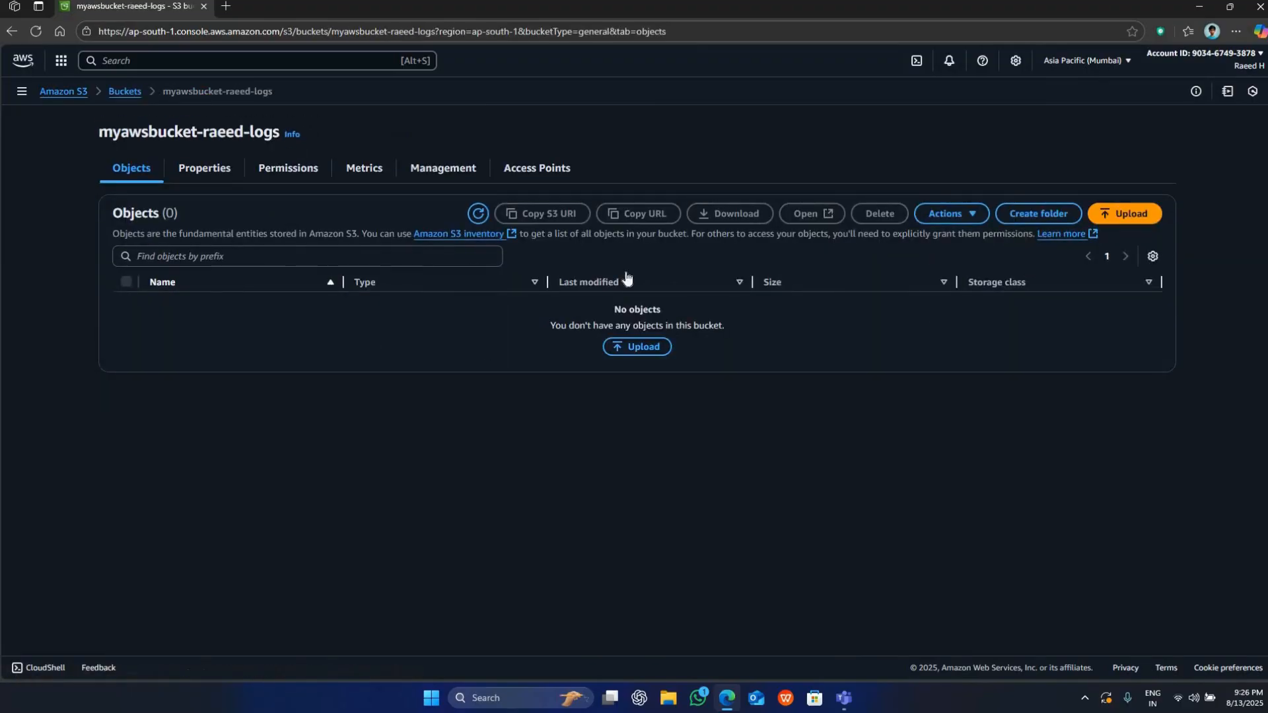
left_click(478, 213)
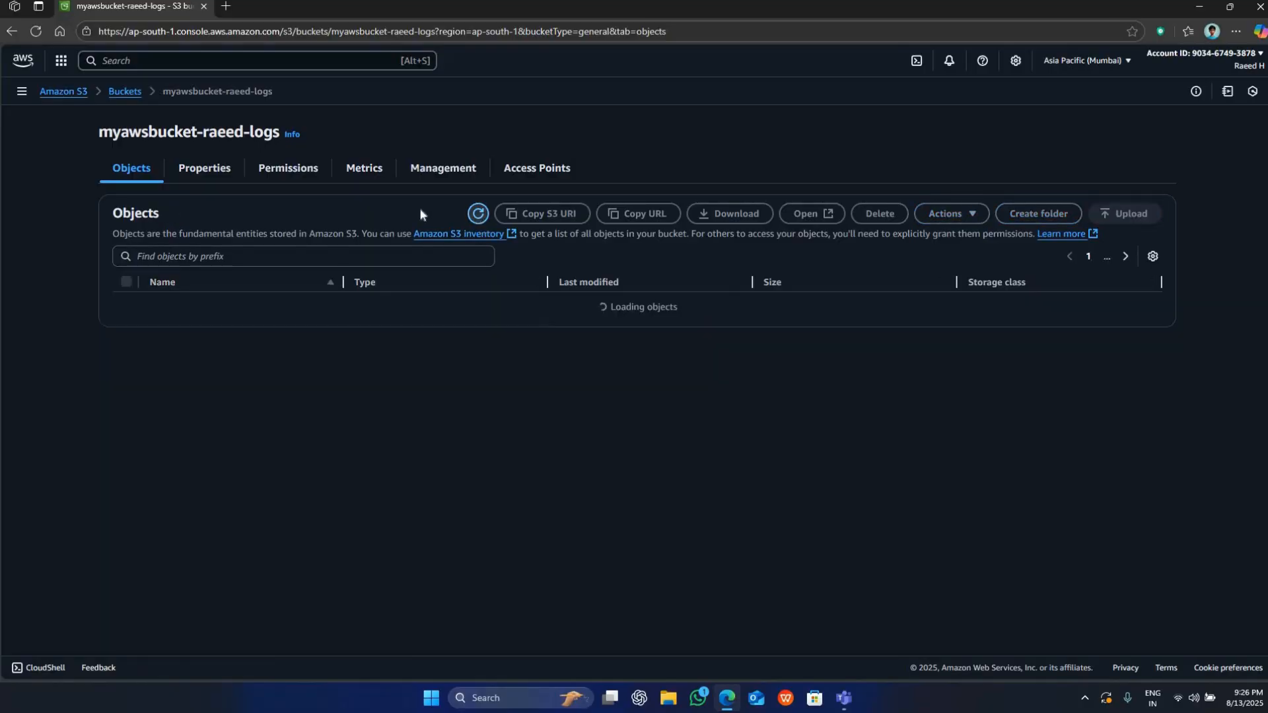
left_click(204, 168)
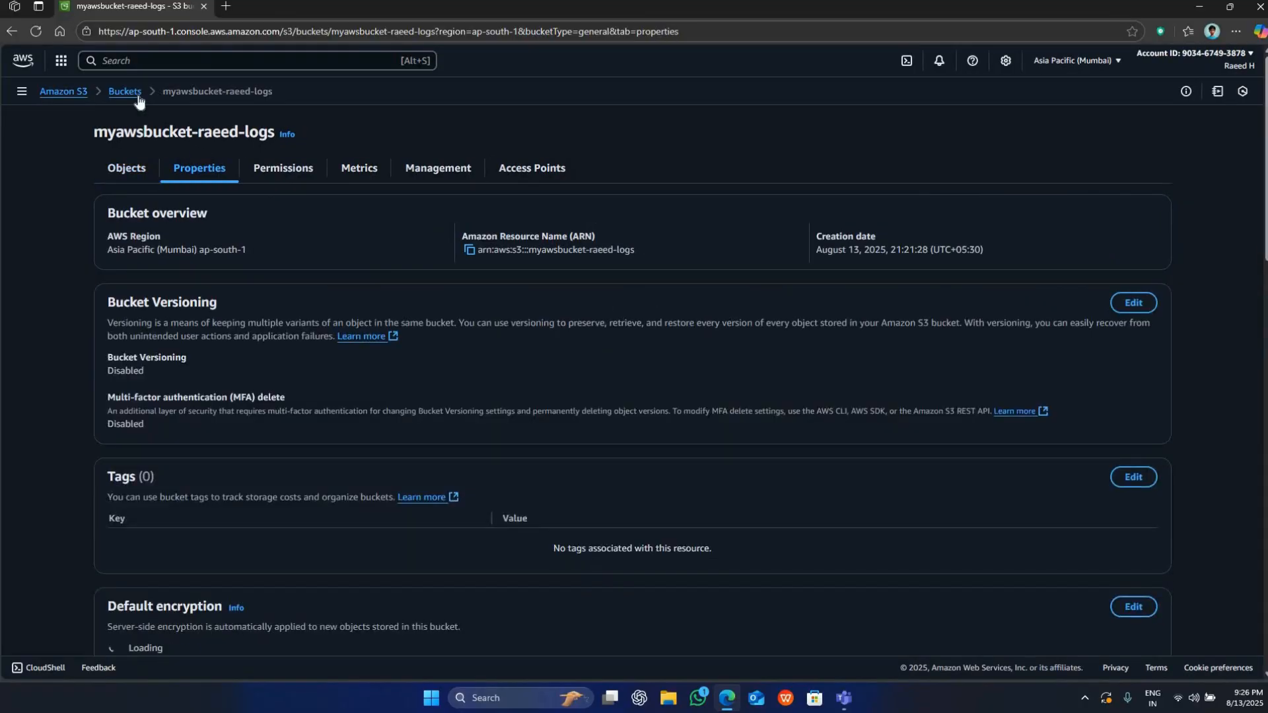
left_click(136, 92)
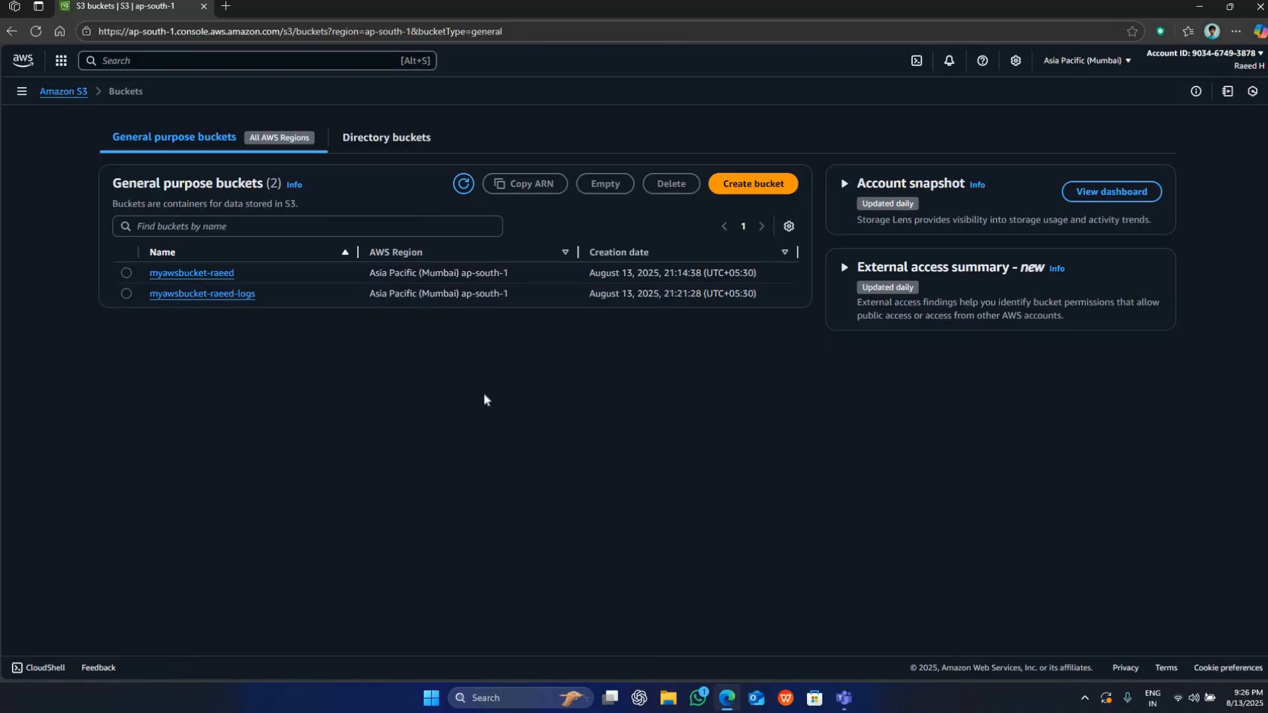